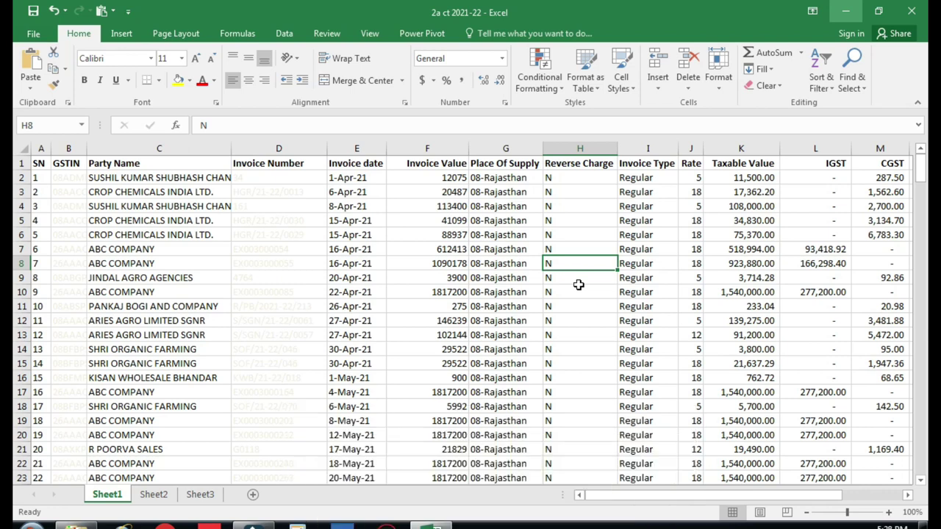
Switch to Sheet2 to show the total, subtotal and sort & filter topic list
{"action": "left_click", "coordinate": [153, 495]}
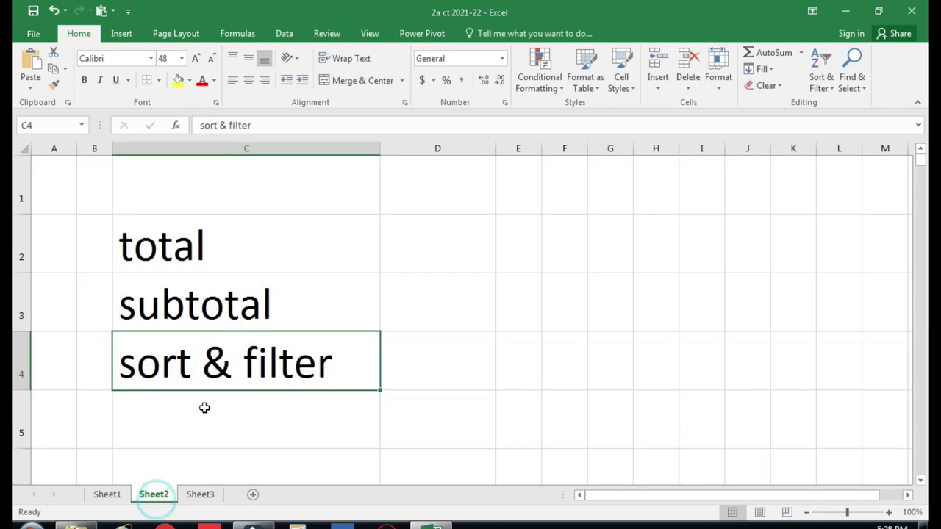
Step through the total, subtotal and sort & filter entries in C2:C4, then return to Sheet1
{"action": "left_click", "coordinate": [282, 248]}
{"action": "left_click", "coordinate": [292, 359]}
{"action": "left_click", "coordinate": [270, 242]}
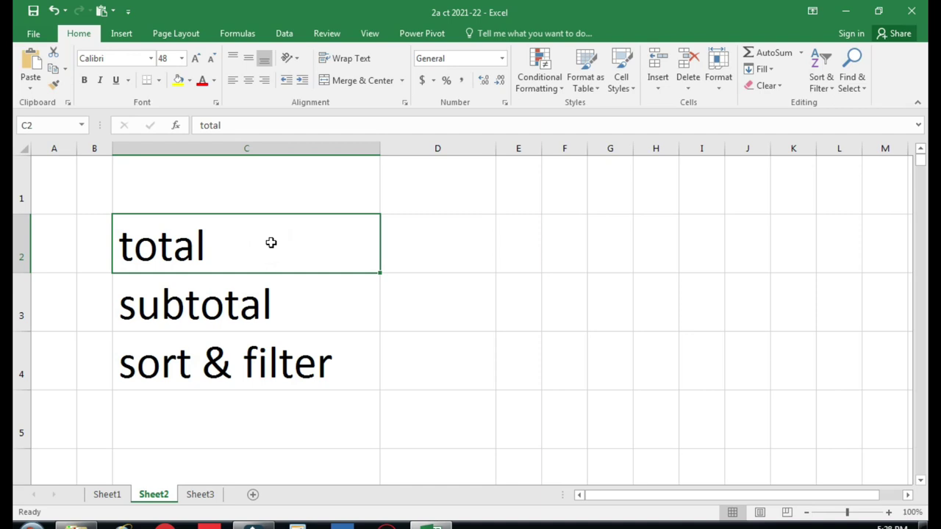
{"action": "key", "text": "Down"}
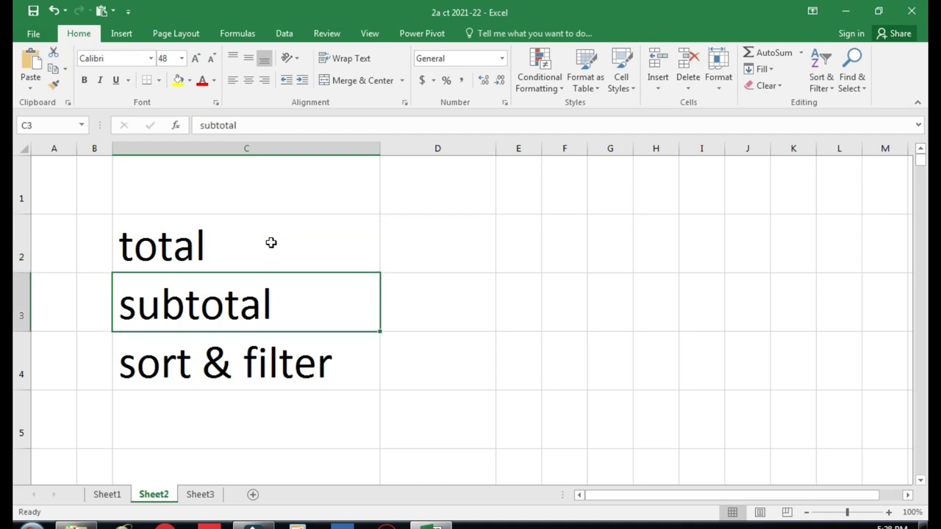
{"action": "key", "text": "Down"}
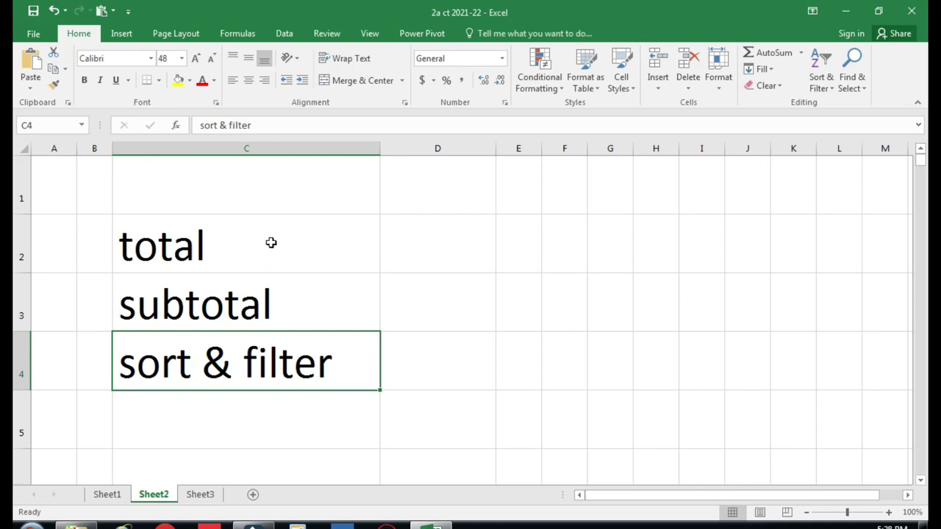
{"action": "left_click", "coordinate": [111, 498]}
Review invoice cells, widen the Place Of Supply column to fit its header, and return to Sheet2
{"action": "left_click", "coordinate": [409, 285]}
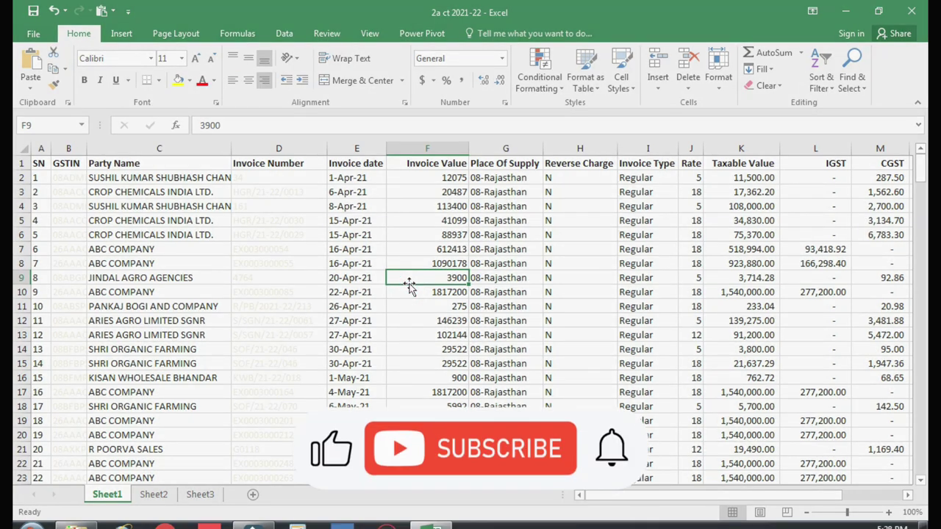
{"action": "left_click", "coordinate": [476, 221]}
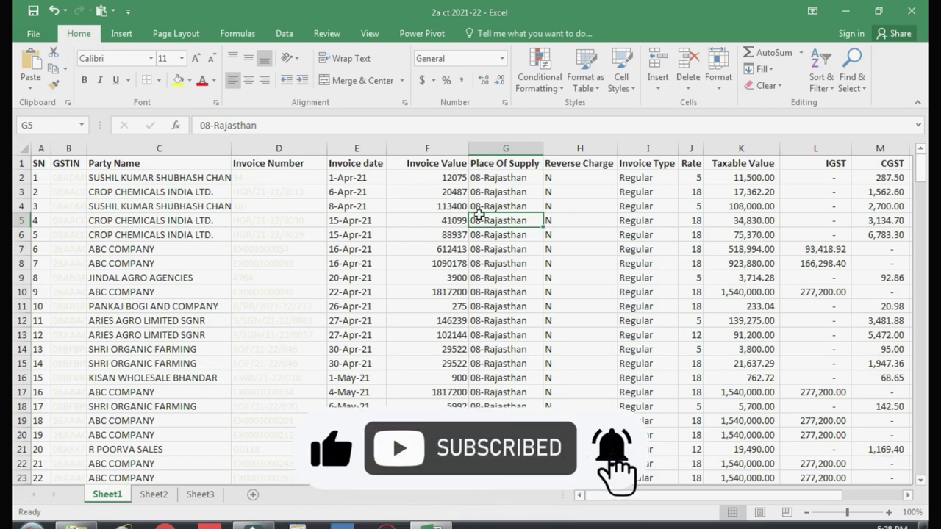
{"action": "left_click", "coordinate": [414, 164]}
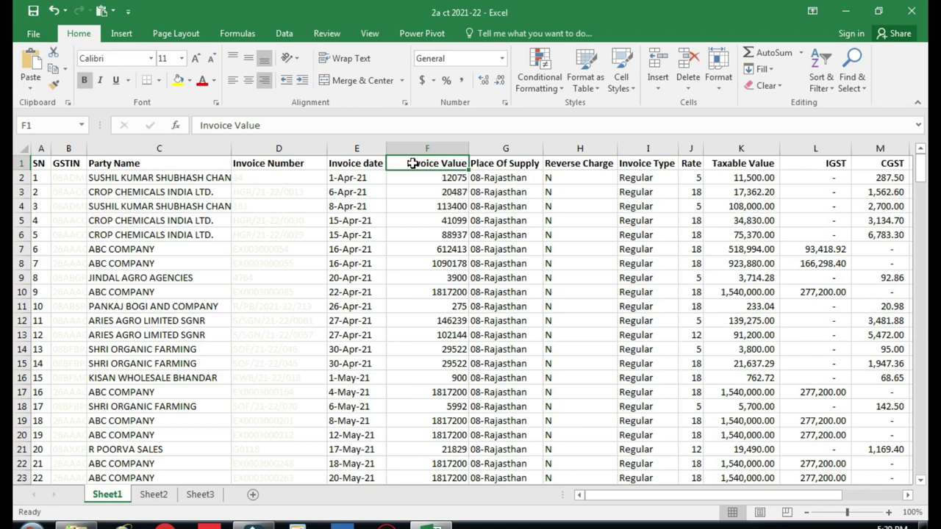
{"action": "left_click", "coordinate": [523, 163]}
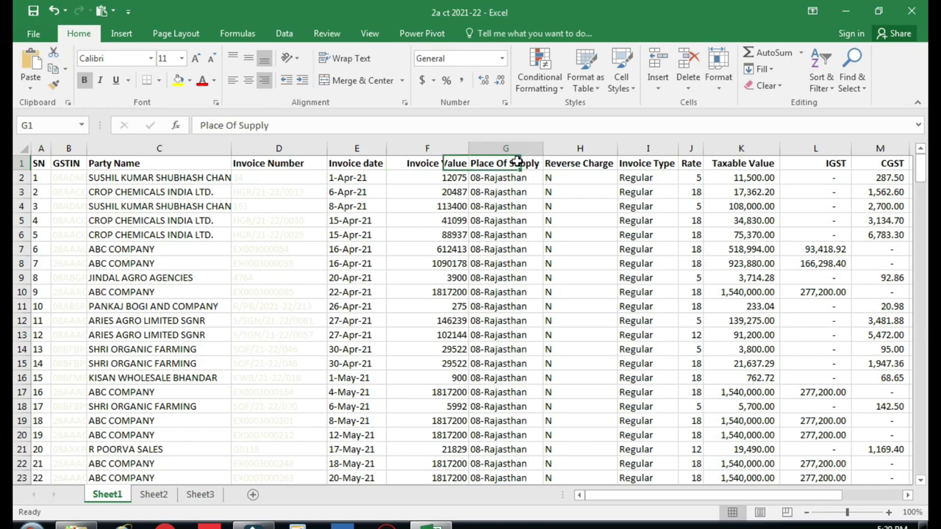
{"action": "left_click_drag", "start_coordinate": [544, 152], "coordinate": [567, 152]}
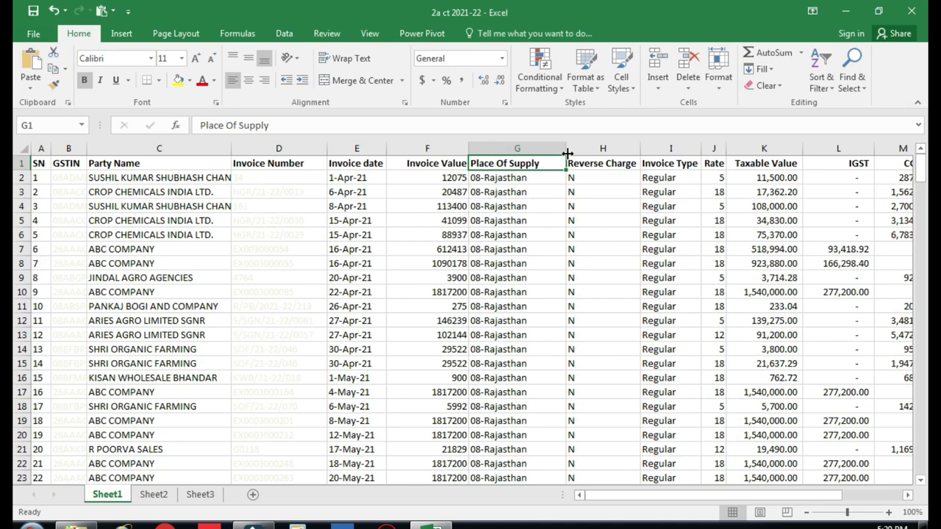
{"action": "left_click", "coordinate": [456, 205]}
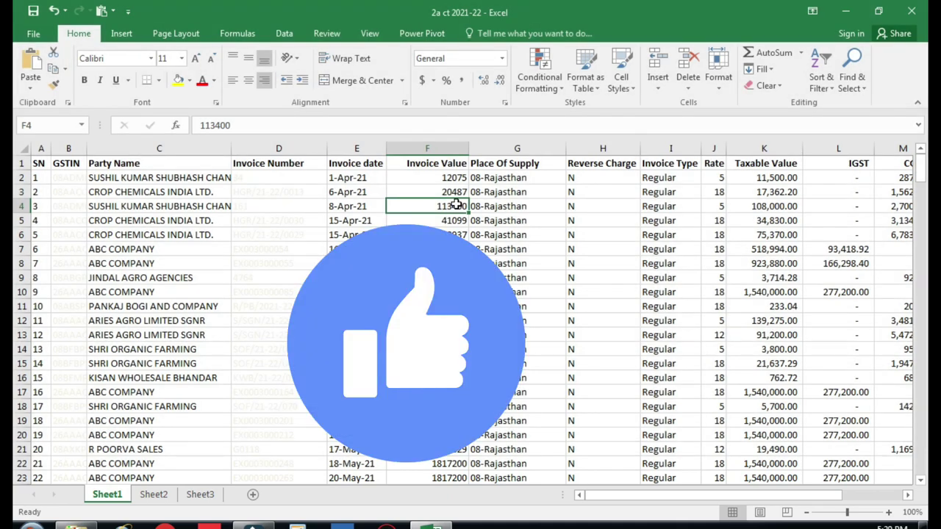
{"action": "key", "text": "ctrl+Page_Down"}
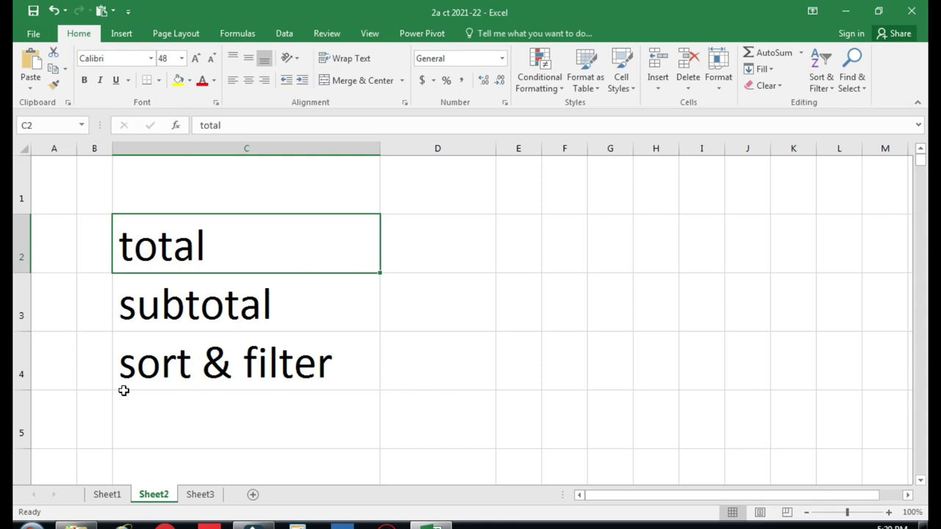
Flip between Sheet1 and Sheet3, then select the sn, name, points table area on Sheet3
{"action": "left_click", "coordinate": [110, 495]}
{"action": "left_click", "coordinate": [642, 266]}
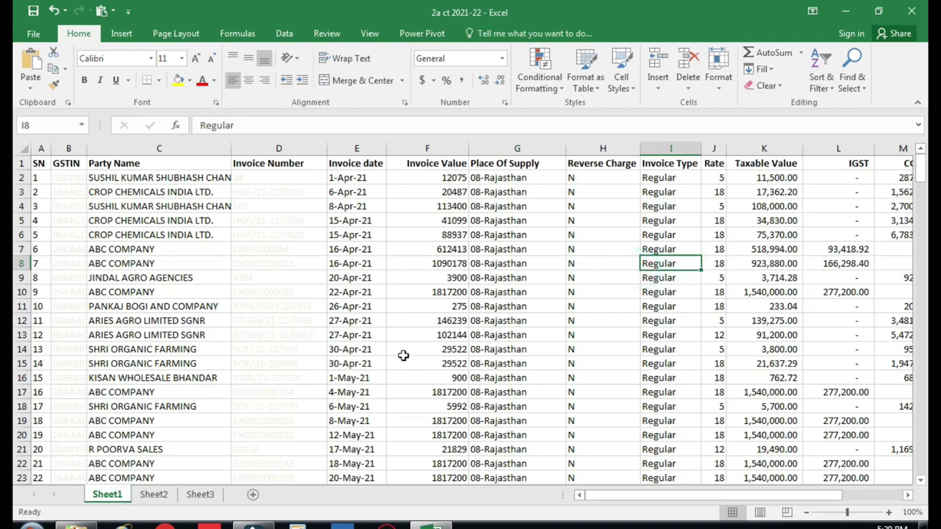
{"action": "left_click", "coordinate": [202, 494]}
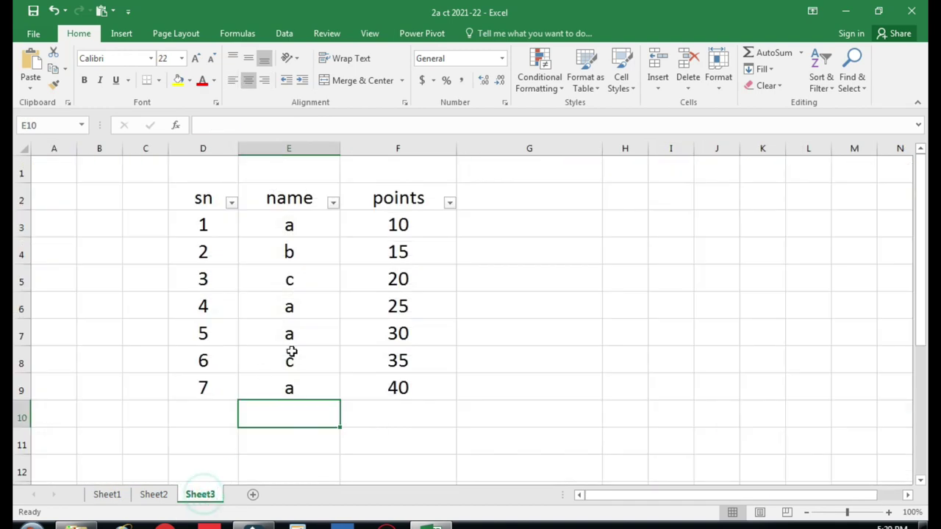
{"action": "left_click", "coordinate": [462, 327]}
{"action": "left_click", "coordinate": [117, 496]}
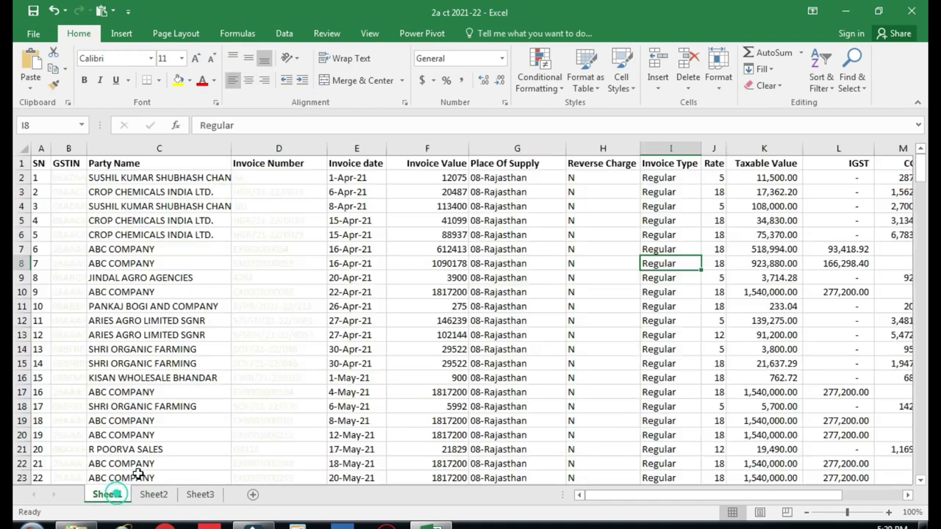
{"action": "left_click", "coordinate": [200, 495]}
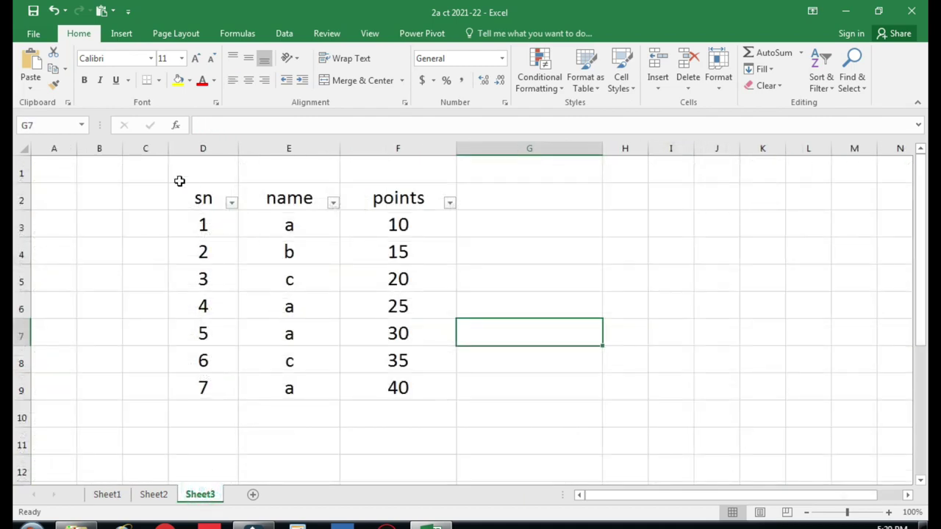
{"action": "left_click_drag", "start_coordinate": [148, 174], "coordinate": [430, 417]}
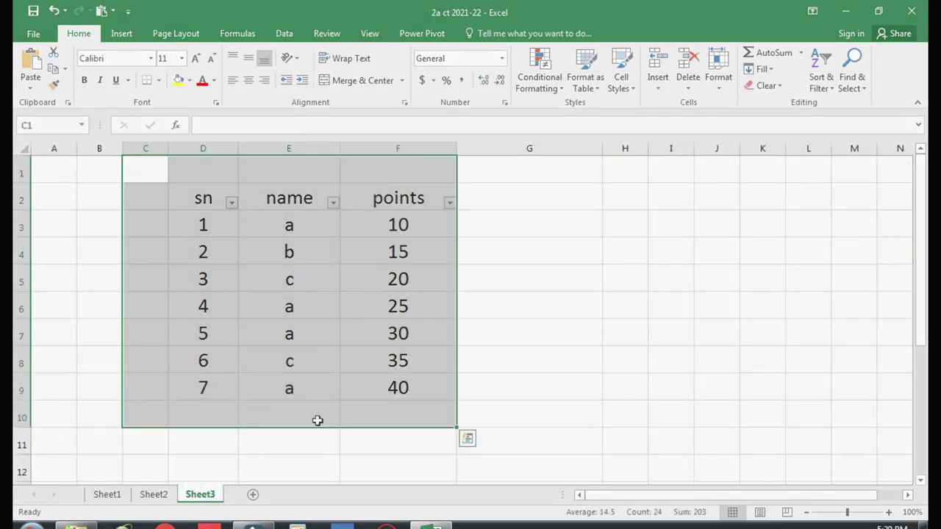
Return to Sheet3, select the sn header D2 and bring up the Sort & Filter options
{"action": "left_click", "coordinate": [108, 496]}
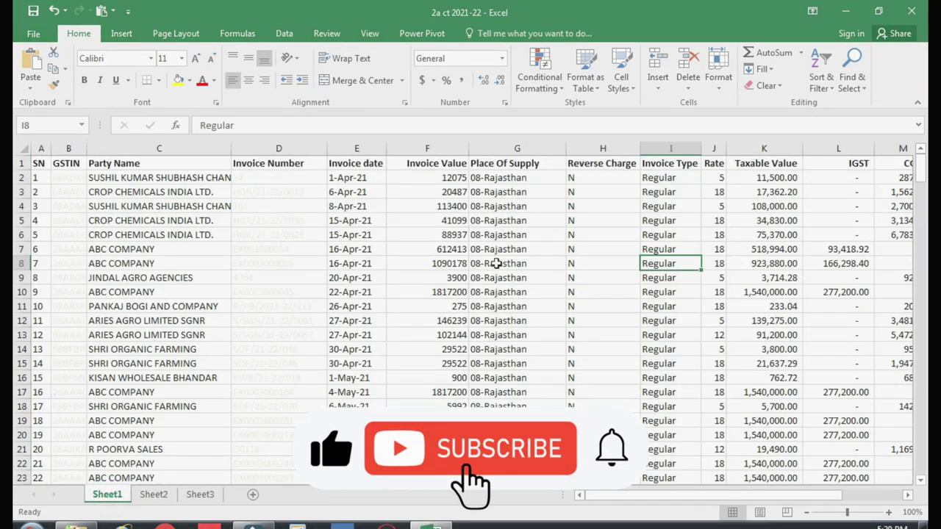
{"action": "left_click", "coordinate": [206, 495]}
{"action": "left_click", "coordinate": [520, 272]}
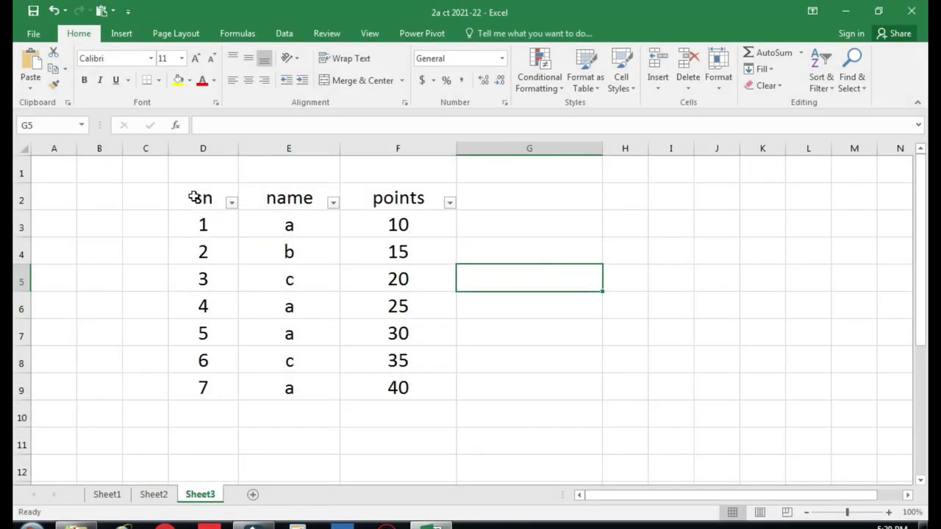
{"action": "left_click", "coordinate": [195, 196]}
{"action": "left_click", "coordinate": [822, 84]}
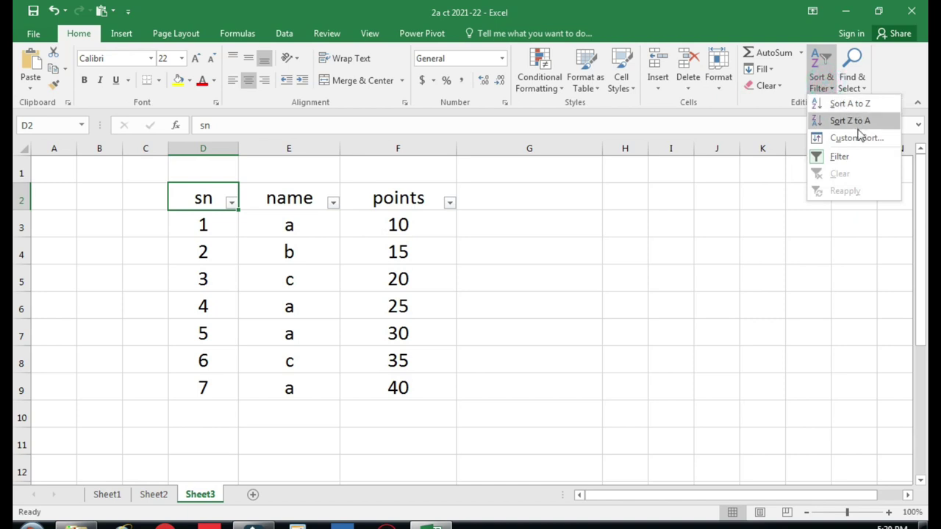
Switch off the filter arrows on the sn, name and points headers, then select E10
{"action": "left_click", "coordinate": [839, 156]}
{"action": "left_click", "coordinate": [616, 241]}
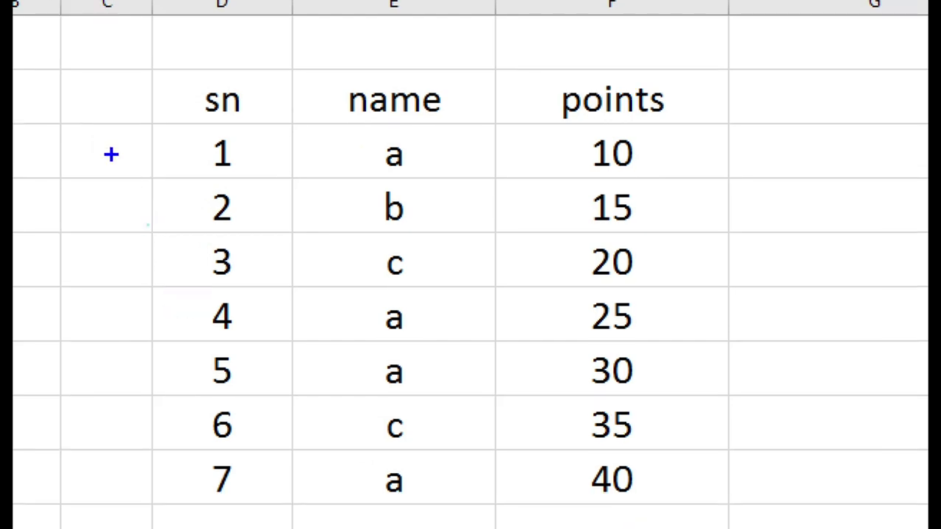
{"action": "left_click", "coordinate": [193, 108]}
{"action": "left_click", "coordinate": [351, 99]}
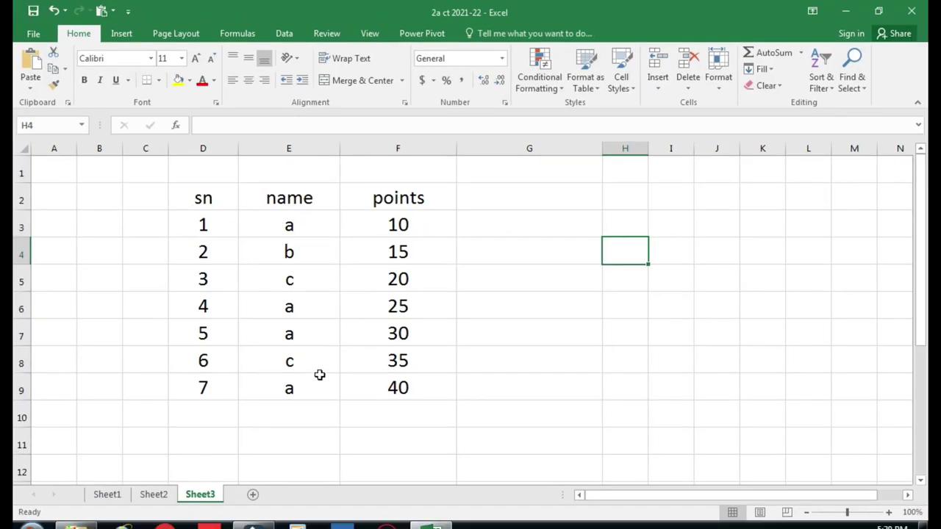
{"action": "left_click", "coordinate": [301, 412]}
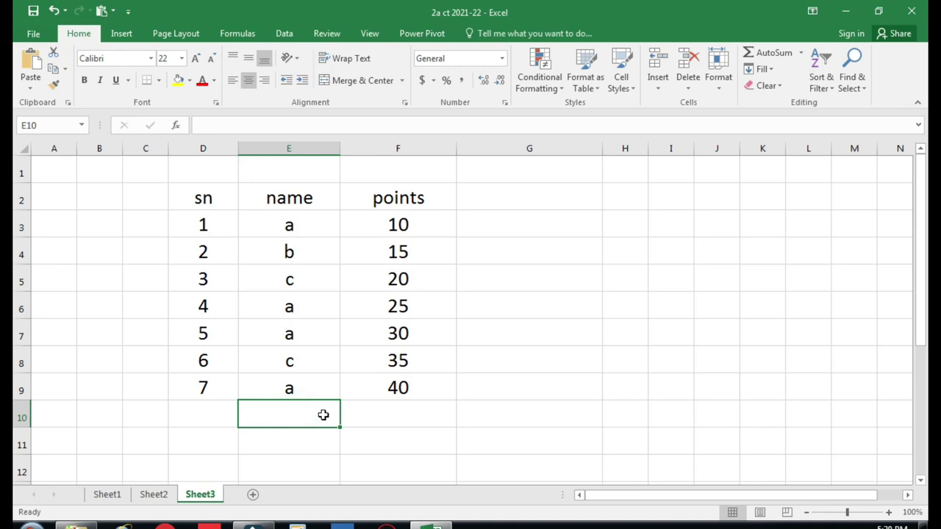
Enter the label 'total' in E10 below the name column
{"action": "type", "text": "total"}
{"action": "key", "text": "Return"}
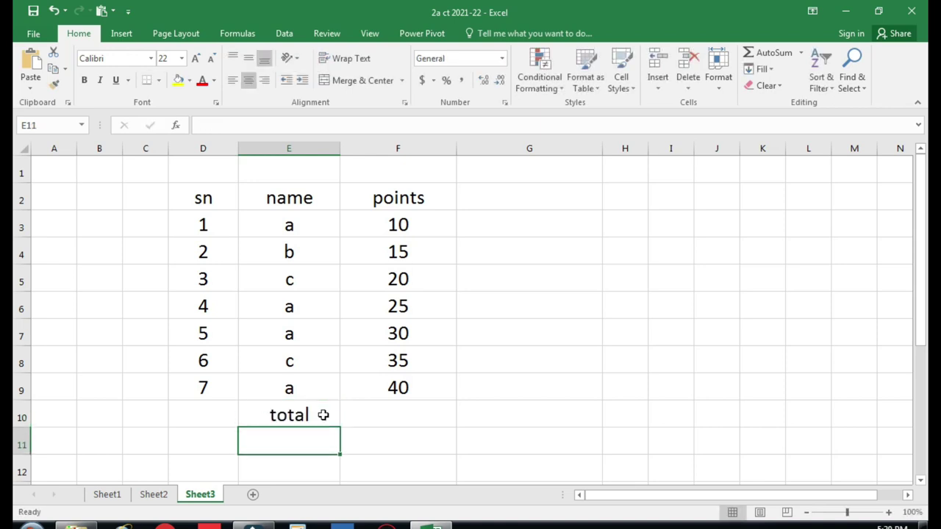
{"action": "key", "text": "Up"}
{"action": "key", "text": "Right"}
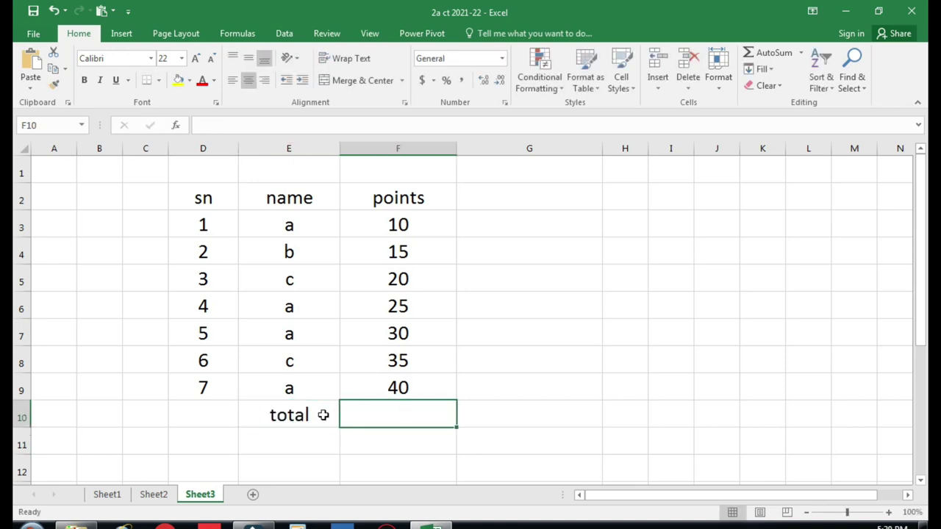
Select points F3:F9 to check their sum, then pick F10 for the total
{"action": "scroll", "coordinate": [451, 322], "scroll_direction": "down", "scroll_amount": 1}
{"action": "scroll", "coordinate": [418, 304], "scroll_direction": "up", "scroll_amount": 1}
{"action": "left_click", "coordinate": [405, 225]}
{"action": "left_click_drag", "start_coordinate": [405, 225], "coordinate": [409, 385]}
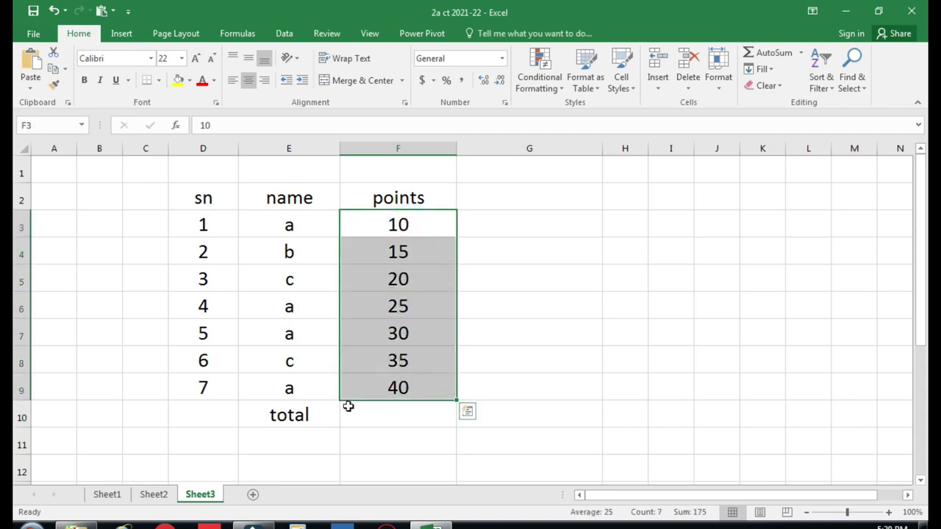
{"action": "left_click", "coordinate": [380, 433]}
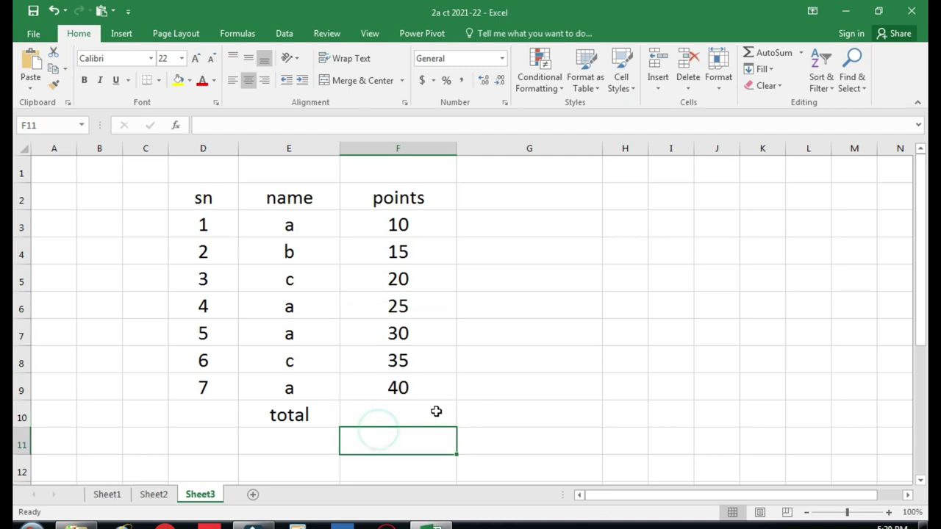
{"action": "left_click", "coordinate": [394, 415]}
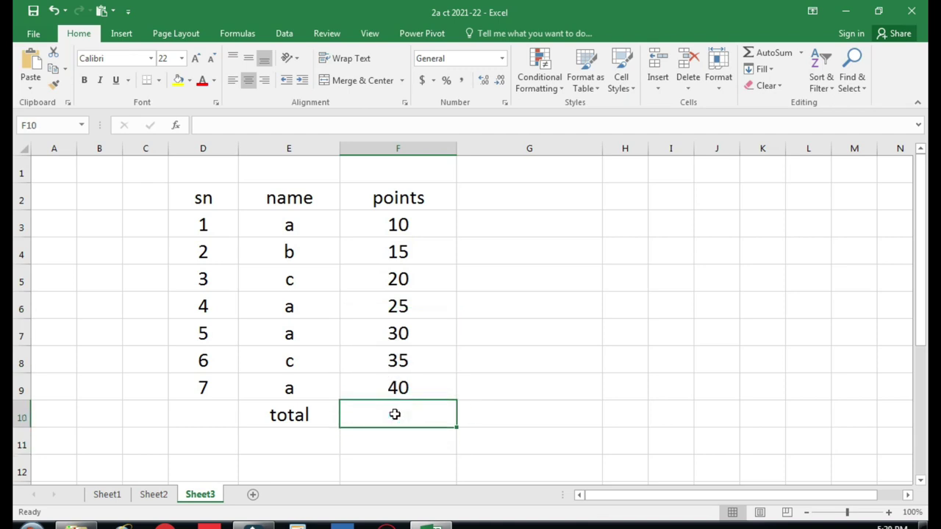
Enter =SUM(F3:F9) in F10, giving a points total of 175
{"action": "type", "text": "="}
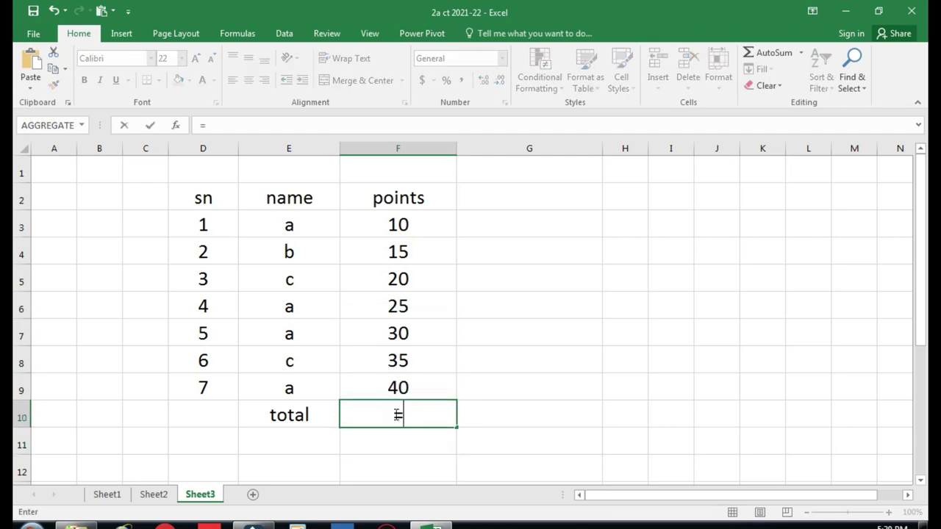
{"action": "type", "text": "s"}
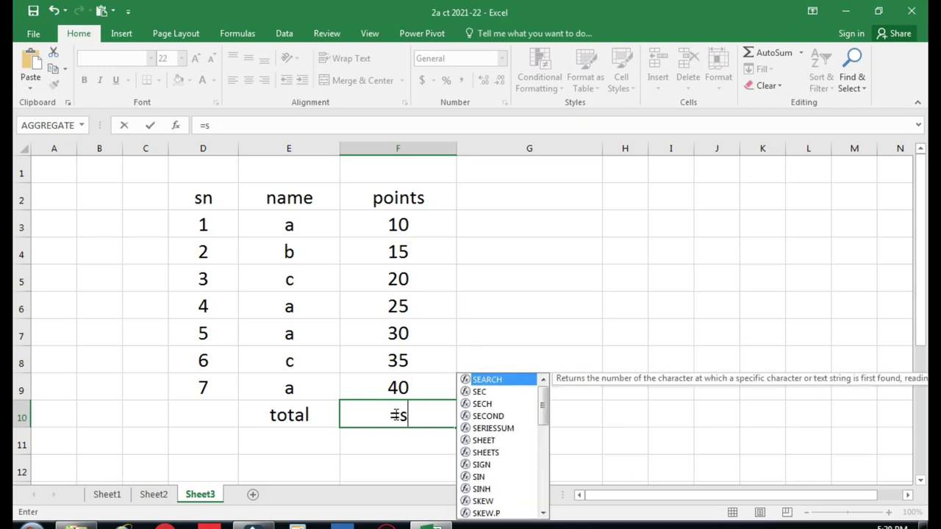
{"action": "type", "text": "m"}
{"action": "key", "text": "BackSpace"}
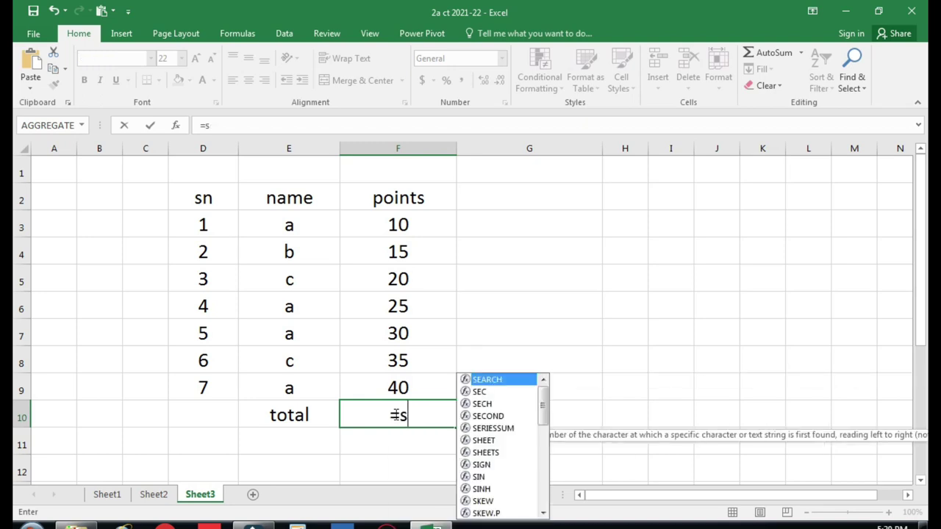
{"action": "type", "text": "um"}
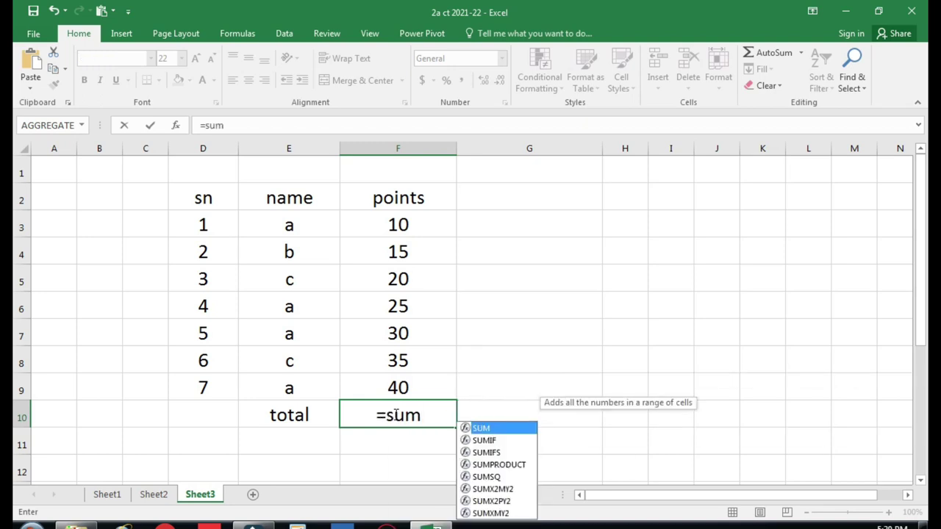
{"action": "type", "text": "("}
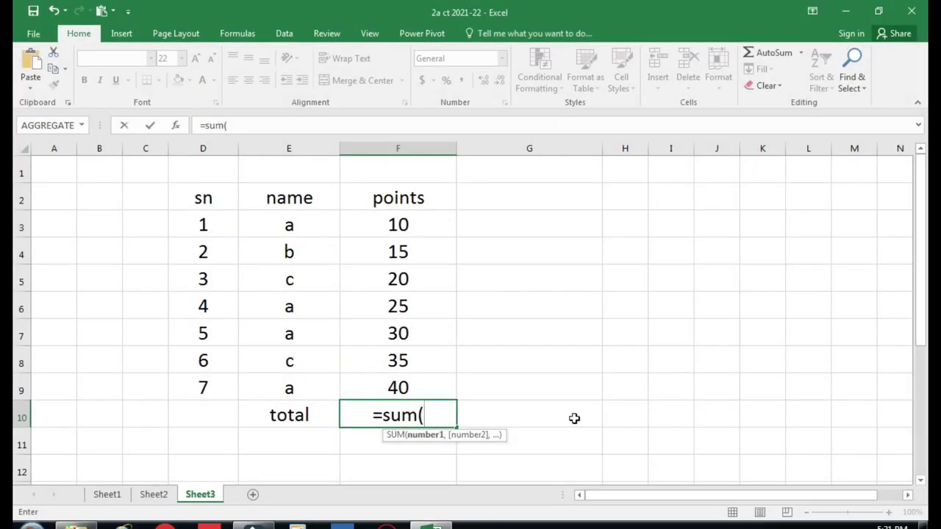
{"action": "type", "text": "f"}
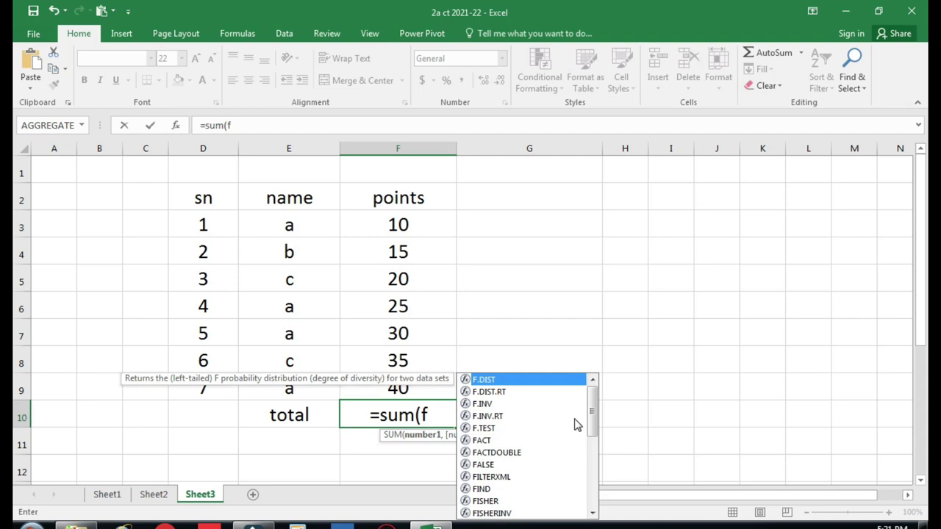
{"action": "type", "text": "3"}
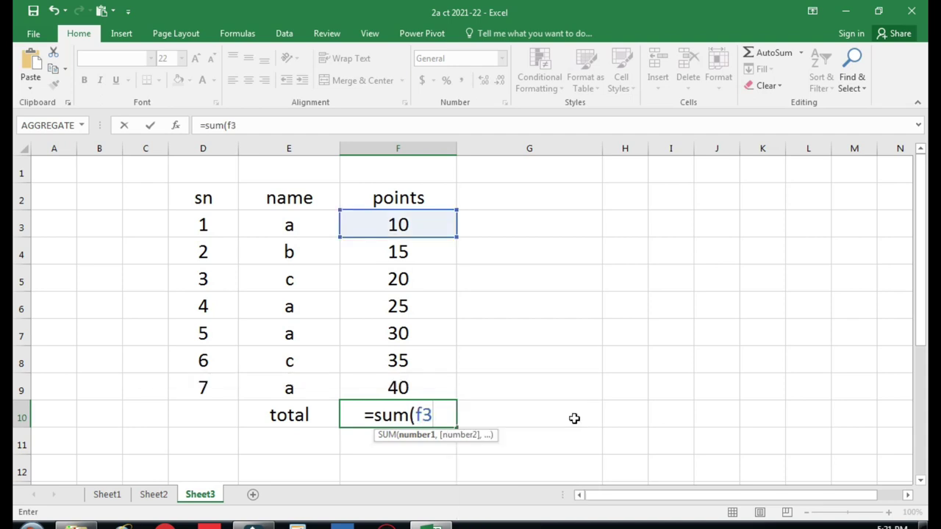
{"action": "type", "text": ":"}
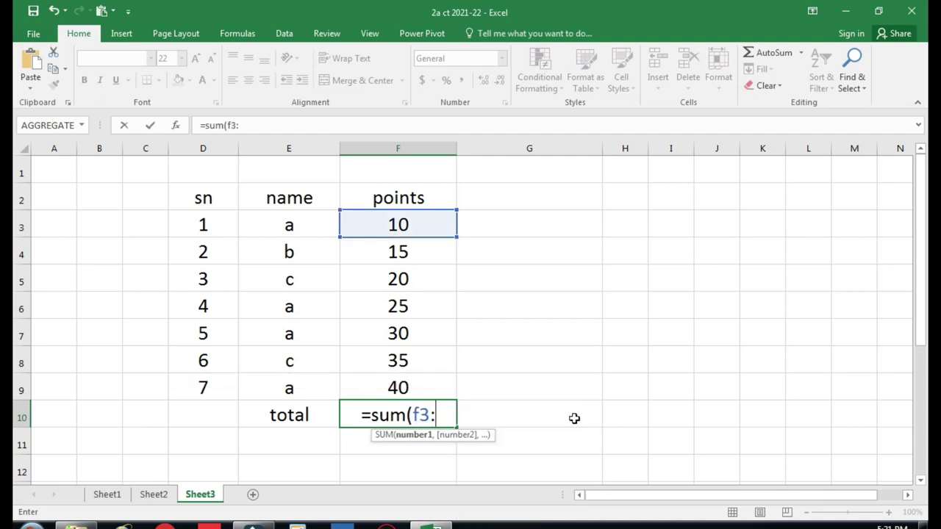
{"action": "type", "text": "f9"}
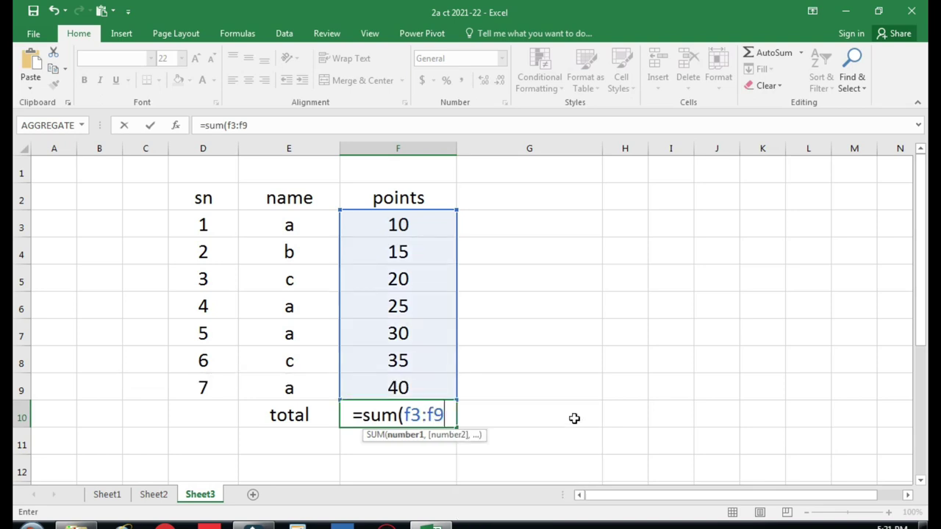
{"action": "key", "text": "Return"}
{"action": "key", "text": "Up"}
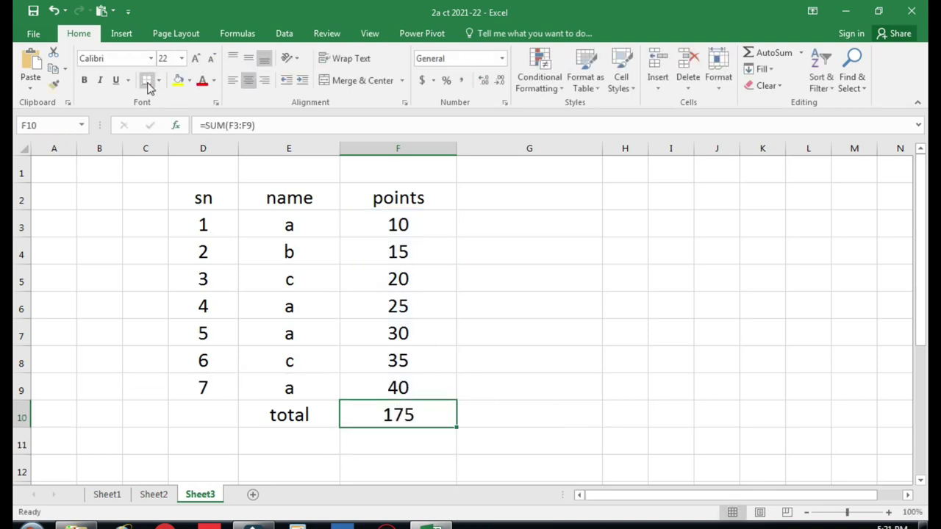
Give F10 a yellow fill and clear its formula
{"action": "left_click", "coordinate": [177, 79]}
{"action": "left_click", "coordinate": [525, 376]}
{"action": "left_click", "coordinate": [414, 414]}
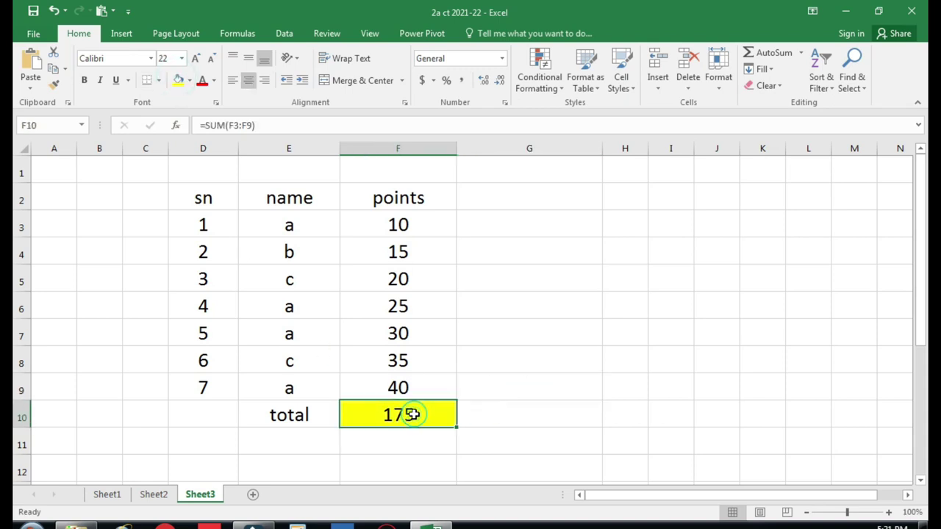
{"action": "key", "text": "Delete"}
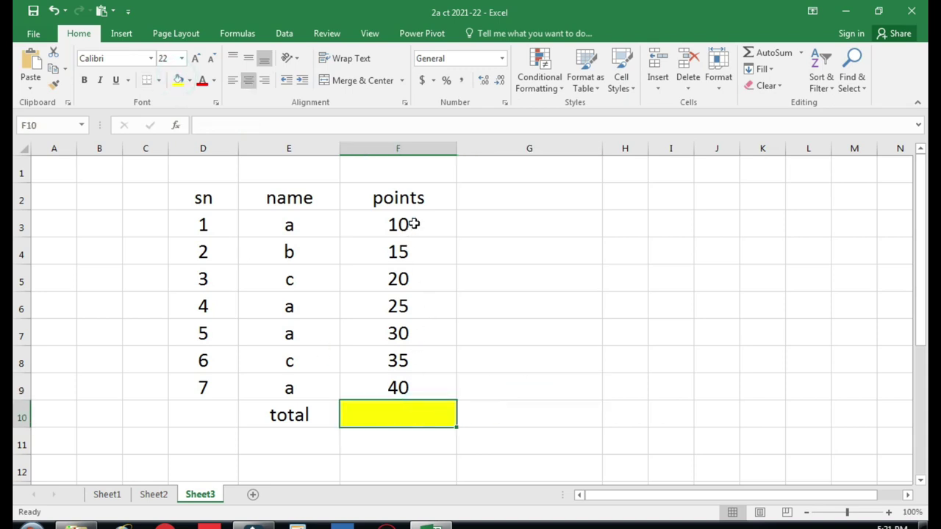
Rebuild the F10 total of 175 with AutoSum over F3:F9 and check its formula
{"action": "left_click_drag", "start_coordinate": [410, 225], "coordinate": [398, 411]}
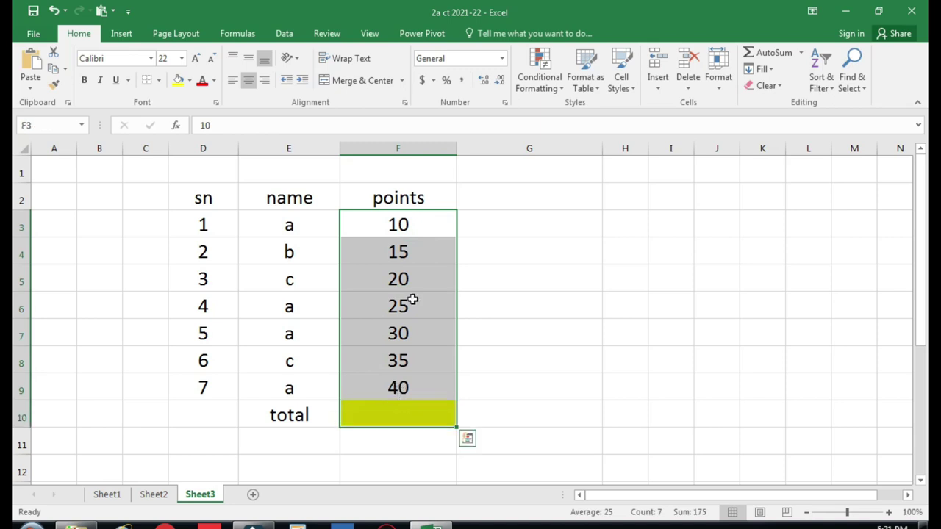
{"action": "left_click", "coordinate": [768, 55]}
{"action": "left_click", "coordinate": [519, 378]}
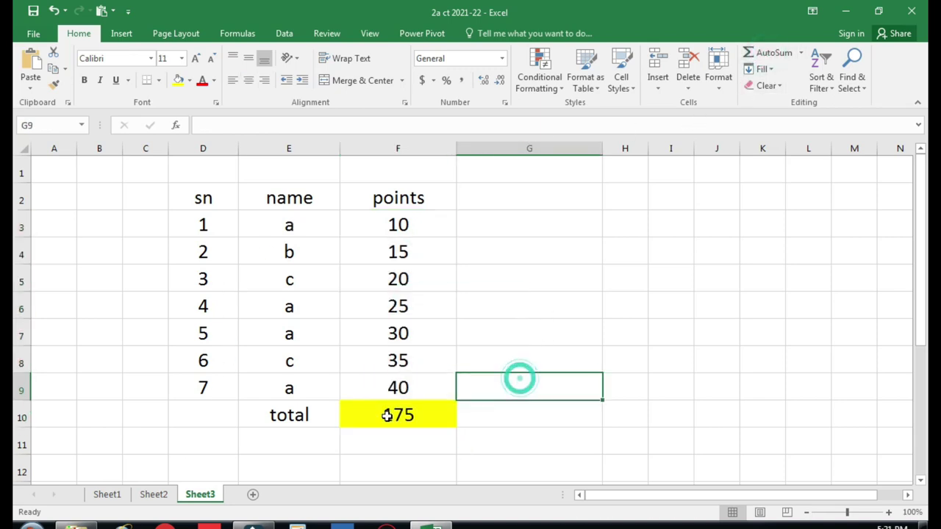
{"action": "left_click", "coordinate": [383, 416]}
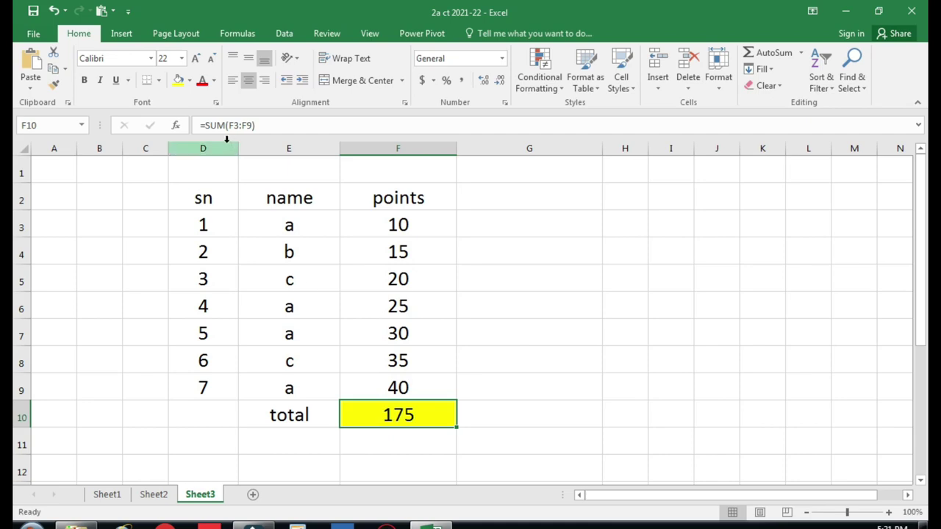
{"action": "left_click_drag", "start_coordinate": [197, 112], "coordinate": [311, 153]}
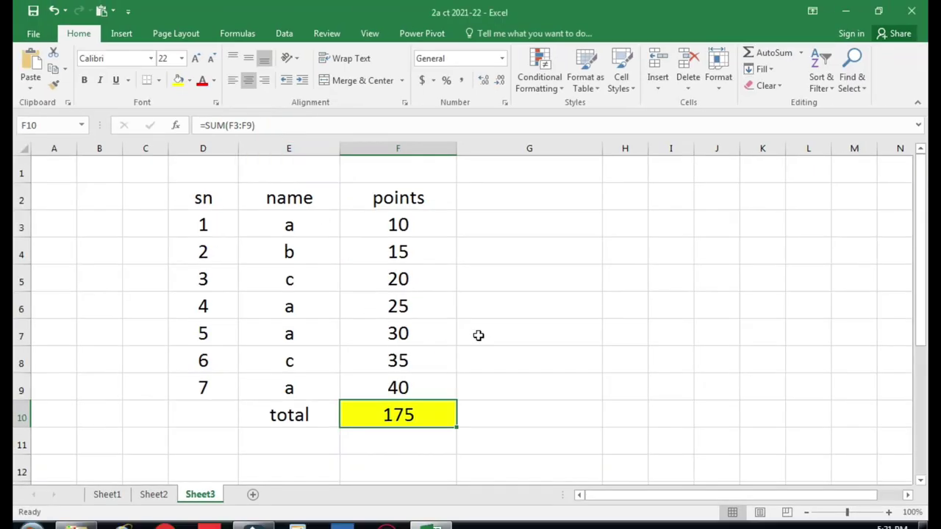
{"action": "left_click", "coordinate": [479, 333]}
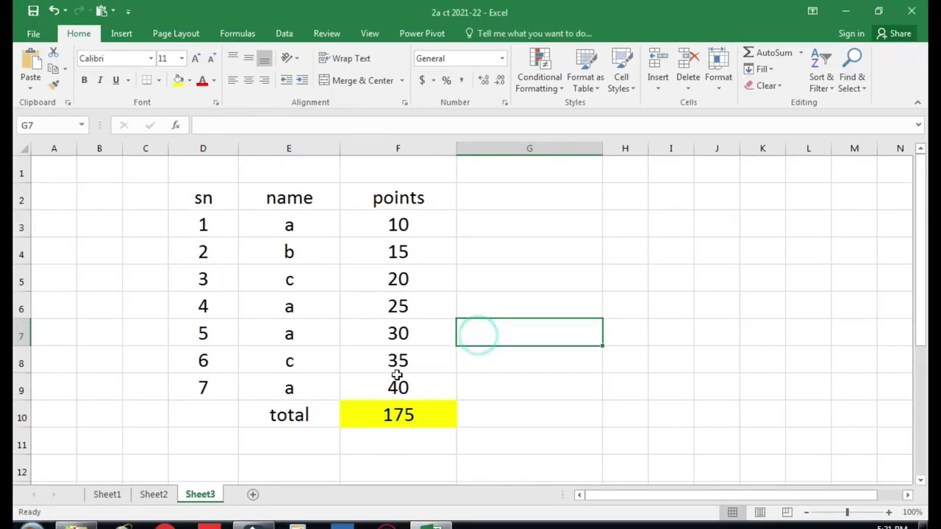
{"action": "left_click", "coordinate": [396, 402]}
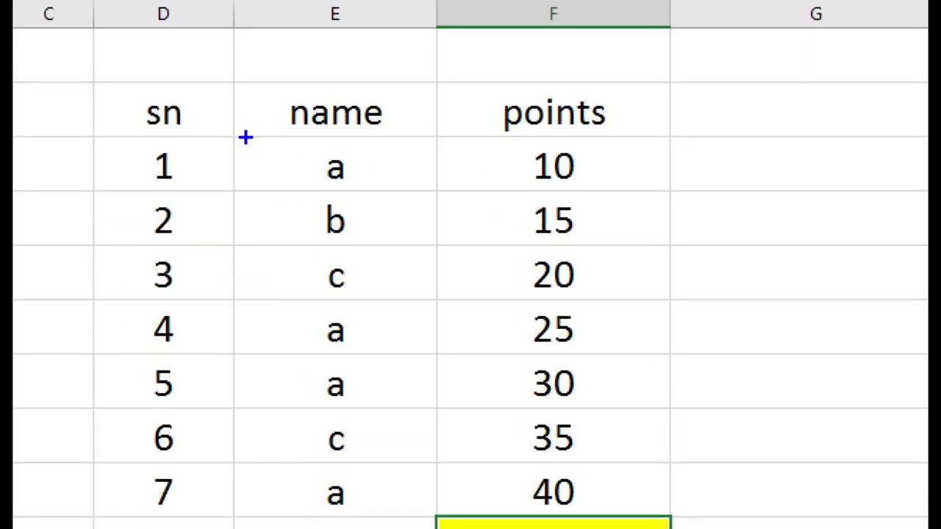
{"action": "left_click_drag", "start_coordinate": [235, 134], "coordinate": [433, 192]}
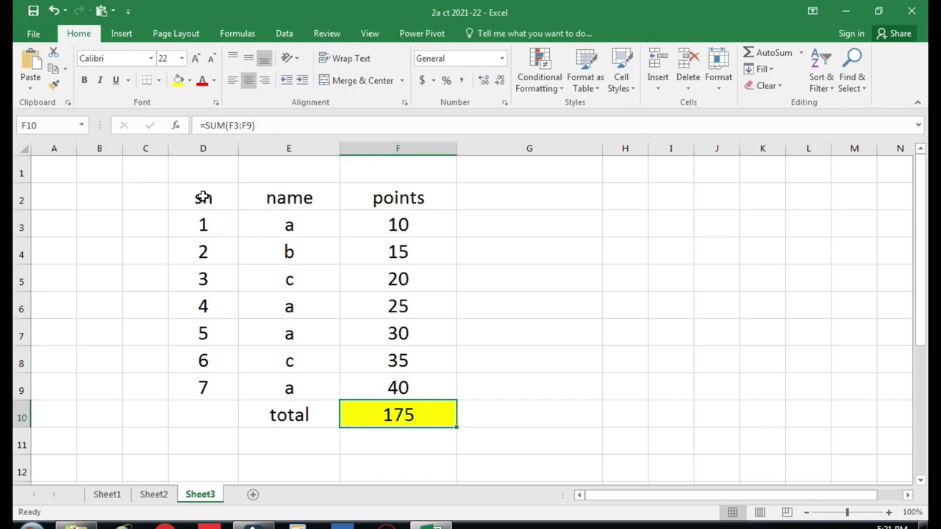
Select the sn, name and points header cells D2:F2 and turn on Filter
{"action": "mouse_move", "coordinate": [206, 200]}
{"action": "left_mouse_down"}
{"action": "mouse_move", "coordinate": [375, 208]}
{"action": "mouse_move", "coordinate": [398, 195]}
{"action": "left_mouse_up"}
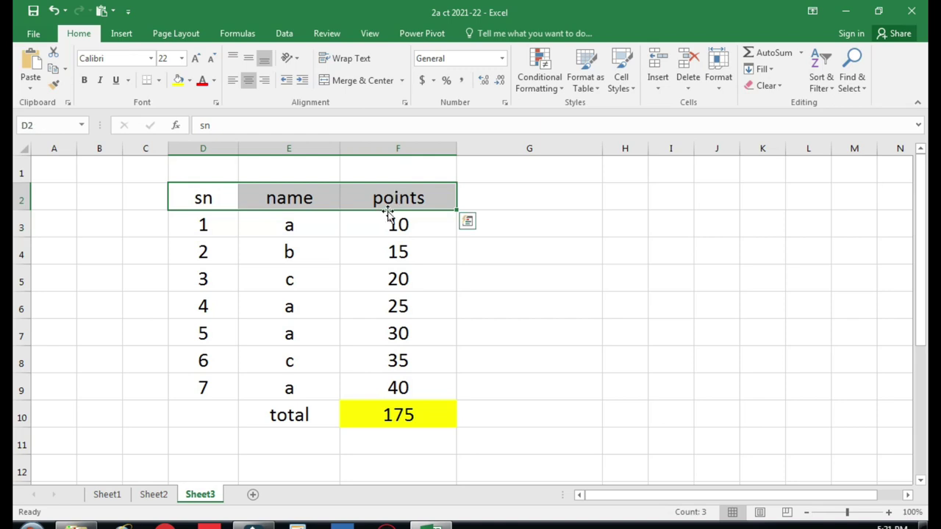
{"action": "left_click", "coordinate": [298, 254]}
{"action": "left_click_drag", "start_coordinate": [199, 197], "coordinate": [378, 200]}
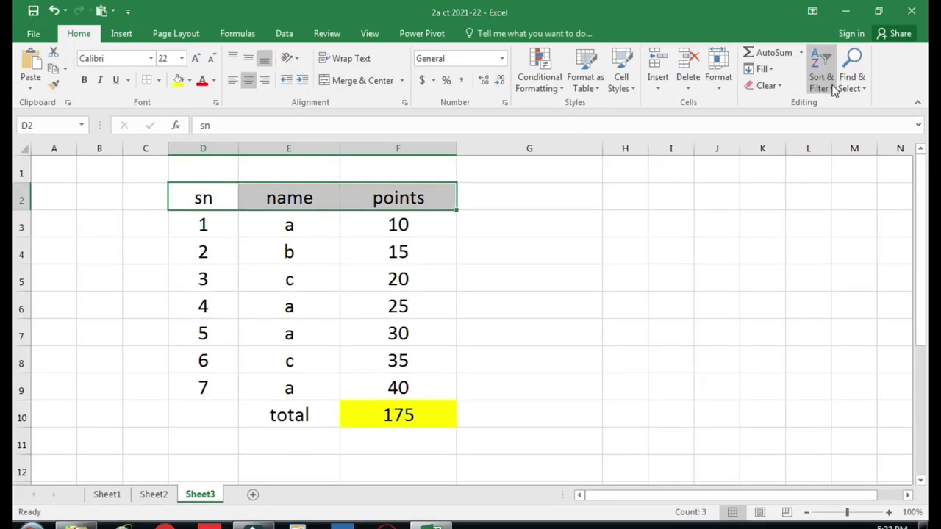
{"action": "left_click", "coordinate": [821, 83]}
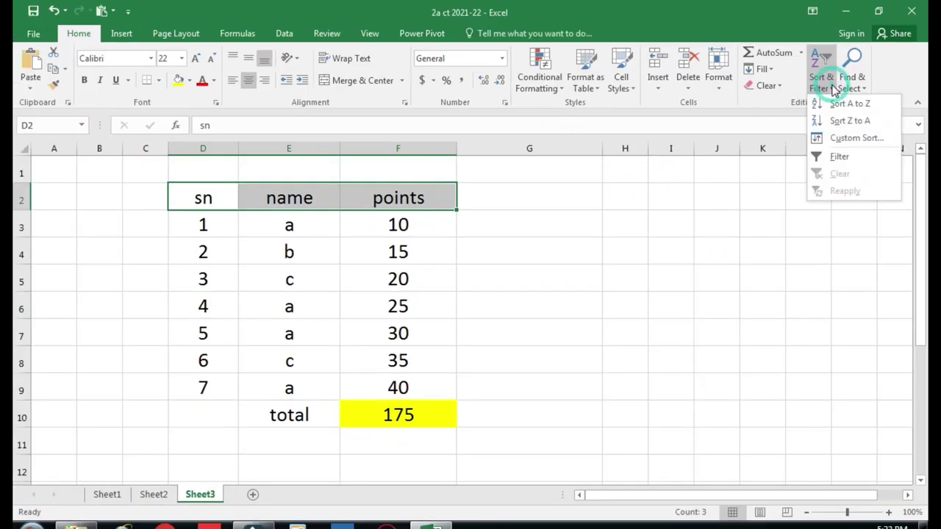
{"action": "left_click", "coordinate": [839, 157]}
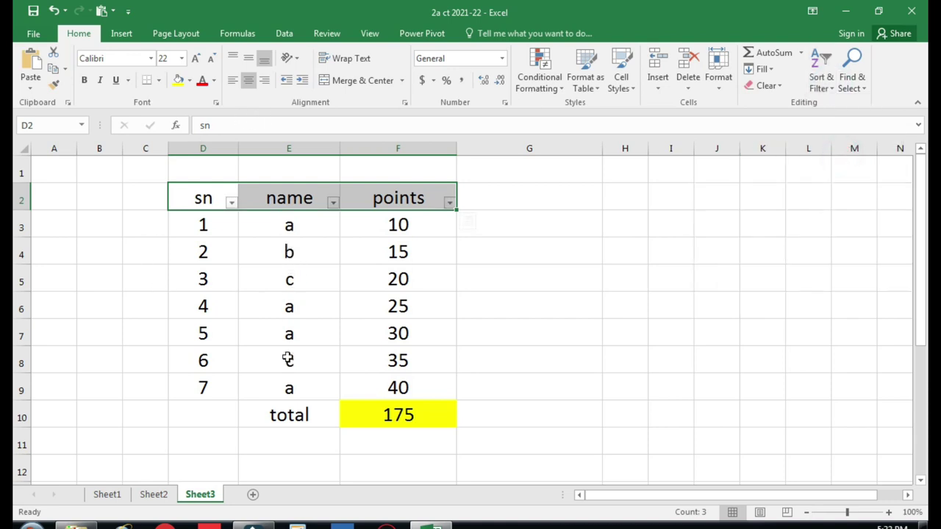
Filter the name column to only 'a', leaving four rows with points 10, 25, 30, 40
{"action": "left_click", "coordinate": [332, 203]}
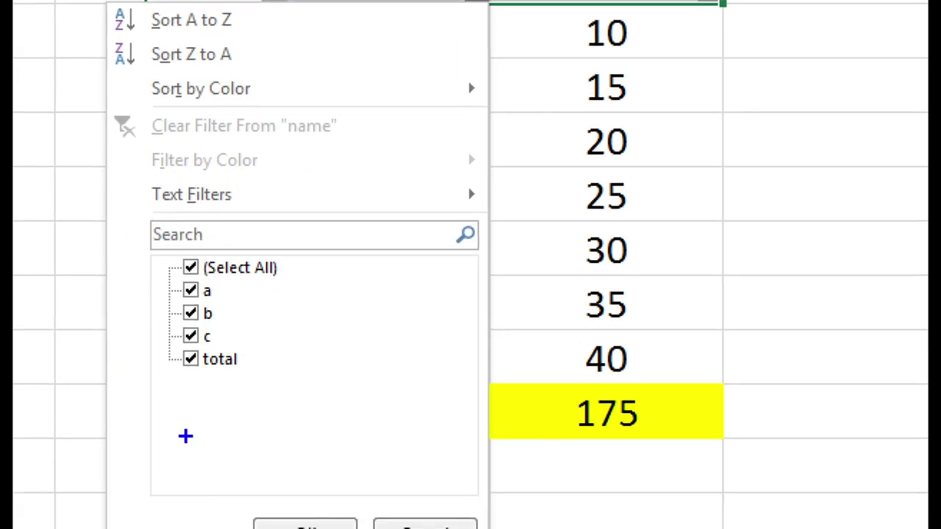
{"action": "key", "text": "Escape"}
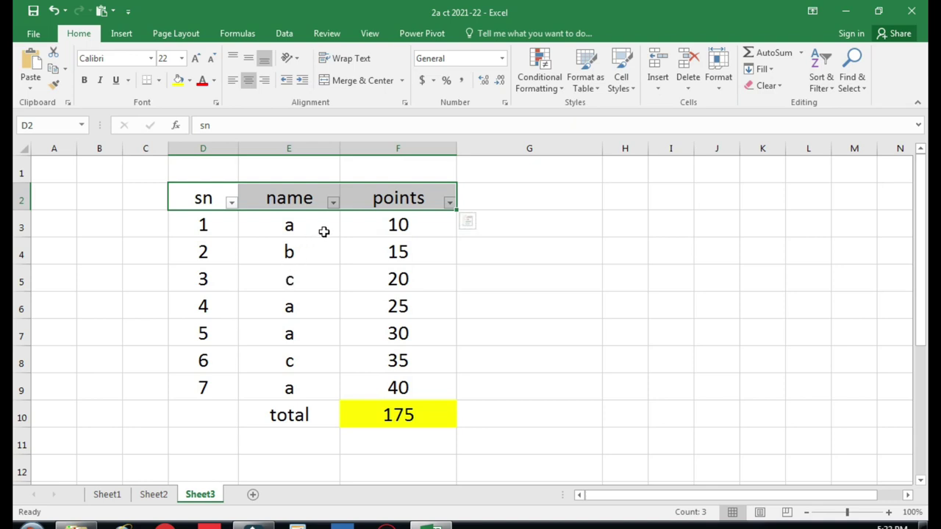
{"action": "left_click", "coordinate": [333, 201]}
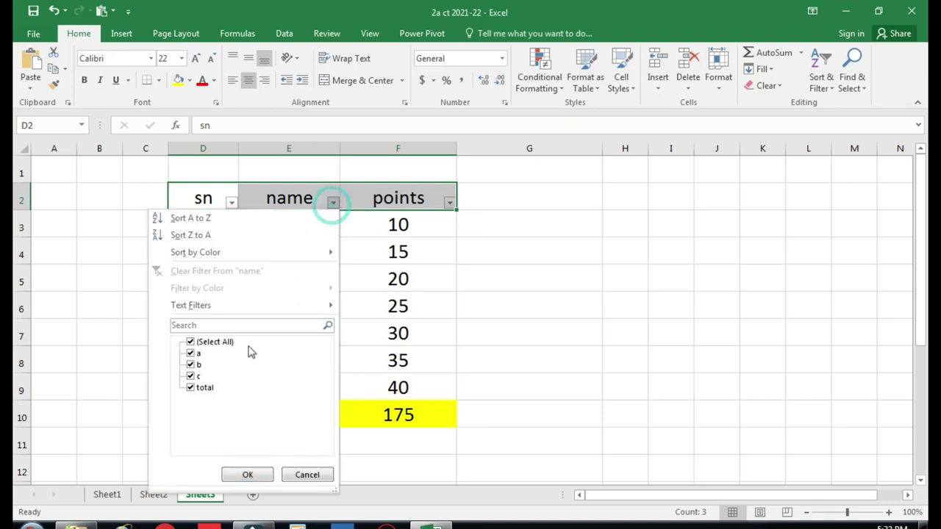
{"action": "left_click", "coordinate": [191, 342]}
{"action": "left_click", "coordinate": [191, 354]}
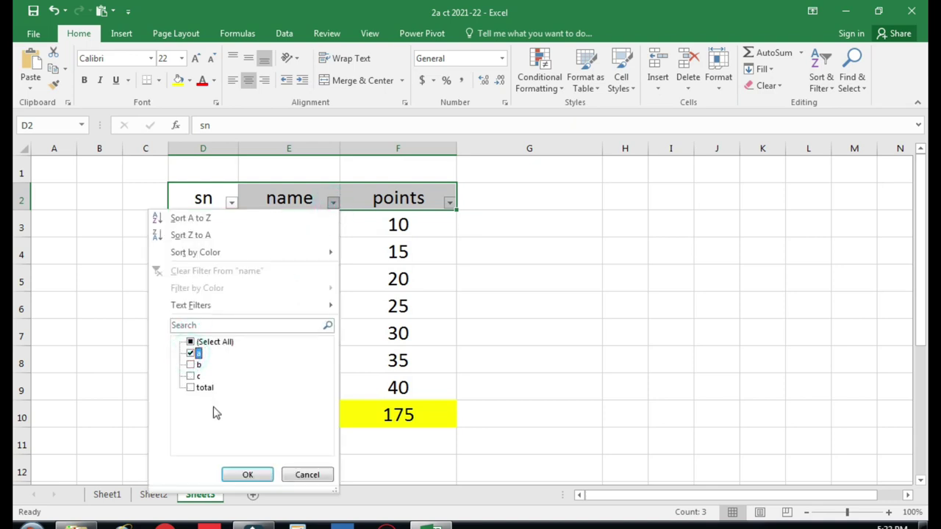
{"action": "left_click", "coordinate": [247, 474]}
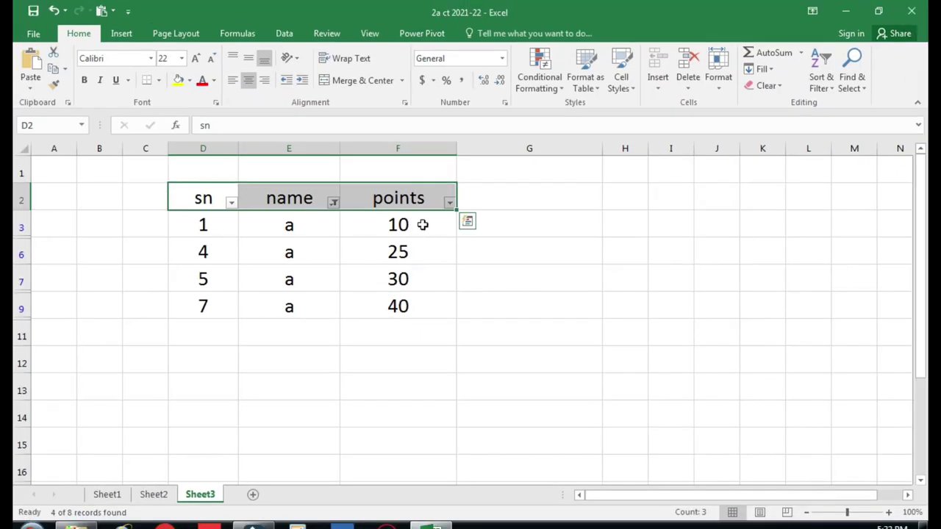
{"action": "left_click", "coordinate": [386, 329]}
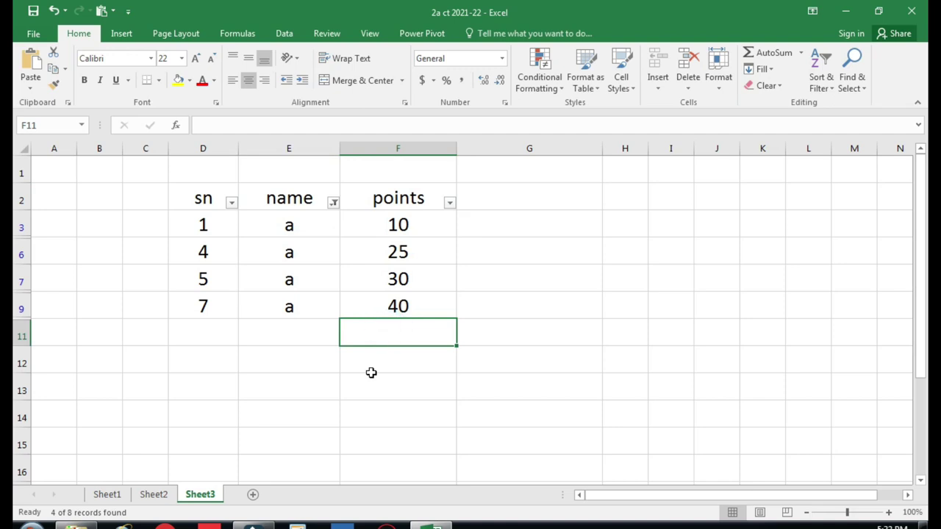
Enter =SUM(F3:F9) in F11 below the filtered points, giving 175
{"action": "type", "text": "=sum"}
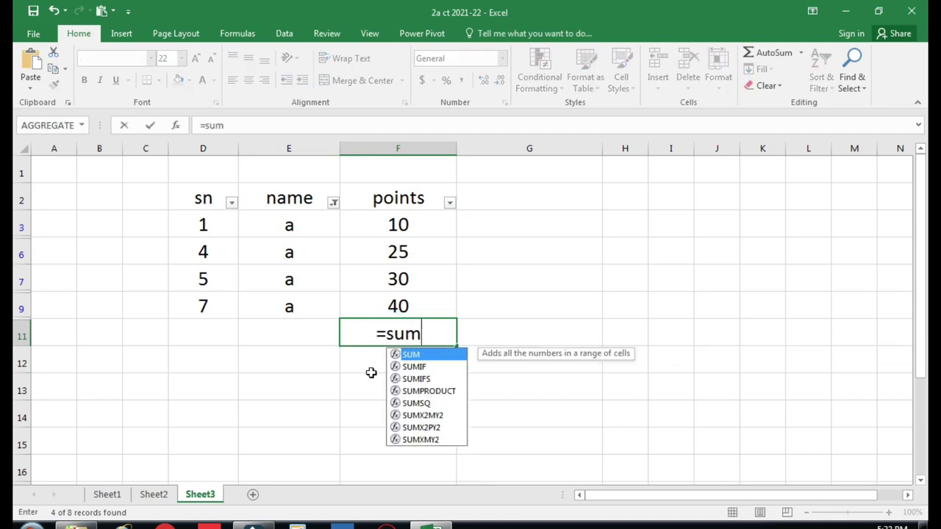
{"action": "type", "text": "("}
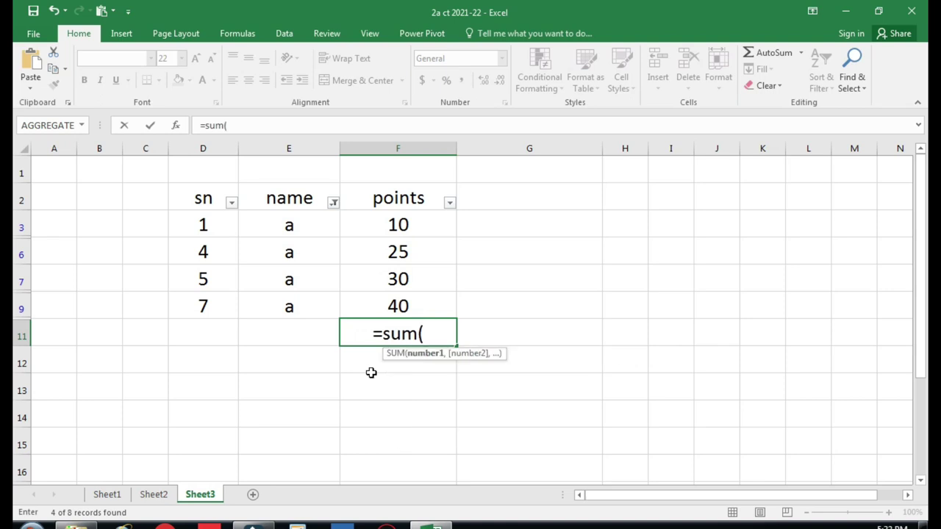
{"action": "key", "text": "Up"}
{"action": "key", "text": "shift+Up"}
{"action": "key", "text": "shift+Up"}
{"action": "key", "text": "shift+Up"}
{"action": "key", "text": "Return"}
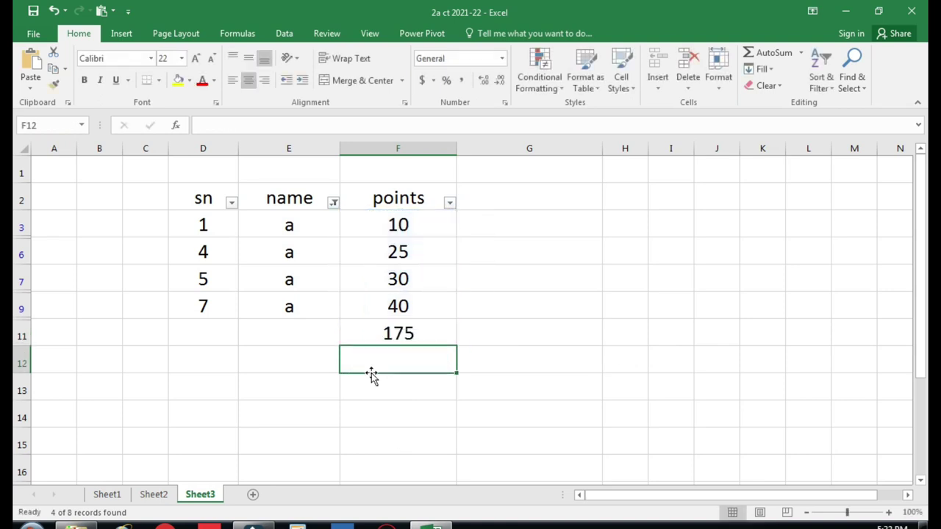
{"action": "key", "text": "Up"}
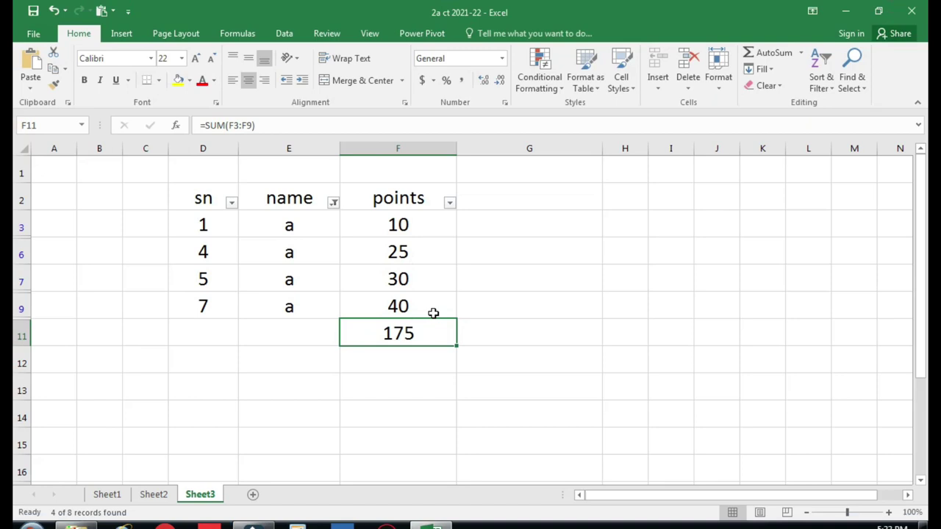
Delete the SUM total from F11 so the cell is empty again
{"action": "left_click", "coordinate": [416, 368]}
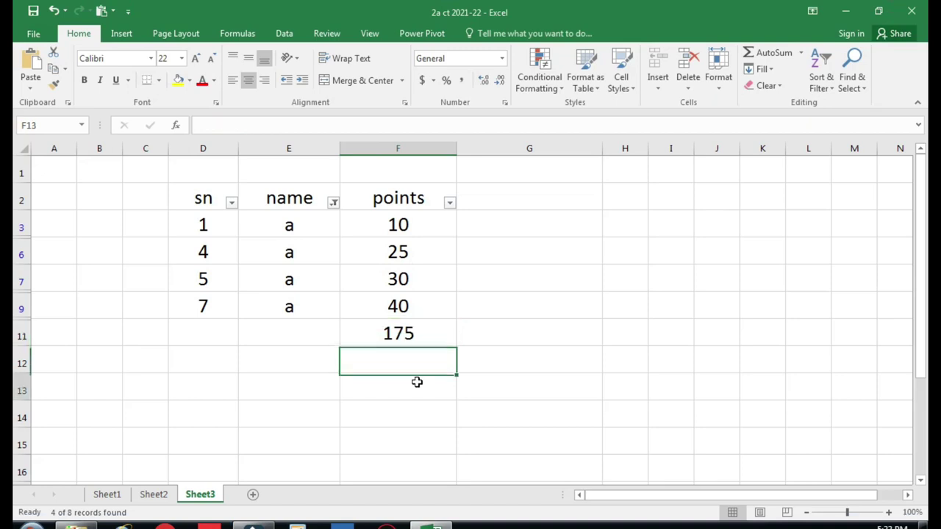
{"action": "left_click", "coordinate": [410, 332]}
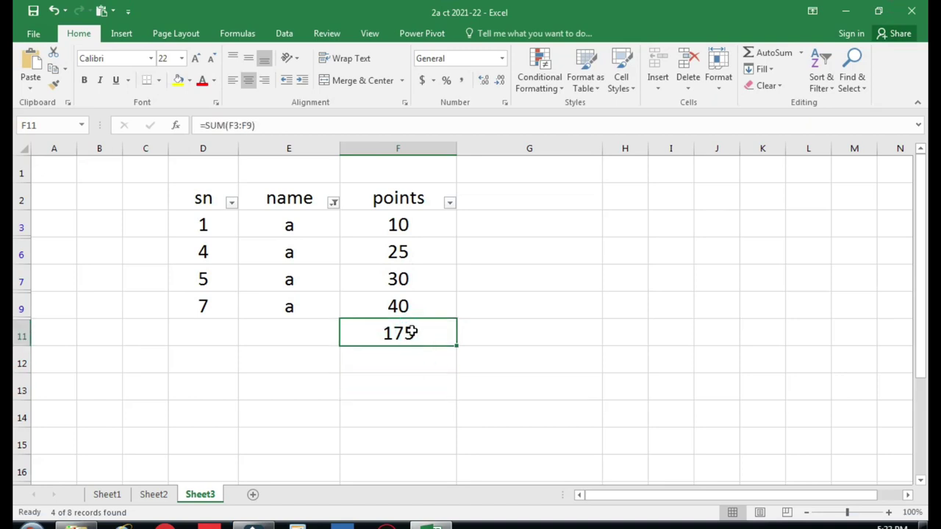
{"action": "key", "text": "Delete"}
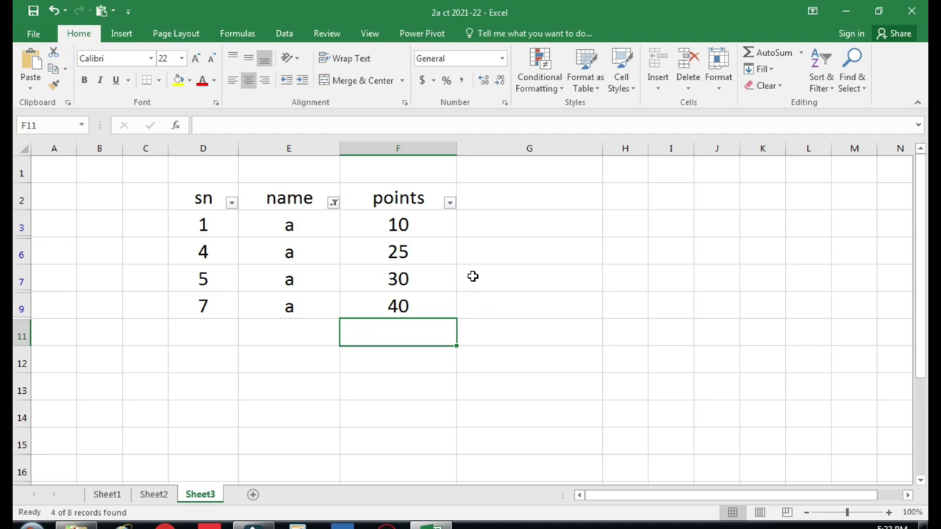
Clear the name filter with Select All so all seven rows show
{"action": "left_click", "coordinate": [334, 202]}
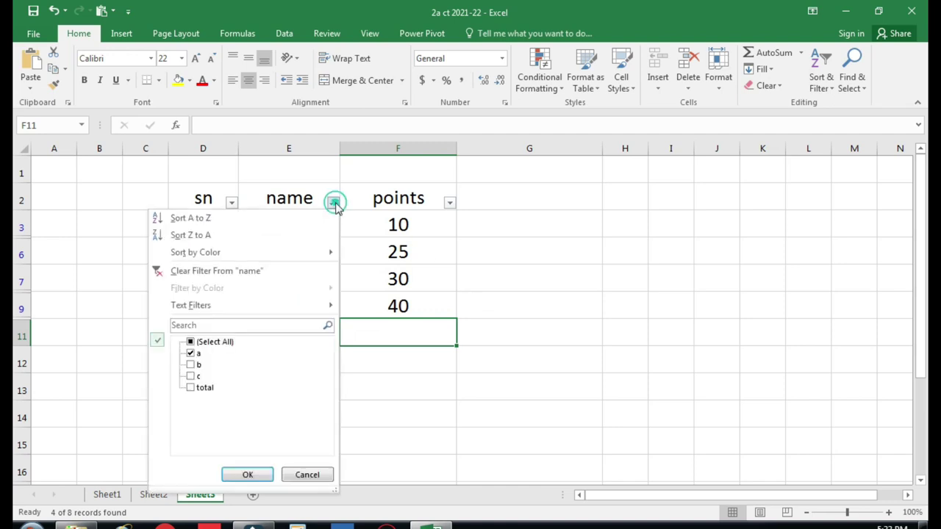
{"action": "left_click", "coordinate": [213, 342]}
{"action": "left_click", "coordinate": [239, 474]}
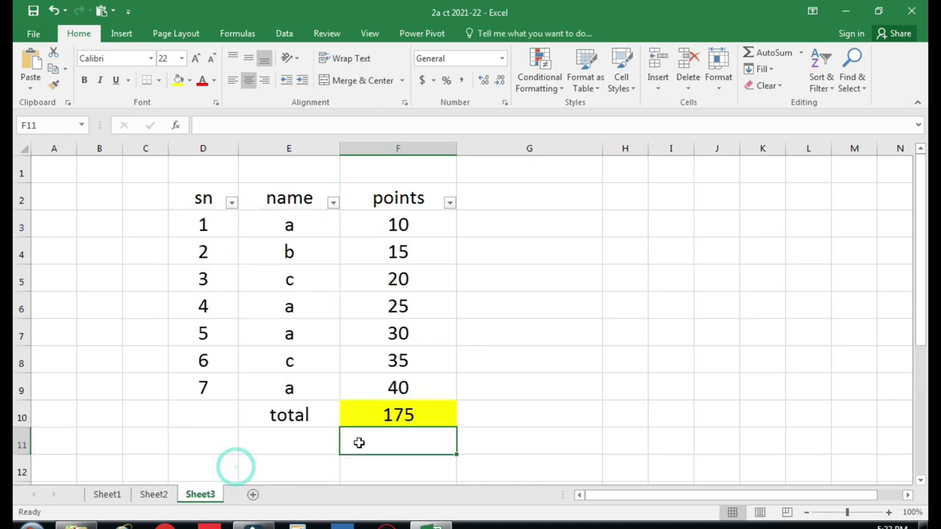
{"action": "left_click", "coordinate": [556, 391]}
Delete the SUM formula in the yellow cell F10 and the total label in E10
{"action": "left_click", "coordinate": [397, 414]}
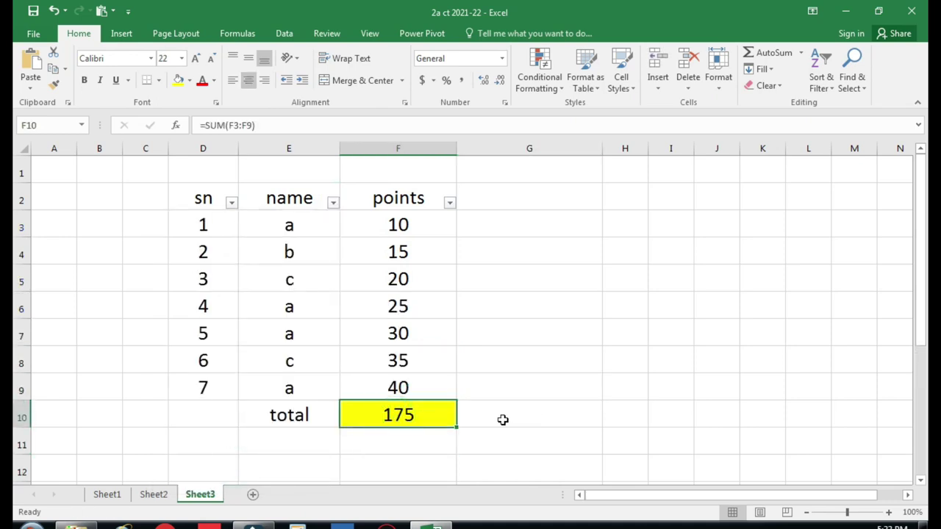
{"action": "key", "text": "Delete"}
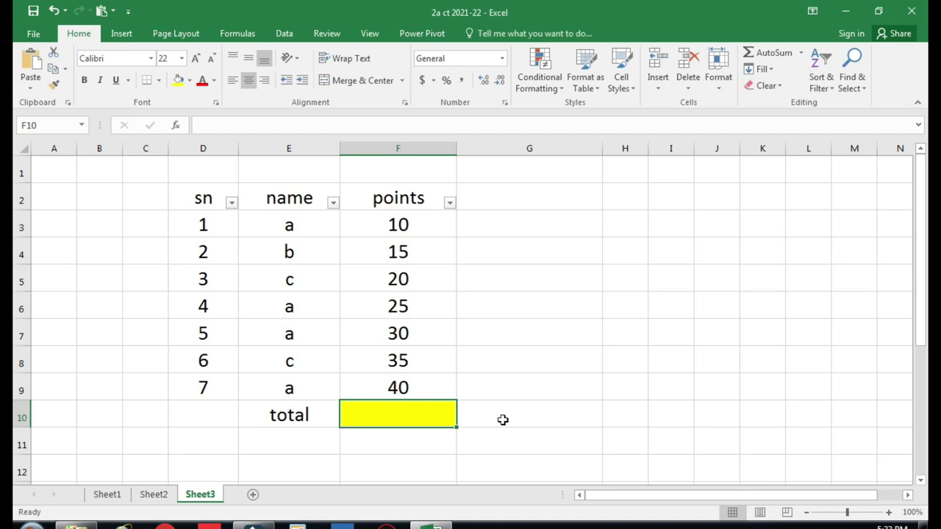
{"action": "left_click", "coordinate": [317, 416]}
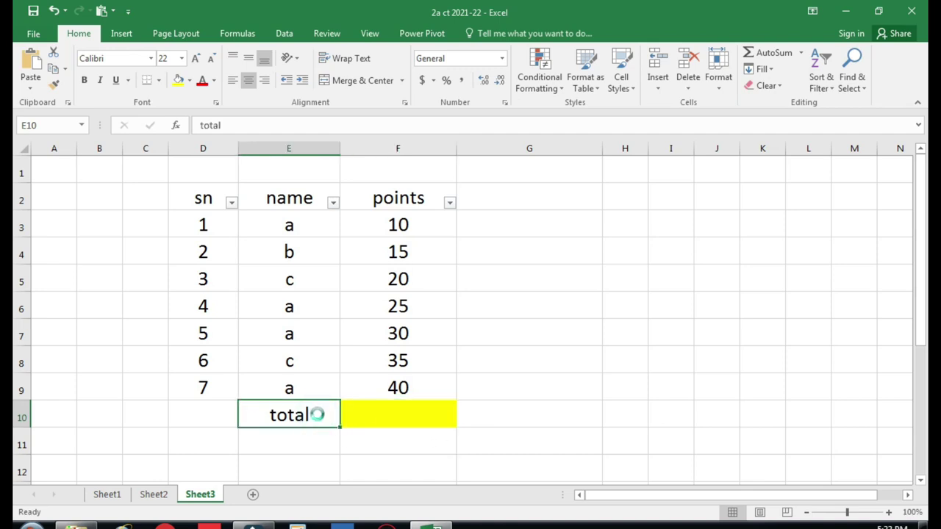
{"action": "key", "text": "Delete"}
Enter =SUBTOTAL(9,F3:F9) in the yellow cell F10, showing 175
{"action": "left_click", "coordinate": [446, 416]}
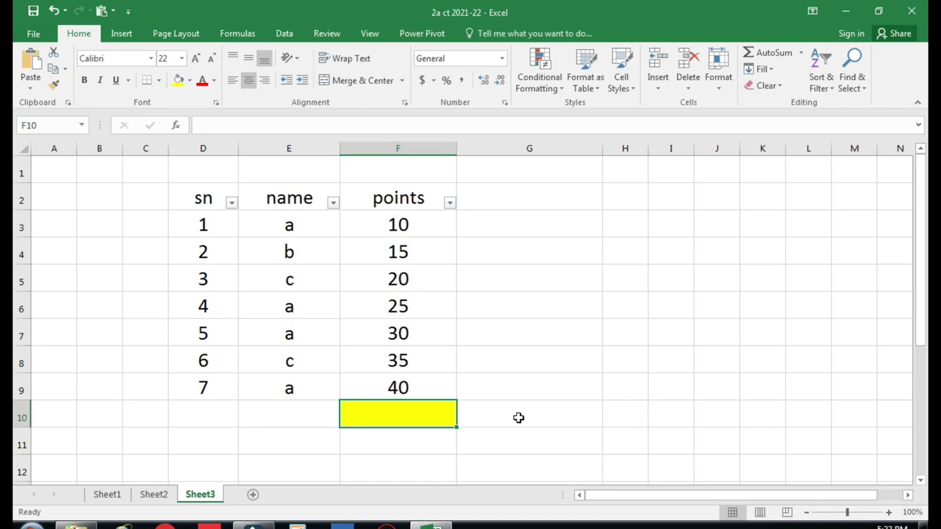
{"action": "type", "text": "=su"}
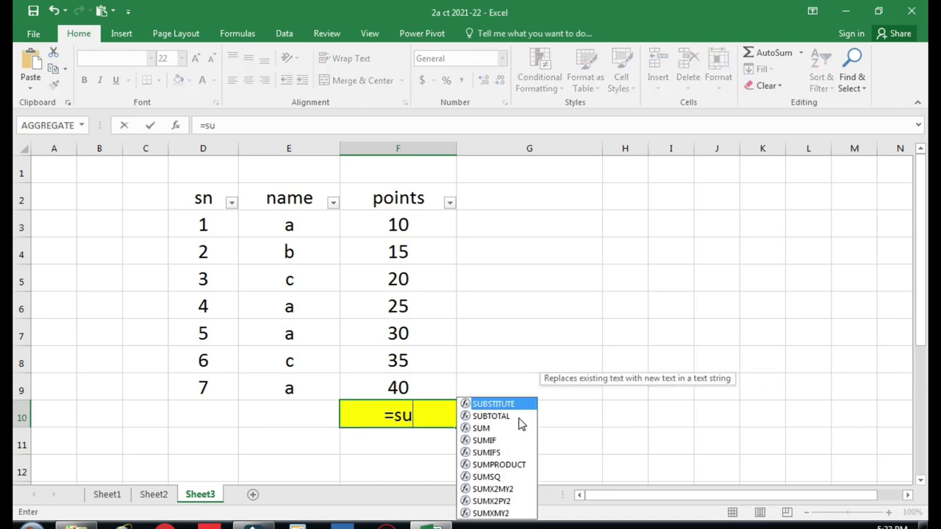
{"action": "type", "text": "b"}
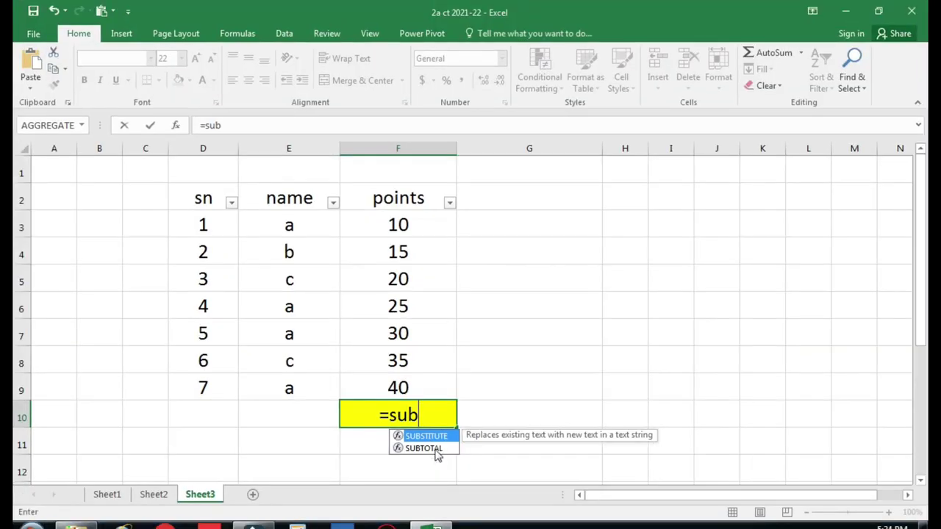
{"action": "double_click", "coordinate": [434, 450]}
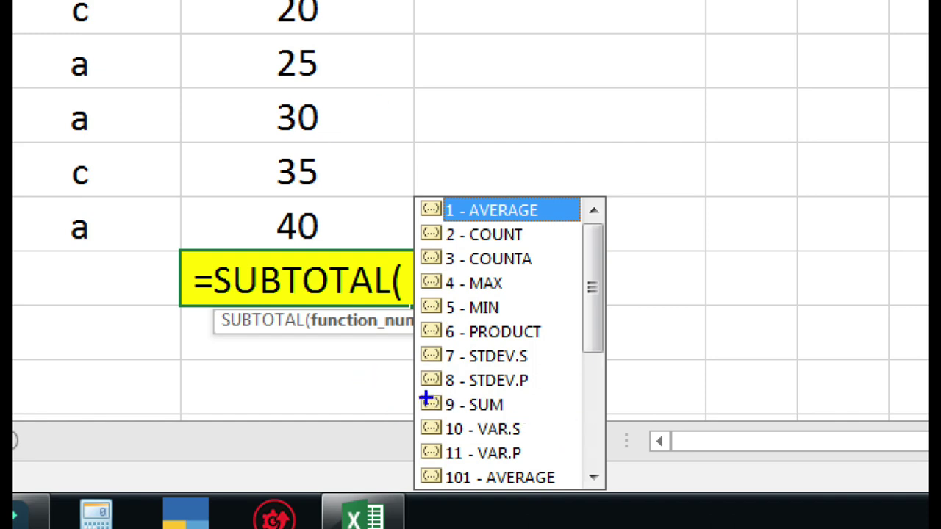
{"action": "left_click_drag", "start_coordinate": [412, 388], "coordinate": [520, 419]}
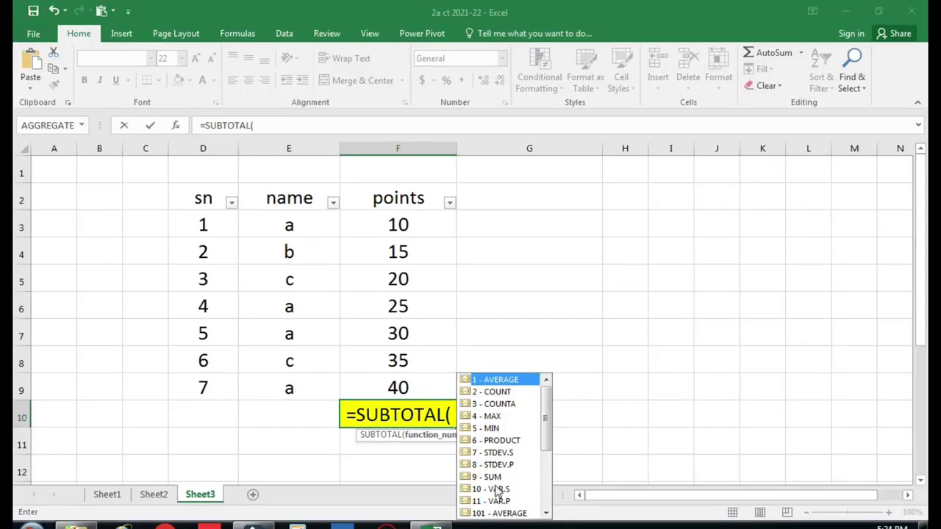
{"action": "double_click", "coordinate": [491, 478]}
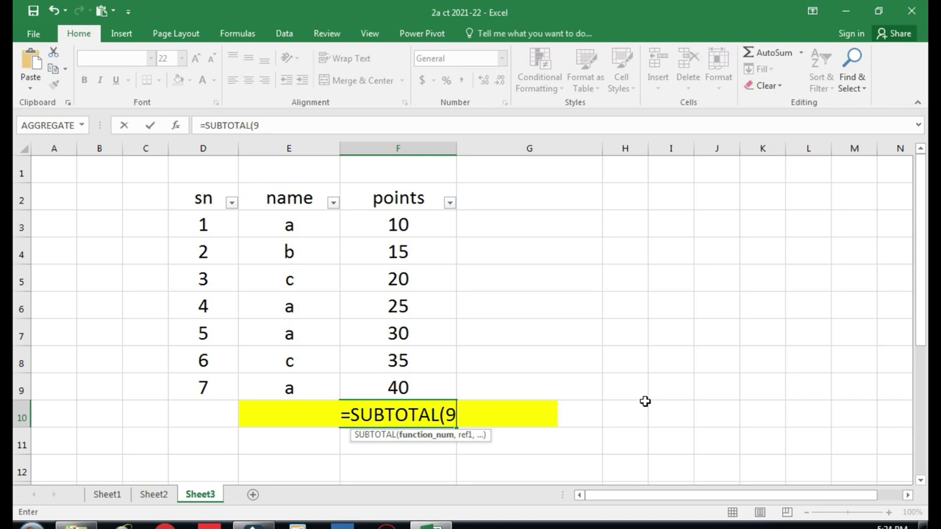
{"action": "type", "text": ","}
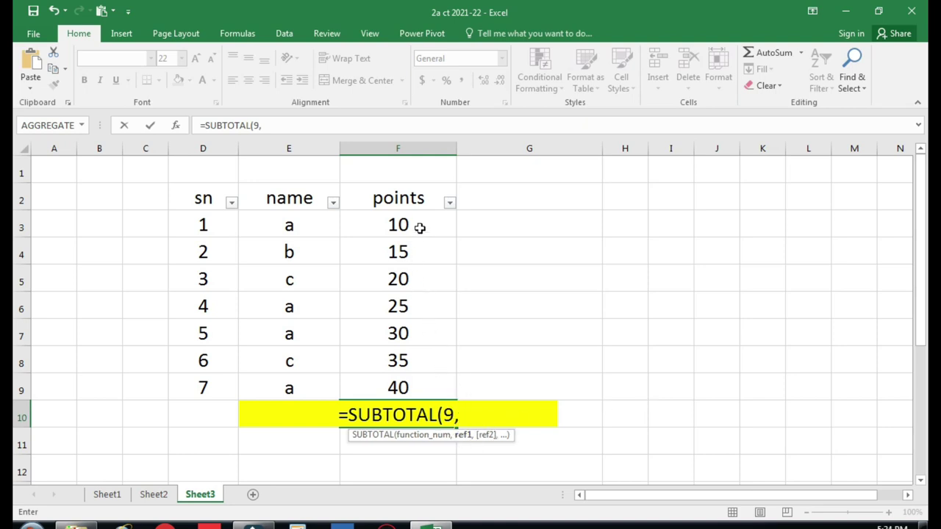
{"action": "left_click_drag", "start_coordinate": [420, 220], "coordinate": [417, 387]}
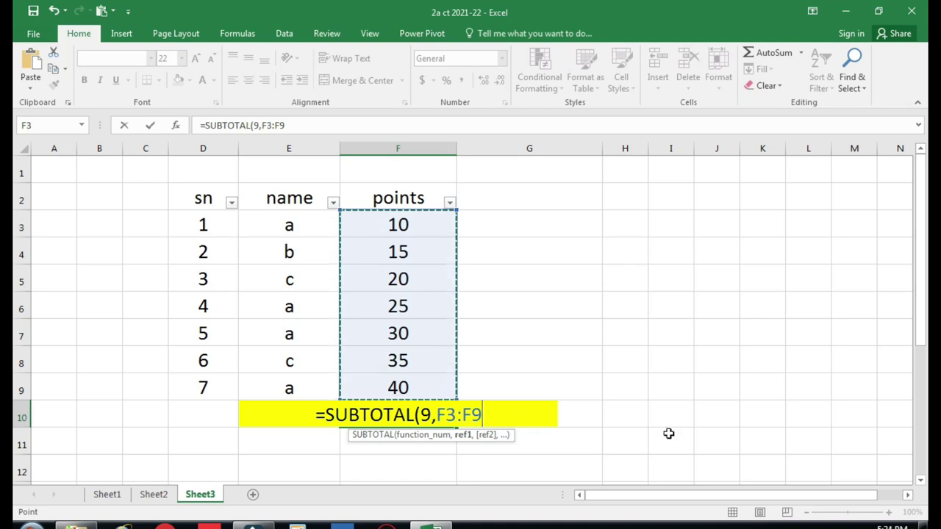
{"action": "type", "text": ")"}
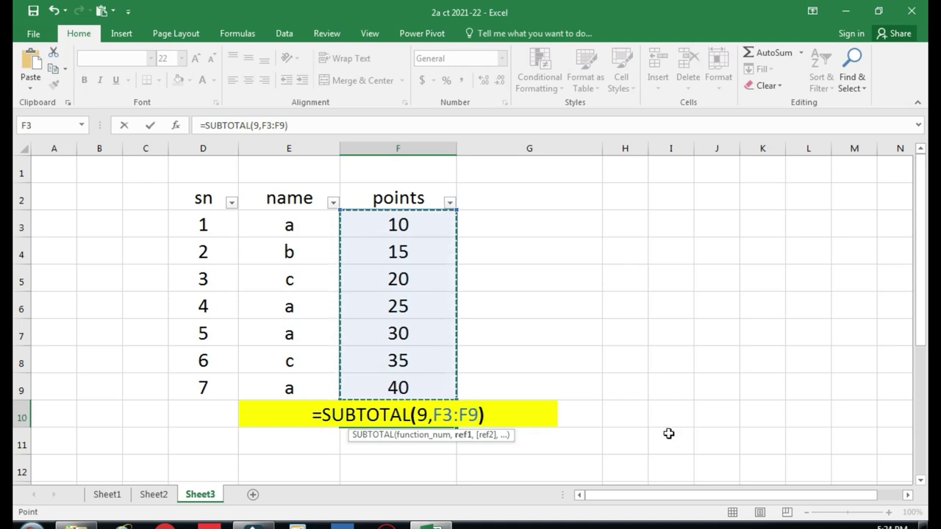
{"action": "key", "text": "Return"}
{"action": "key", "text": "Up"}
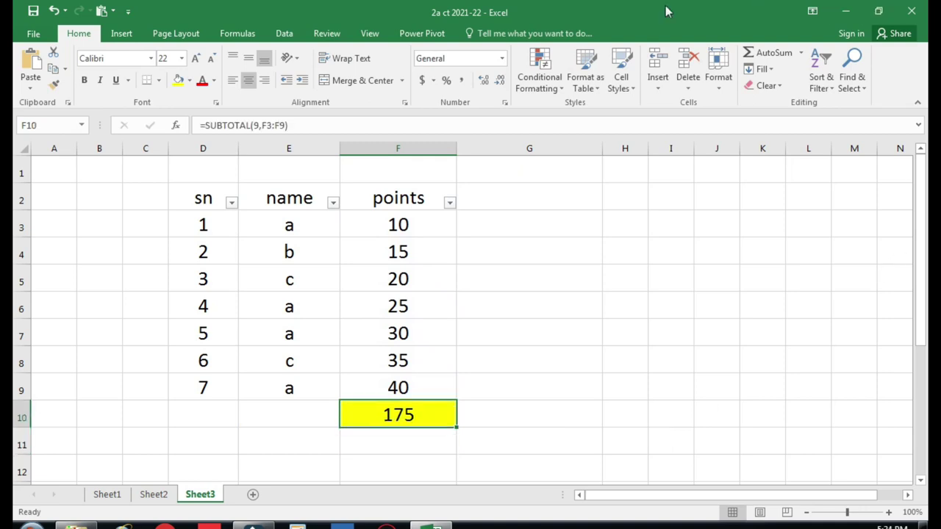
Filter the name column to show only name a
{"action": "left_click", "coordinate": [333, 203]}
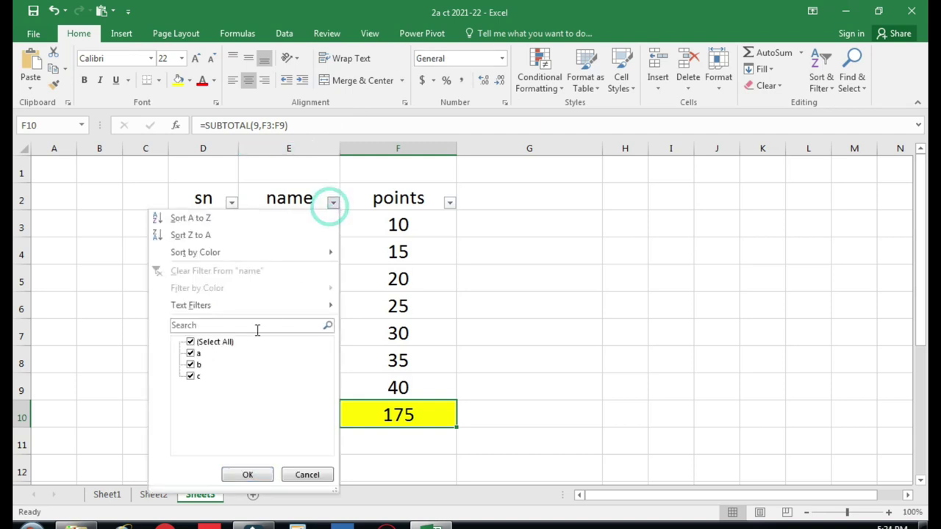
{"action": "left_click", "coordinate": [214, 342]}
{"action": "left_click", "coordinate": [194, 354]}
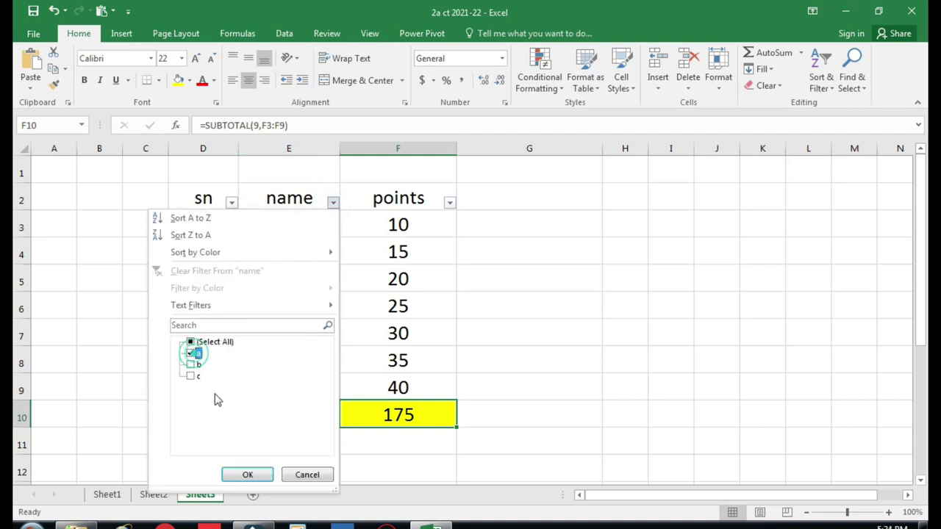
{"action": "left_click", "coordinate": [248, 474]}
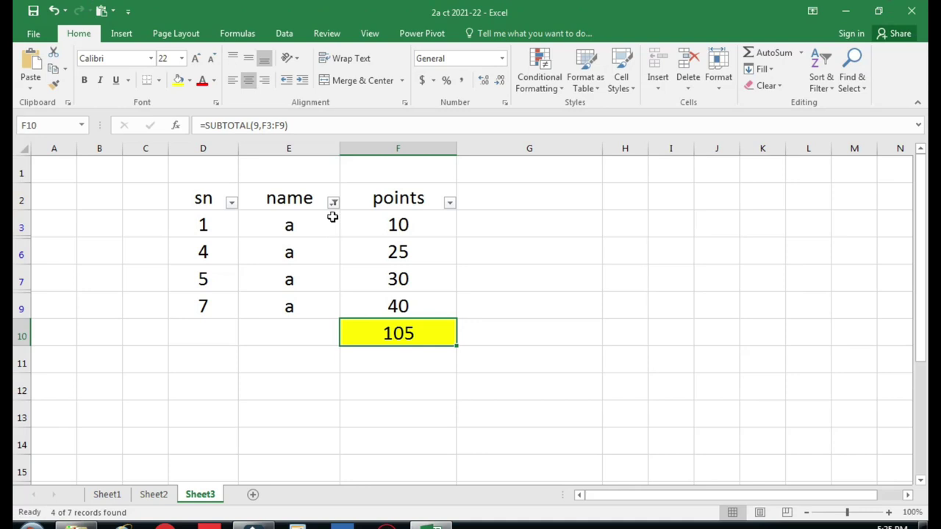
Change the name filter to show only name b
{"action": "left_click", "coordinate": [333, 201]}
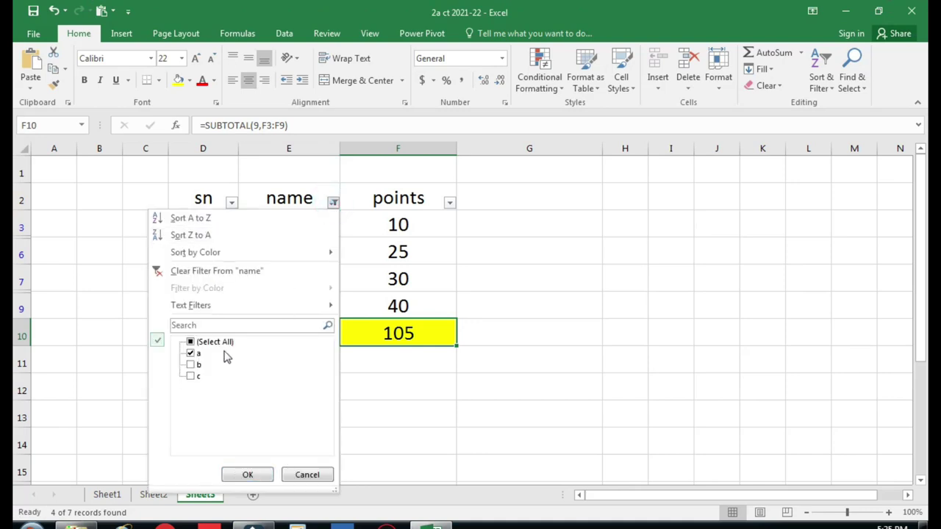
{"action": "left_click", "coordinate": [193, 353]}
{"action": "left_click", "coordinate": [193, 365]}
{"action": "left_click", "coordinate": [246, 476]}
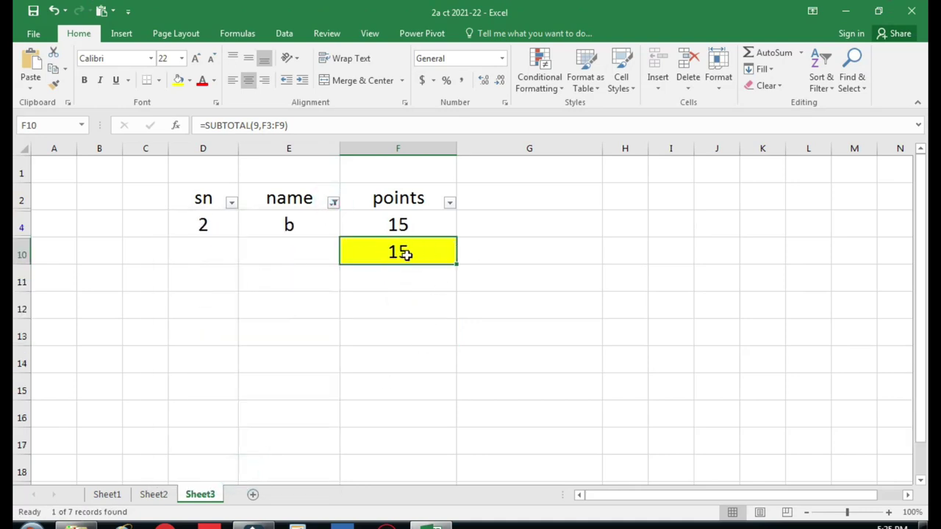
Change the name filter to name c, leaving points 20 and 35 and a subtotal of 55
{"action": "left_click", "coordinate": [334, 203]}
{"action": "left_click", "coordinate": [190, 366]}
{"action": "left_click", "coordinate": [191, 376]}
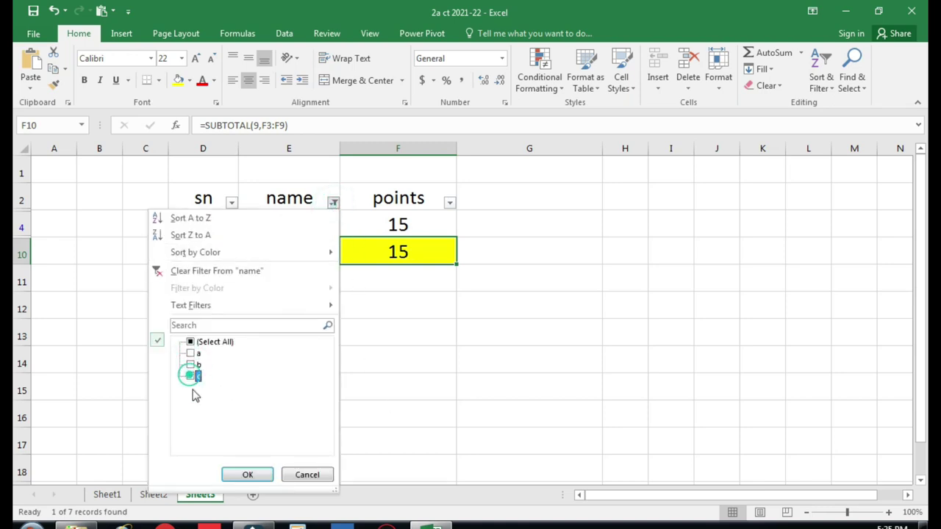
{"action": "left_click", "coordinate": [247, 475]}
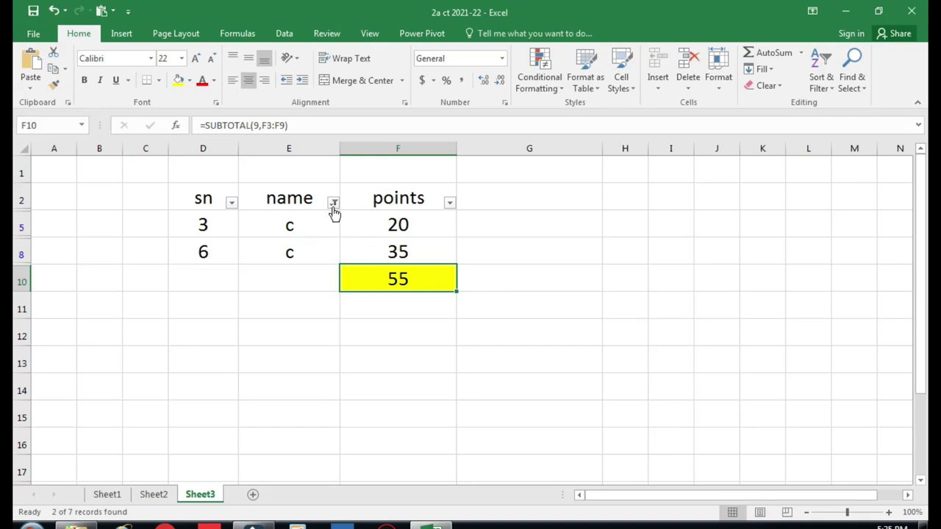
{"action": "mouse_move", "coordinate": [335, 212]}
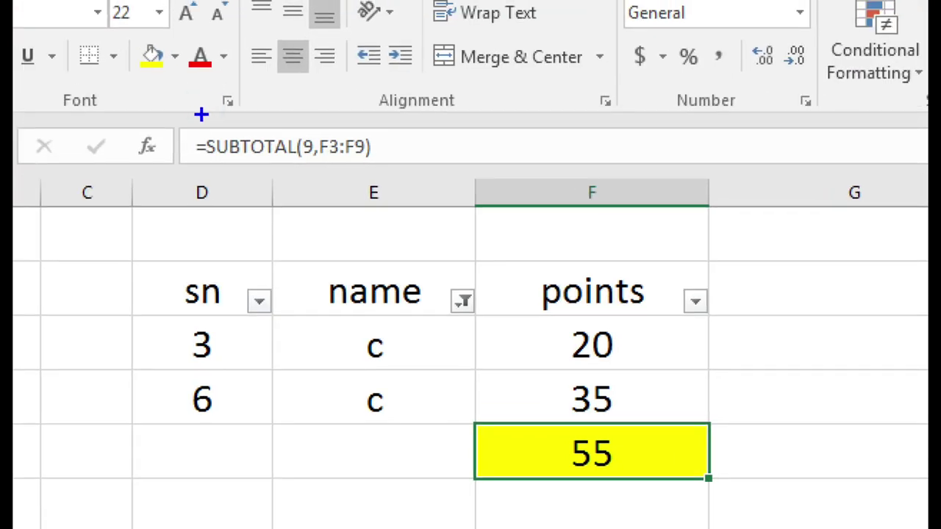
{"action": "left_click_drag", "start_coordinate": [179, 117], "coordinate": [394, 172]}
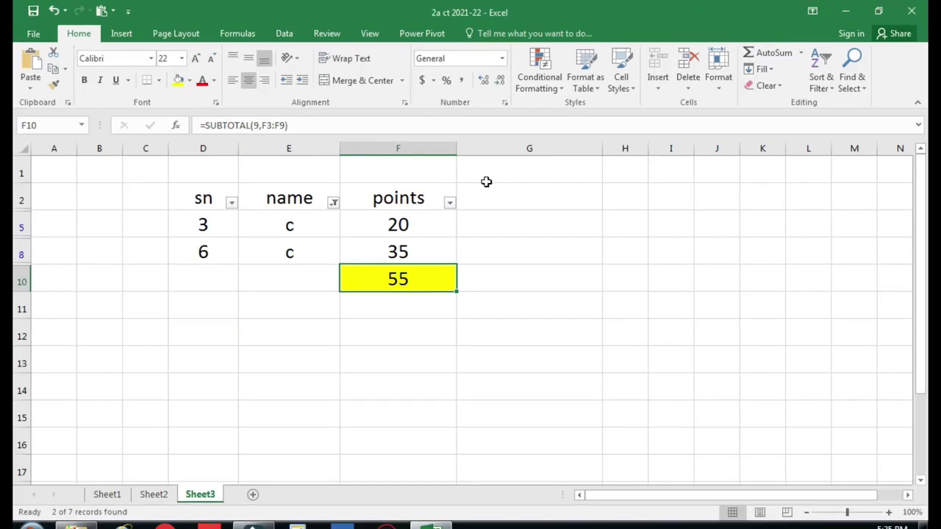
On Sheet1, scroll to the data's end and clear the old Total row E251:P251
{"action": "left_click", "coordinate": [107, 495]}
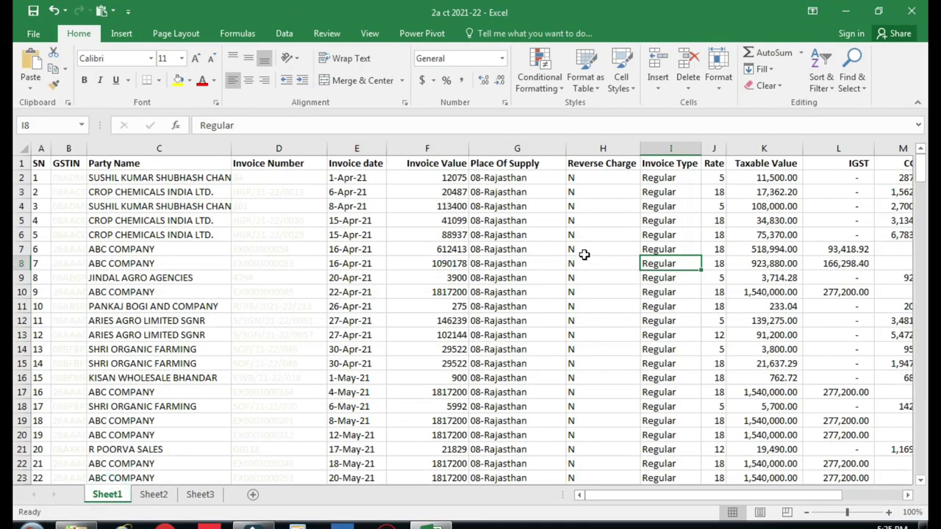
{"action": "left_click", "coordinate": [155, 163]}
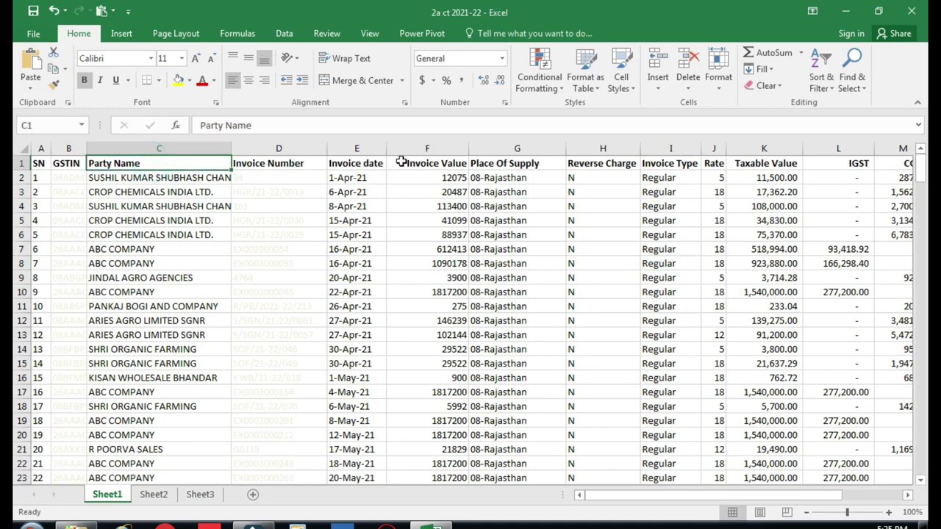
{"action": "left_click_drag", "start_coordinate": [656, 501], "coordinate": [750, 499]}
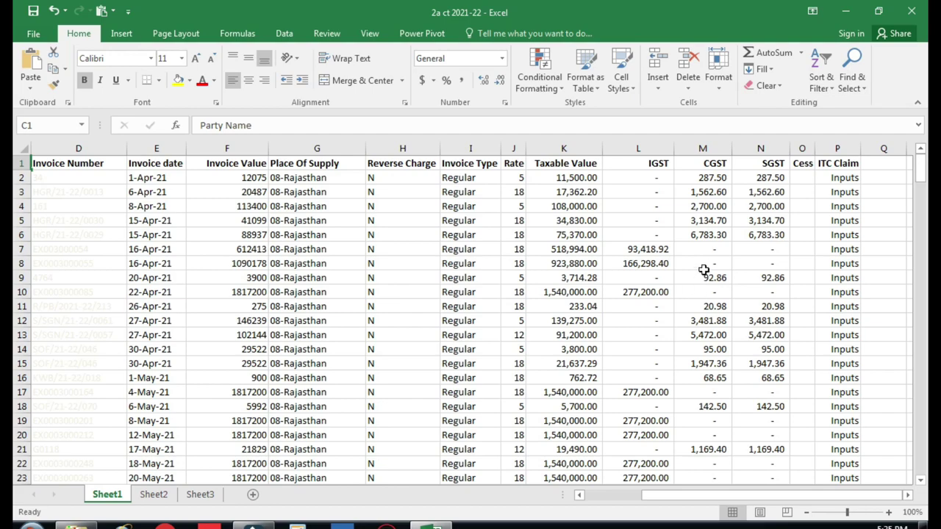
{"action": "scroll", "coordinate": [711, 352], "scroll_direction": "down", "scroll_amount": 13}
{"action": "scroll", "coordinate": [711, 362], "scroll_direction": "down", "scroll_amount": 7}
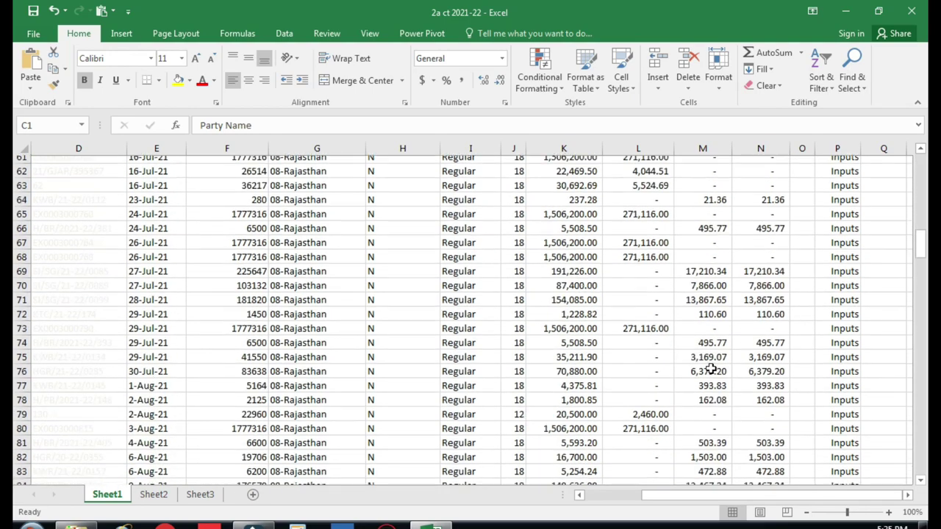
{"action": "scroll", "coordinate": [710, 404], "scroll_direction": "down", "scroll_amount": 16}
{"action": "scroll", "coordinate": [707, 441], "scroll_direction": "down", "scroll_amount": 18}
{"action": "scroll", "coordinate": [707, 446], "scroll_direction": "down", "scroll_amount": 6}
{"action": "scroll", "coordinate": [707, 447], "scroll_direction": "down", "scroll_amount": 12}
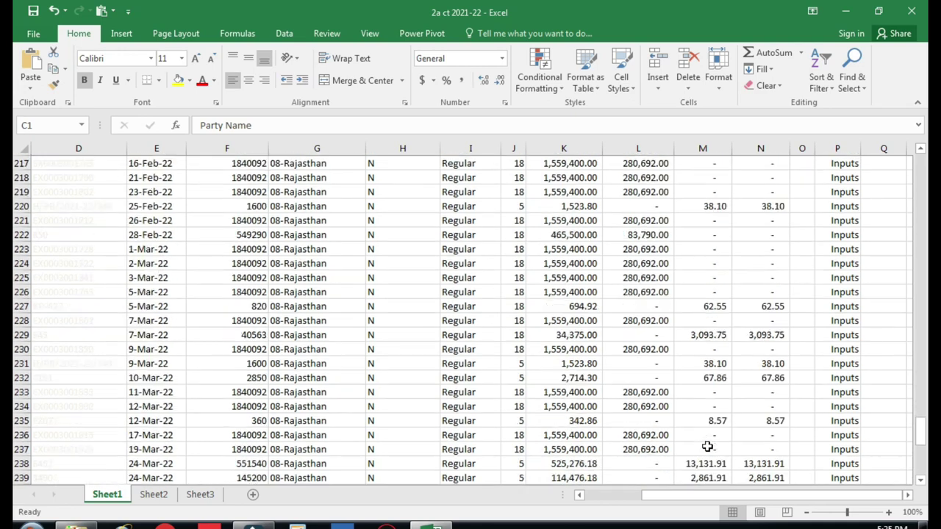
{"action": "scroll", "coordinate": [708, 444], "scroll_direction": "down", "scroll_amount": 8}
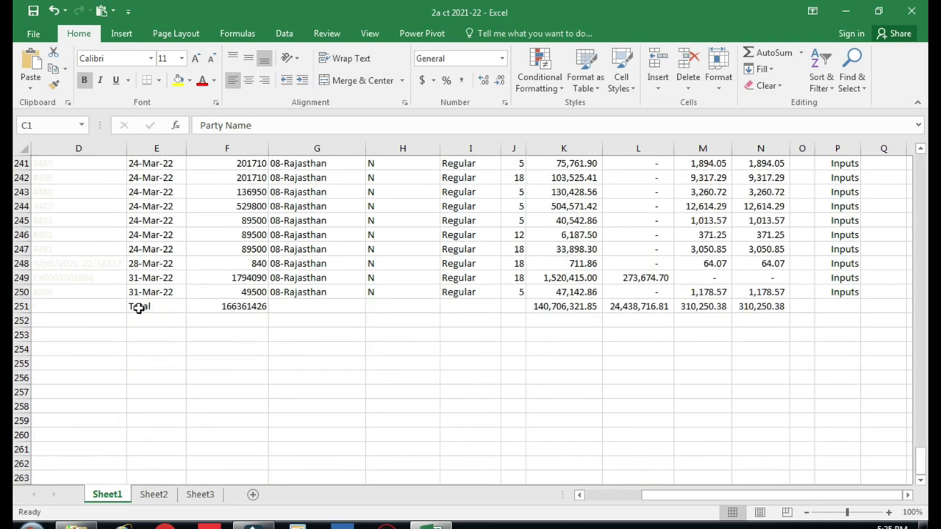
{"action": "left_click_drag", "start_coordinate": [138, 306], "coordinate": [864, 309]}
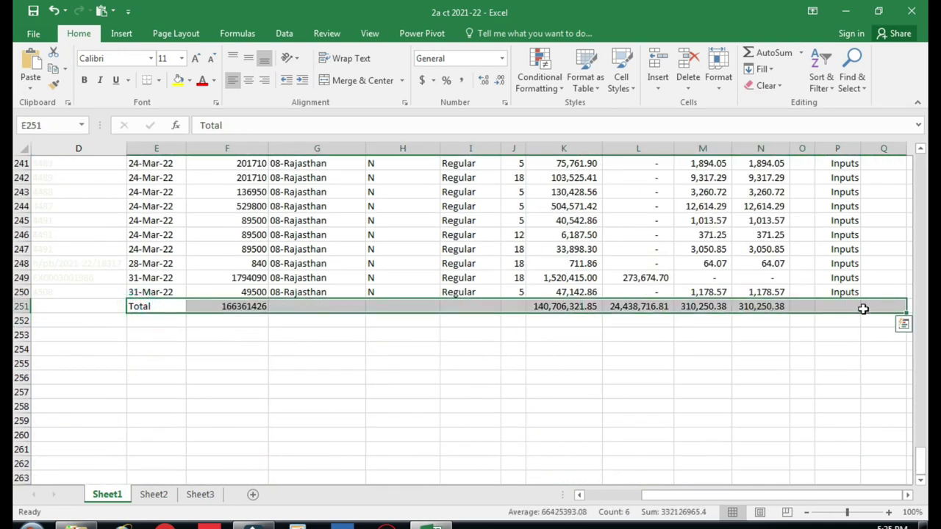
{"action": "key", "text": "Delete"}
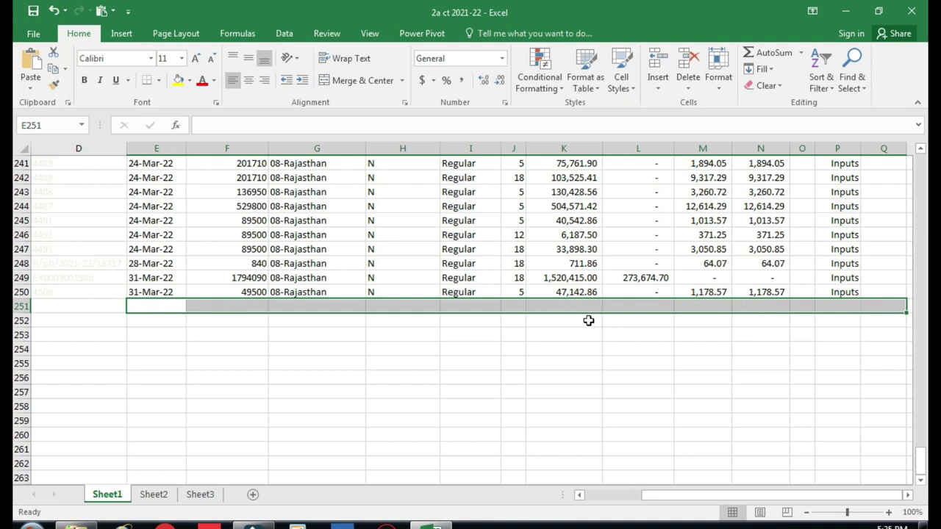
Move to cell L252 below the IGST column for the new total
{"action": "left_click", "coordinate": [589, 322]}
{"action": "left_click", "coordinate": [553, 305]}
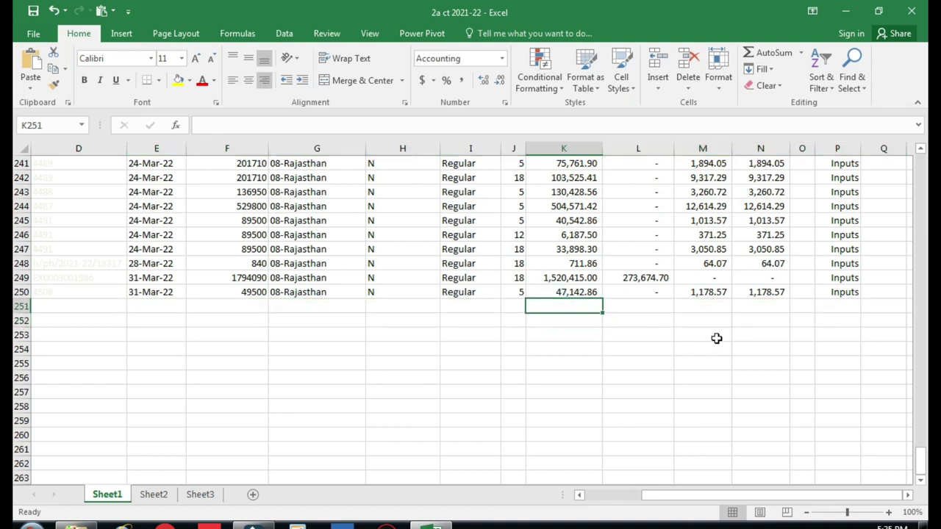
{"action": "key", "text": "Down"}
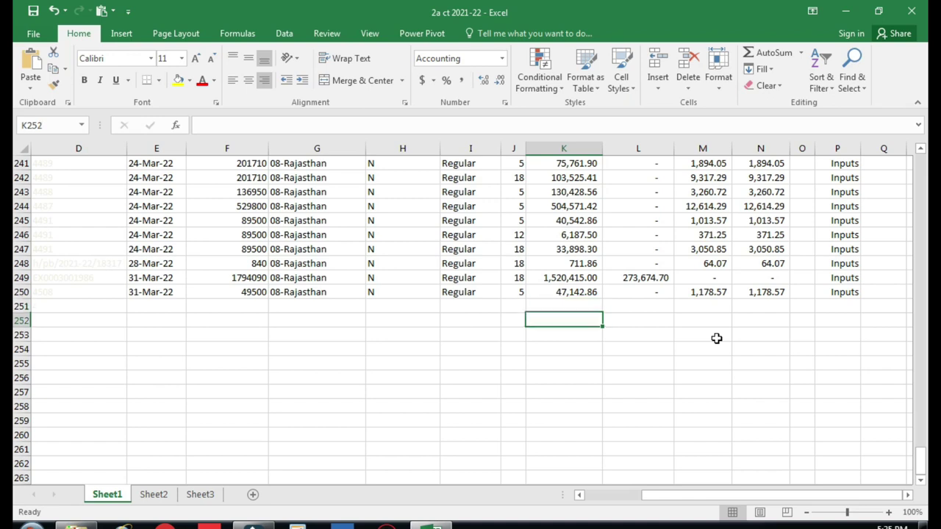
{"action": "key", "text": "Down"}
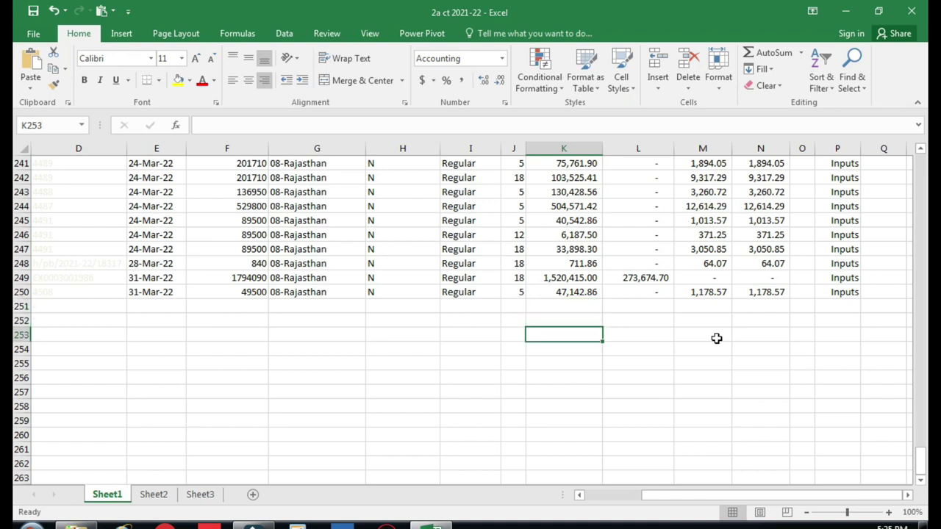
{"action": "key", "text": "Up"}
{"action": "key", "text": "Up"}
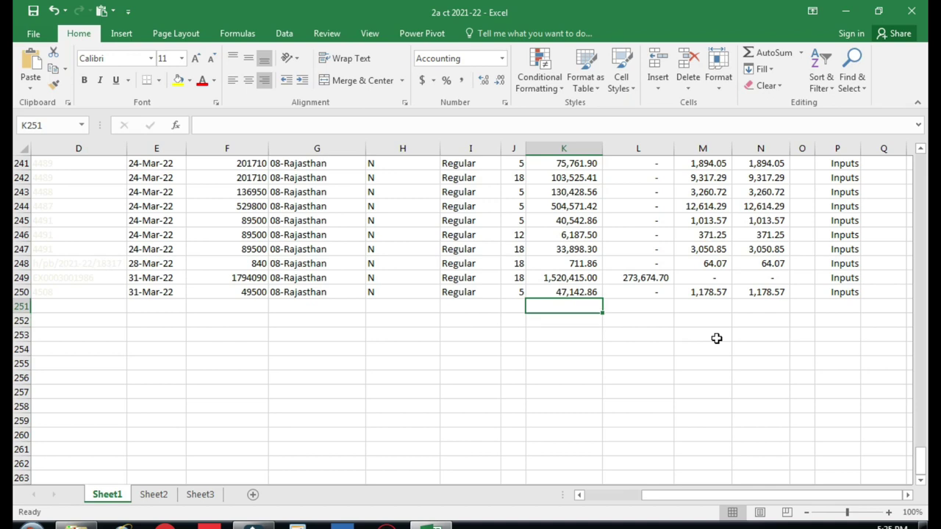
{"action": "key", "text": "Right"}
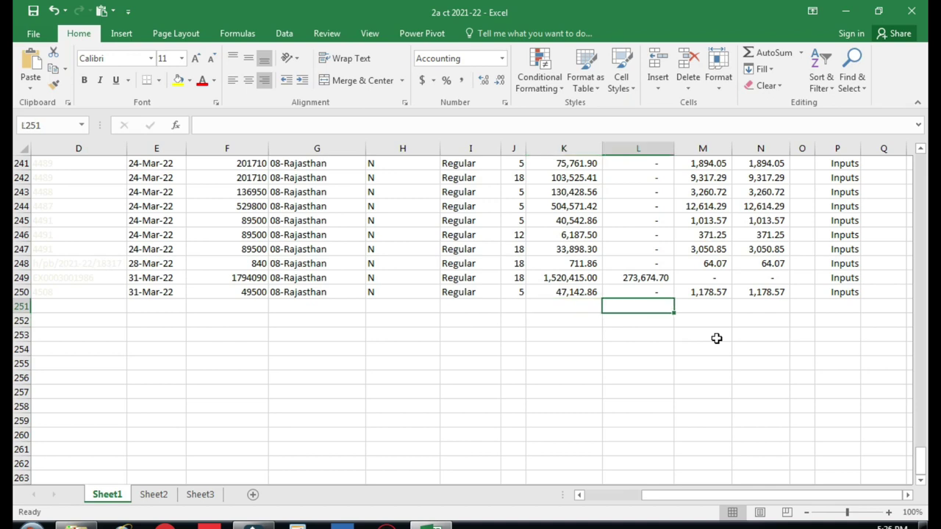
{"action": "key", "text": "Down"}
Enter =SUBTOTAL(9,L2:L251) in L252 for the IGST total of 24,438,716.81
{"action": "type", "text": "="}
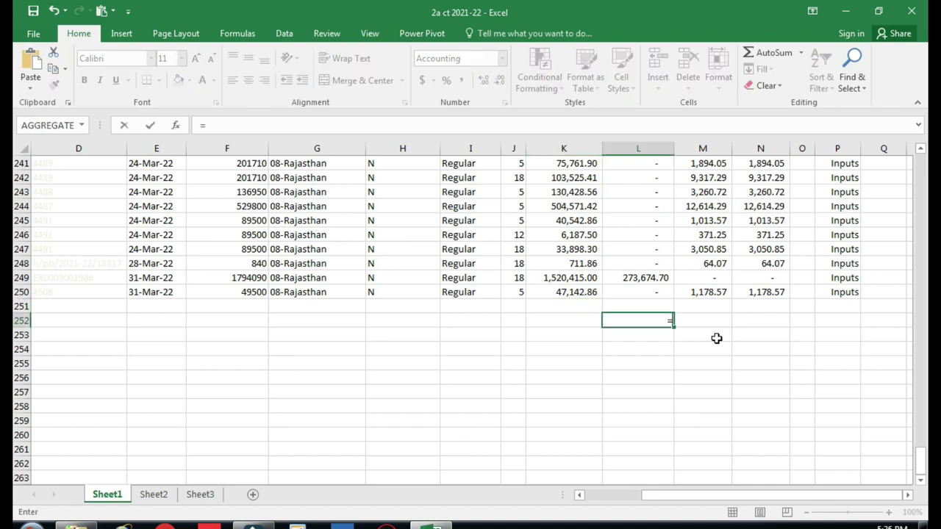
{"action": "type", "text": "sub"}
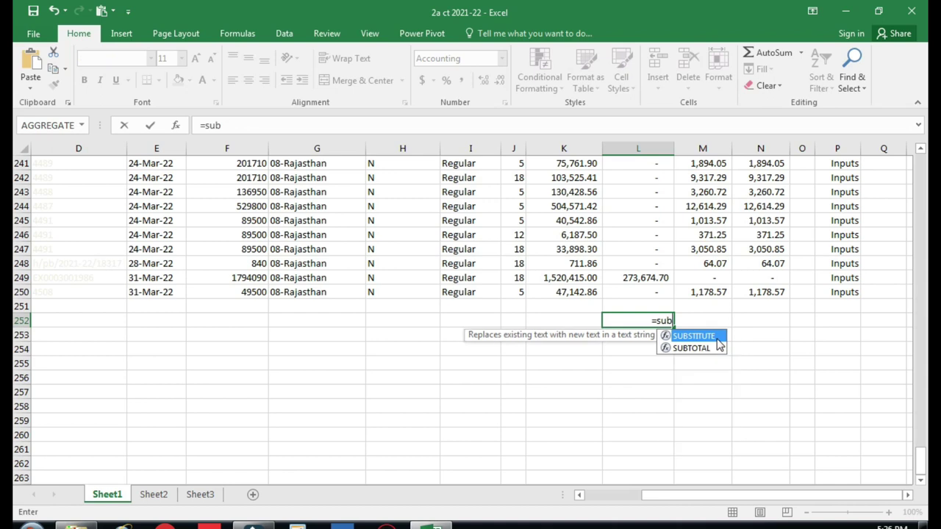
{"action": "double_click", "coordinate": [706, 348]}
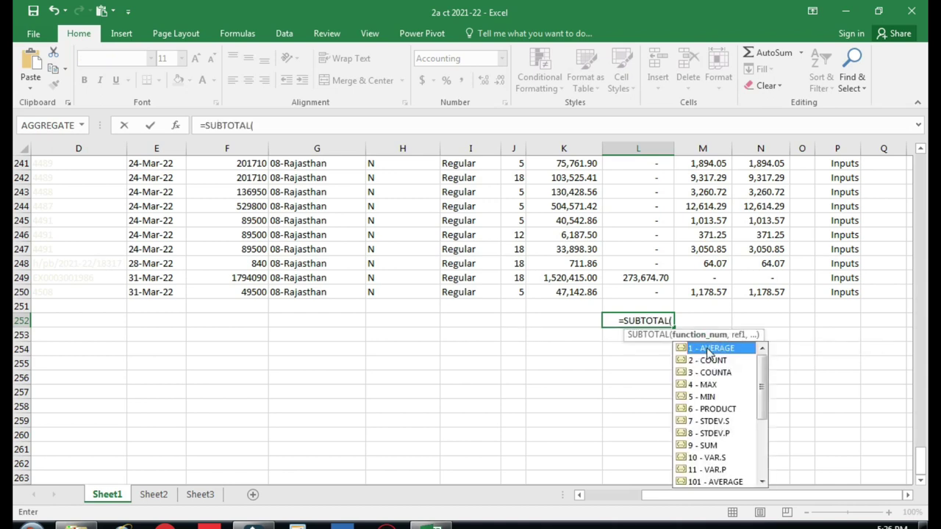
{"action": "double_click", "coordinate": [708, 446]}
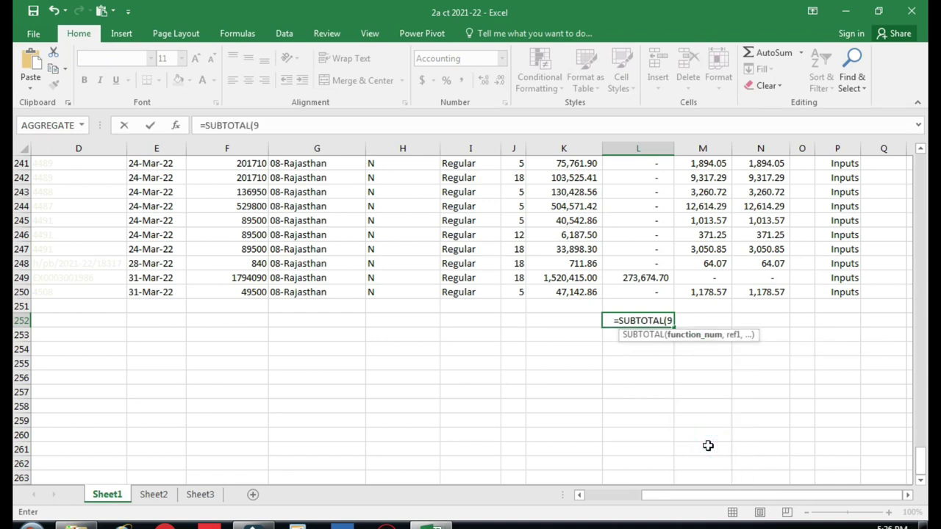
{"action": "type", "text": ","}
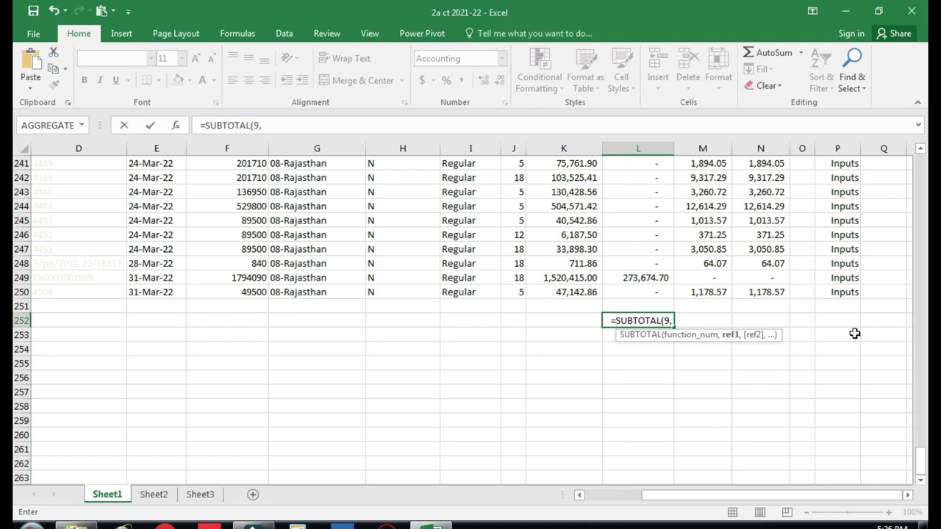
{"action": "type", "text": "l251"}
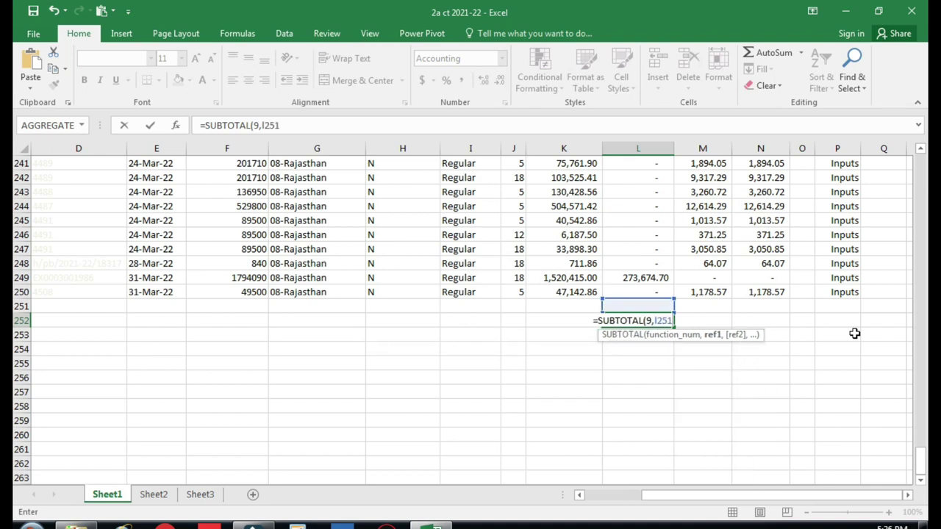
{"action": "type", "text": ":"}
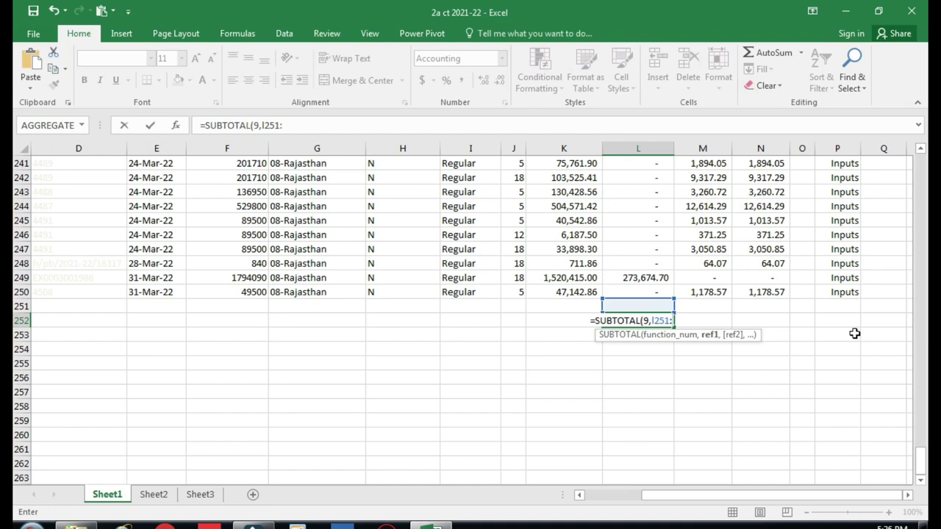
{"action": "type", "text": "l2"}
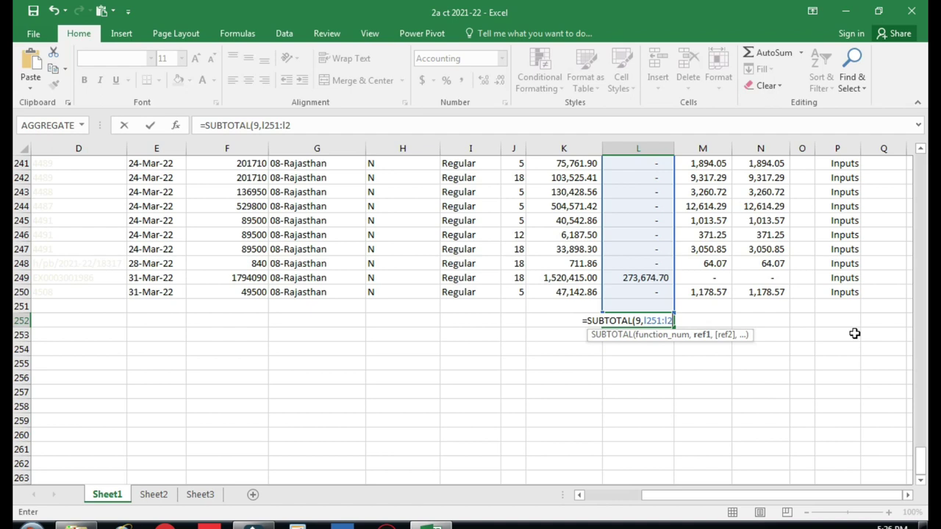
{"action": "type", "text": ")"}
{"action": "key", "text": "Return"}
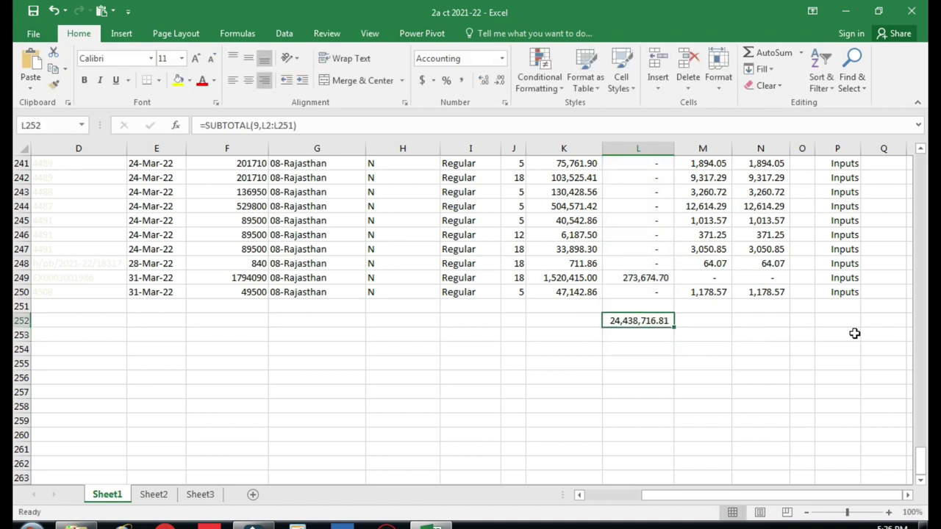
Copy the subtotal formula to M252:N252 and autofit column N
{"action": "key", "text": "ctrl+c"}
{"action": "key", "text": "Right"}
{"action": "key", "text": "shift+Right"}
{"action": "key", "text": "Return"}
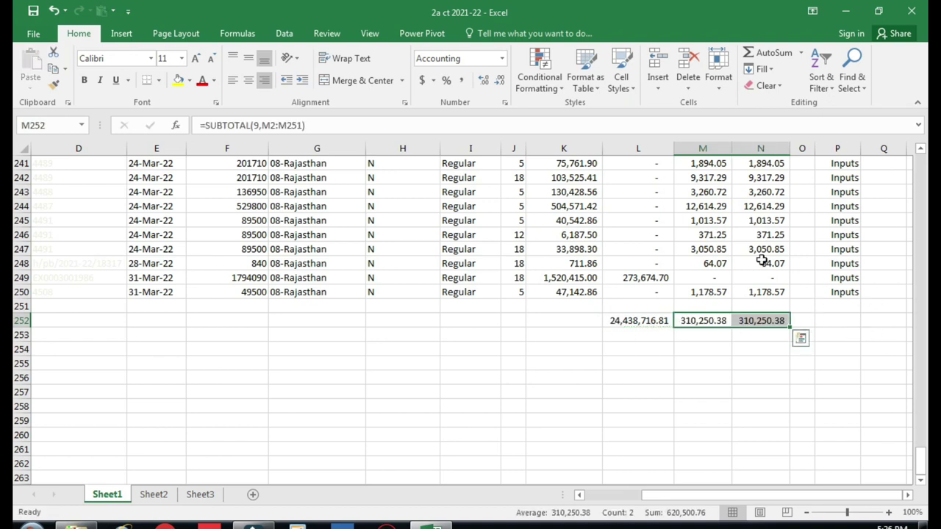
{"action": "double_click", "coordinate": [790, 148]}
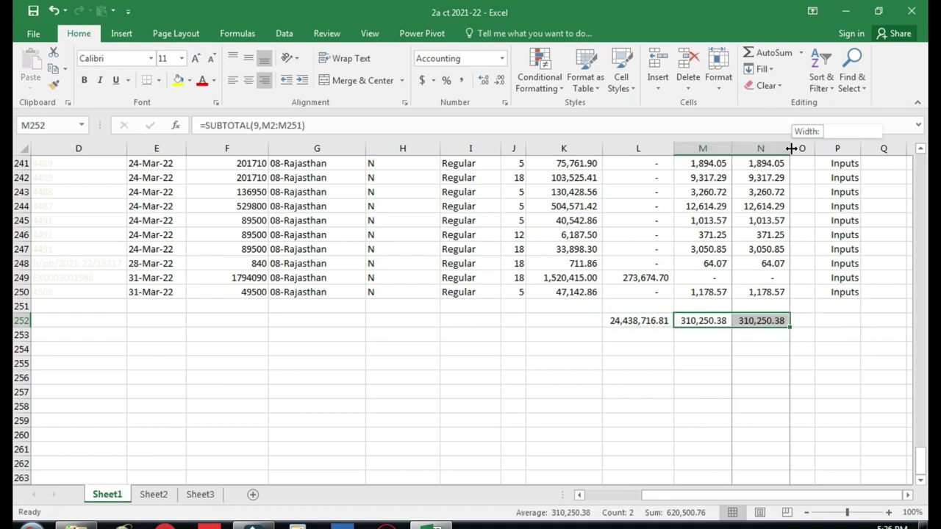
Fill the three totals L252:N252 yellow
{"action": "left_click", "coordinate": [639, 362]}
{"action": "left_click_drag", "start_coordinate": [632, 321], "coordinate": [761, 321]}
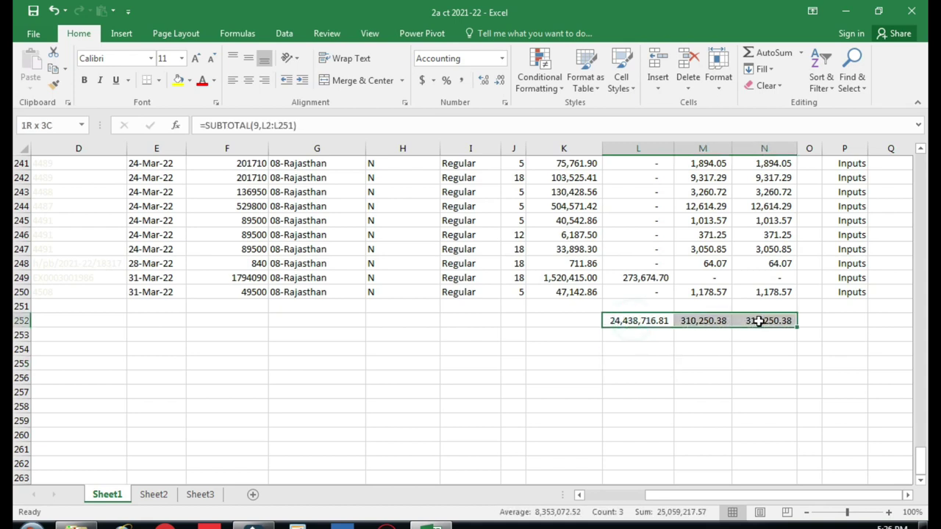
{"action": "left_click", "coordinate": [178, 80]}
{"action": "left_click", "coordinate": [681, 386]}
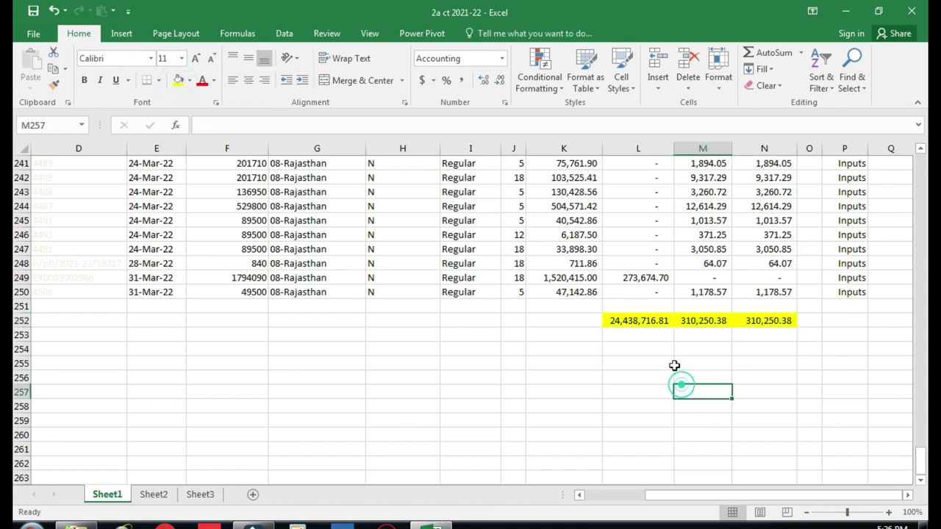
{"action": "left_click", "coordinate": [658, 323]}
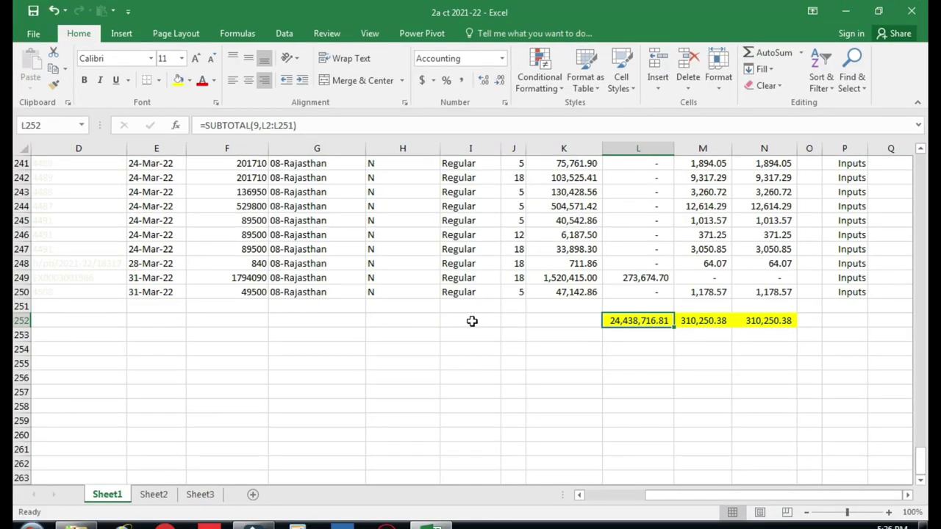
{"action": "left_click", "coordinate": [395, 317]}
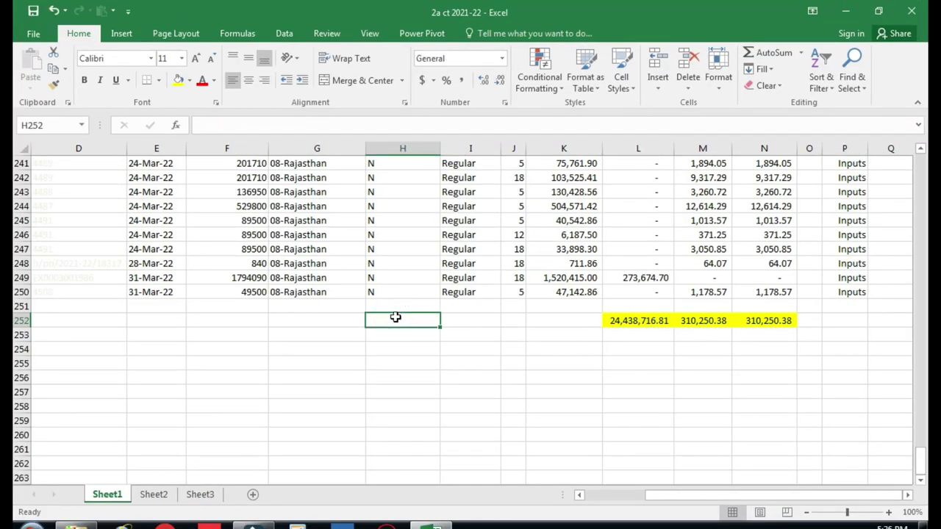
Turn on filtering for the Sheet1 header row
{"action": "key", "text": "Left"}
{"action": "key", "text": "Left"}
{"action": "key", "text": "Left"}
{"action": "key", "text": "Left"}
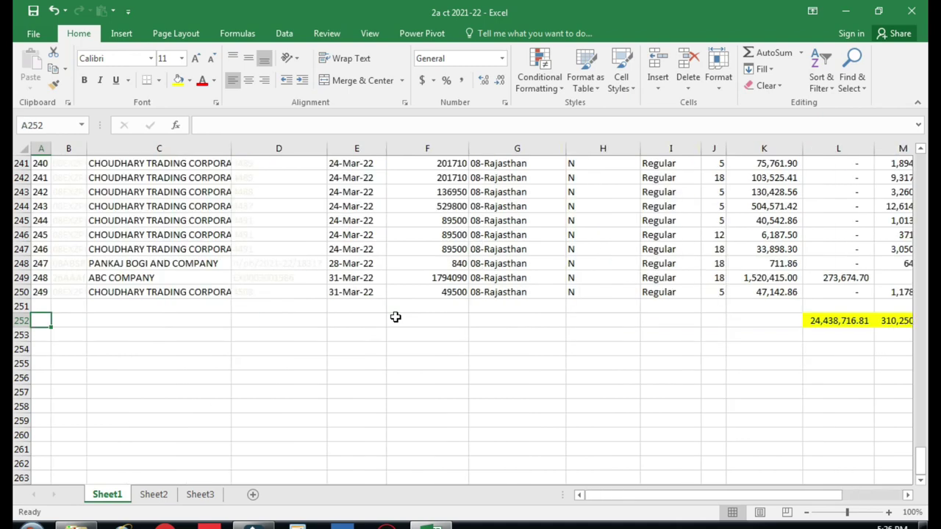
{"action": "key", "text": "ctrl+Home"}
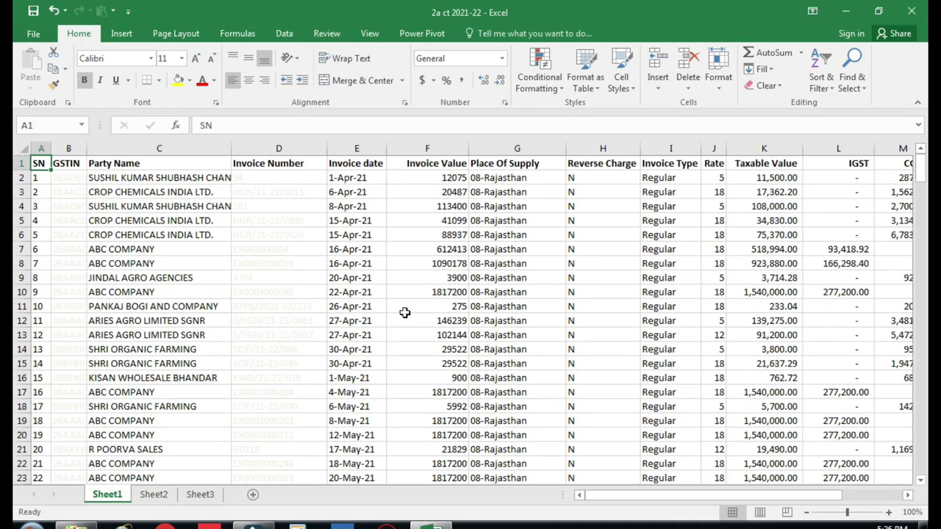
{"action": "left_click", "coordinate": [159, 164]}
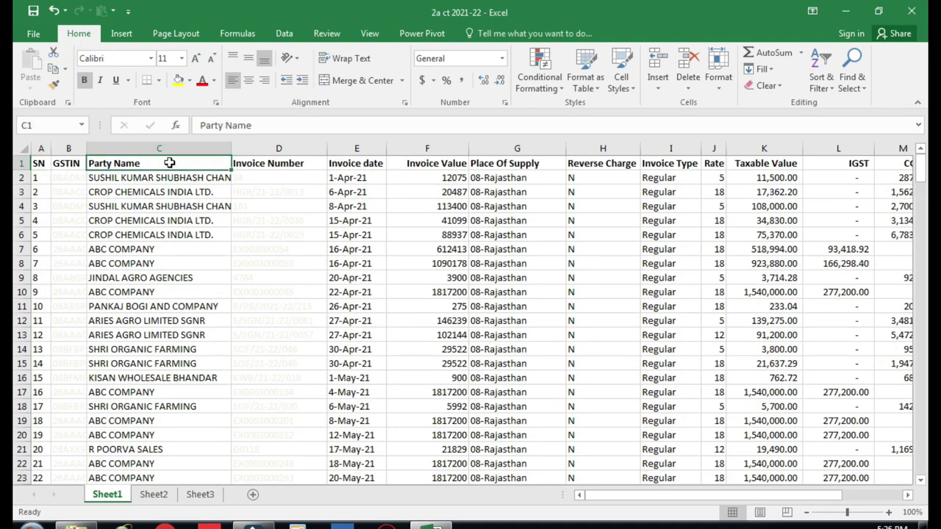
{"action": "left_click", "coordinate": [834, 87]}
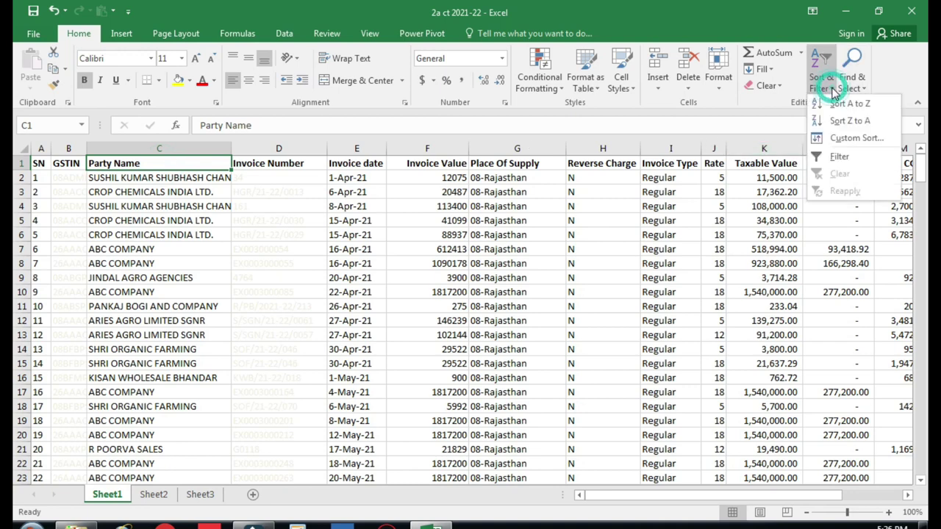
{"action": "left_click", "coordinate": [844, 161]}
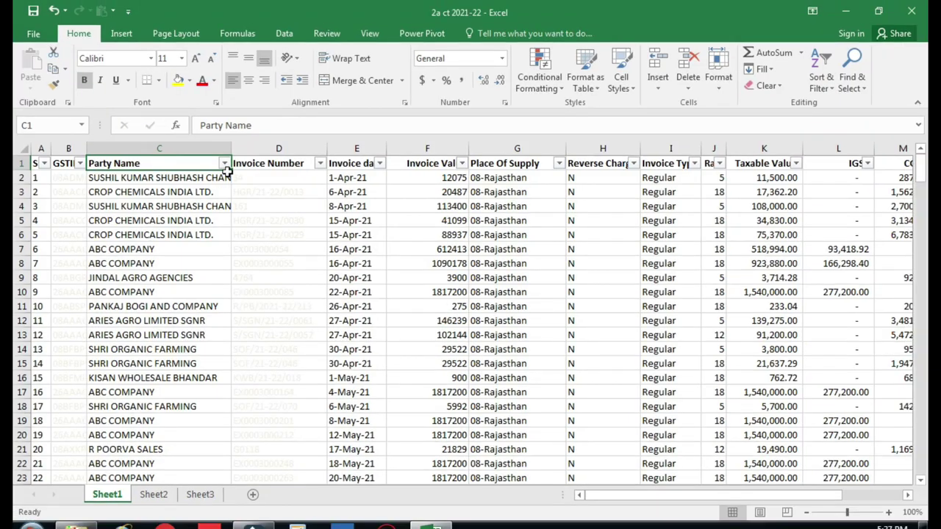
Filter Party Name to CROP CHEMICALS INDIA LTD. only, leaving 28 rows
{"action": "left_click", "coordinate": [224, 163]}
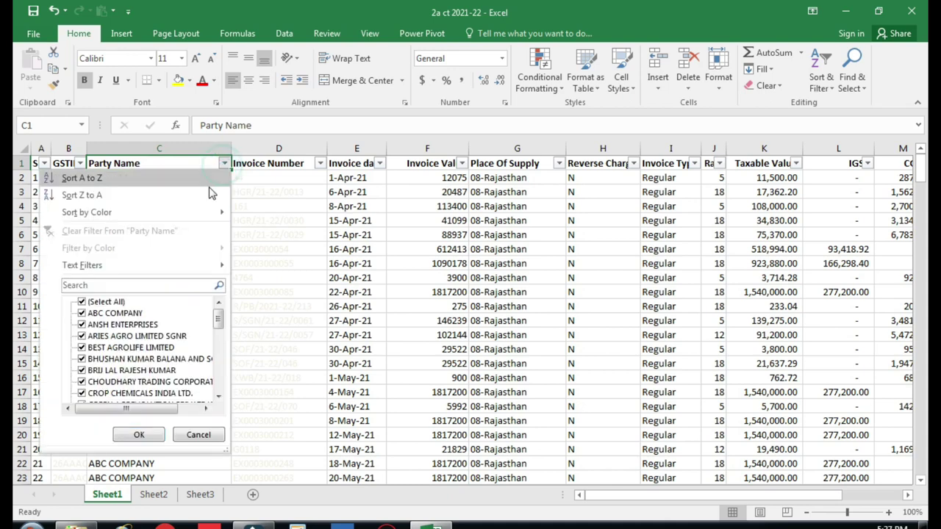
{"action": "left_click", "coordinate": [81, 302]}
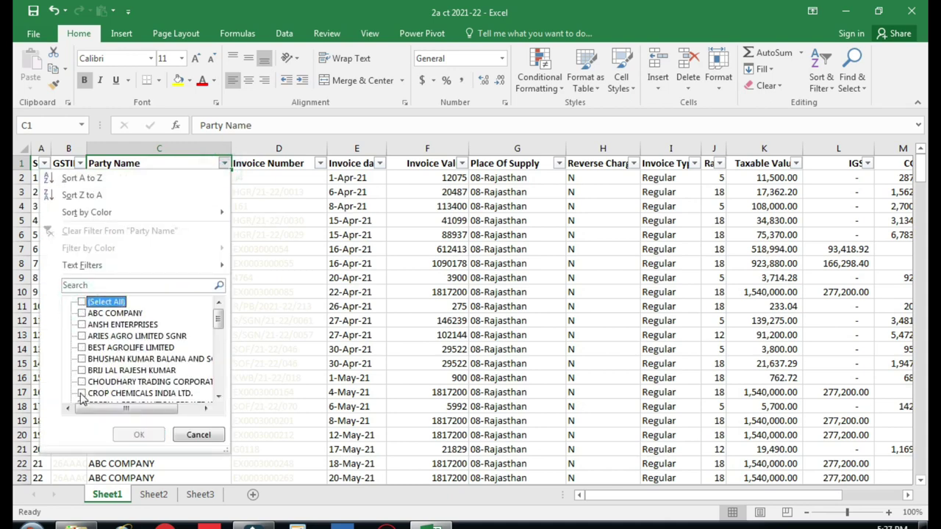
{"action": "left_click", "coordinate": [82, 394]}
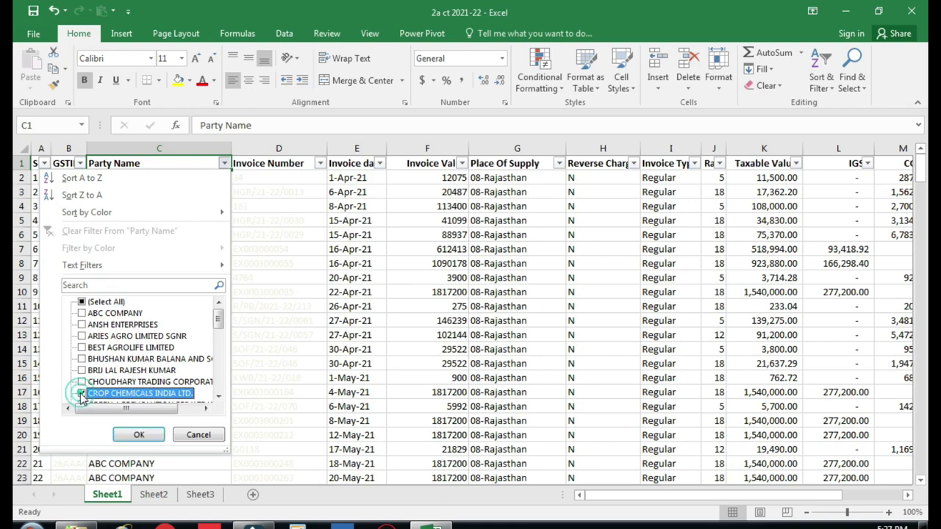
{"action": "left_click", "coordinate": [136, 435]}
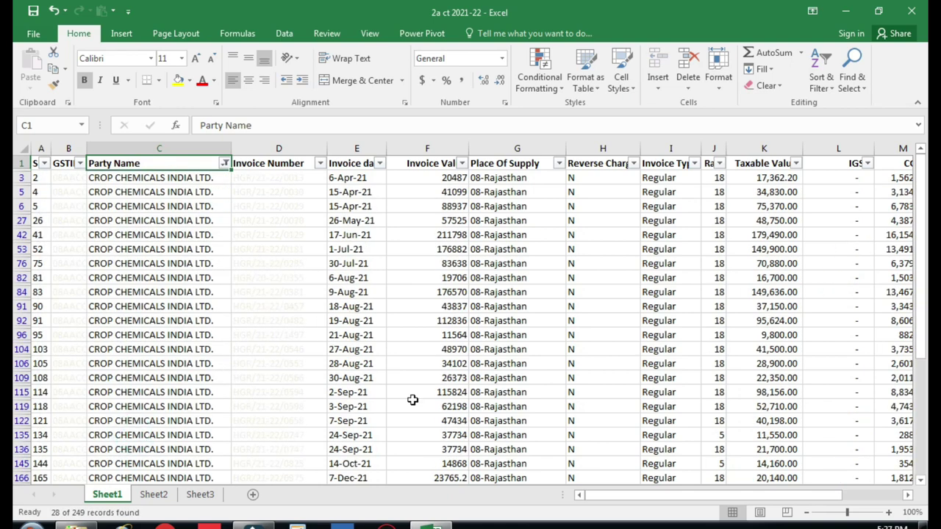
{"action": "left_click", "coordinate": [575, 349]}
Check the recalculated CGST subtotal of 120,508.10 in M252, then return to column A
{"action": "key", "text": "Up"}
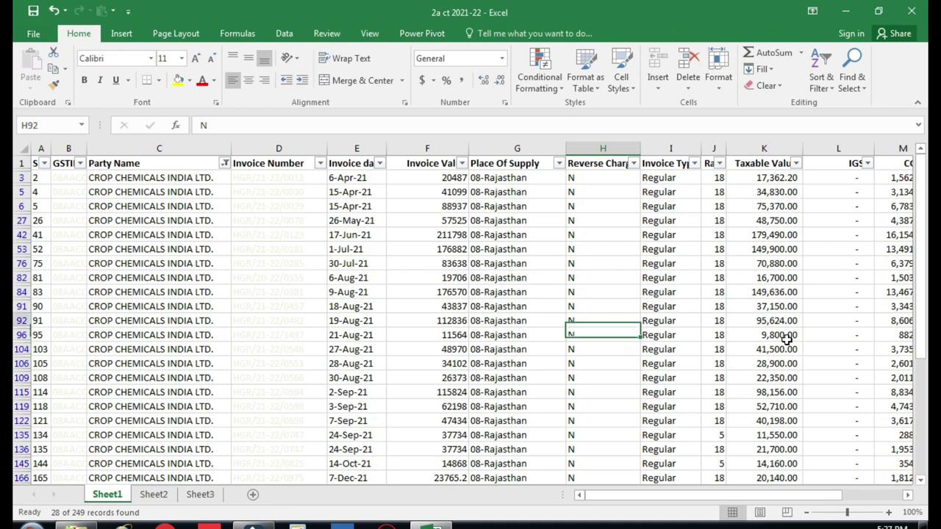
{"action": "key", "text": "Up"}
{"action": "key", "text": "Up"}
{"action": "key", "text": "Left"}
{"action": "key", "text": "Left"}
{"action": "key", "text": "Left"}
{"action": "key", "text": "Left"}
{"action": "key", "text": "Left"}
{"action": "key", "text": "Left"}
{"action": "key", "text": "Right"}
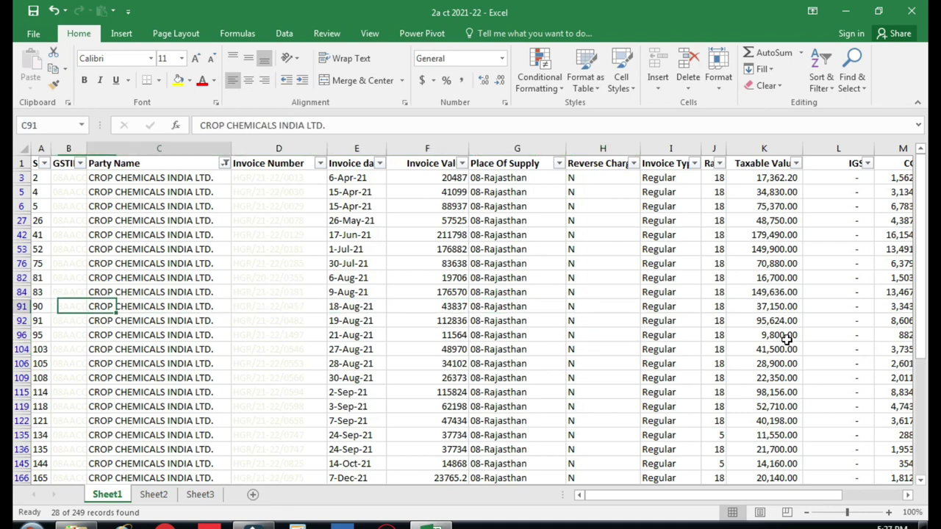
{"action": "key", "text": "Down"}
{"action": "key", "text": "Down"}
{"action": "key", "text": "Down"}
{"action": "key", "text": "Down"}
{"action": "key", "text": "Down"}
{"action": "key", "text": "Down"}
{"action": "key", "text": "Down"}
{"action": "key", "text": "Down"}
{"action": "key", "text": "Down"}
{"action": "key", "text": "Down"}
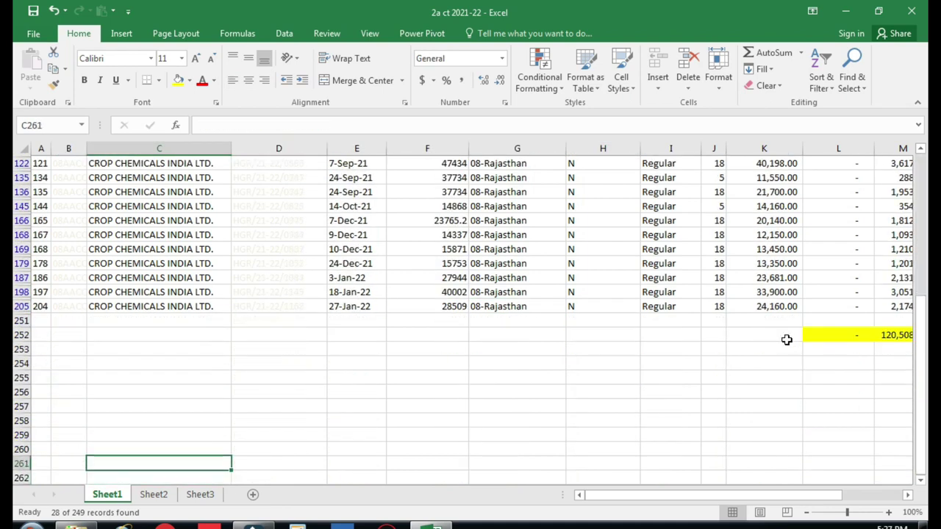
{"action": "key", "text": "Up"}
{"action": "key", "text": "Up"}
{"action": "key", "text": "Up"}
{"action": "key", "text": "Up"}
{"action": "key", "text": "Up"}
{"action": "key", "text": "Up"}
{"action": "key", "text": "Right"}
{"action": "key", "text": "Right"}
{"action": "key", "text": "Right"}
{"action": "key", "text": "Right"}
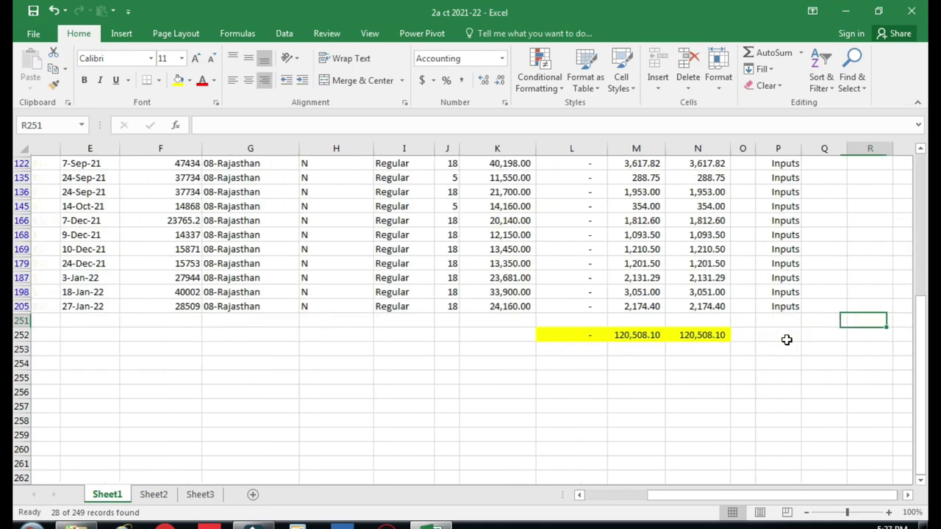
{"action": "key", "text": "Down"}
{"action": "key", "text": "Left"}
{"action": "key", "text": "Left"}
{"action": "key", "text": "Left"}
{"action": "key", "text": "Left"}
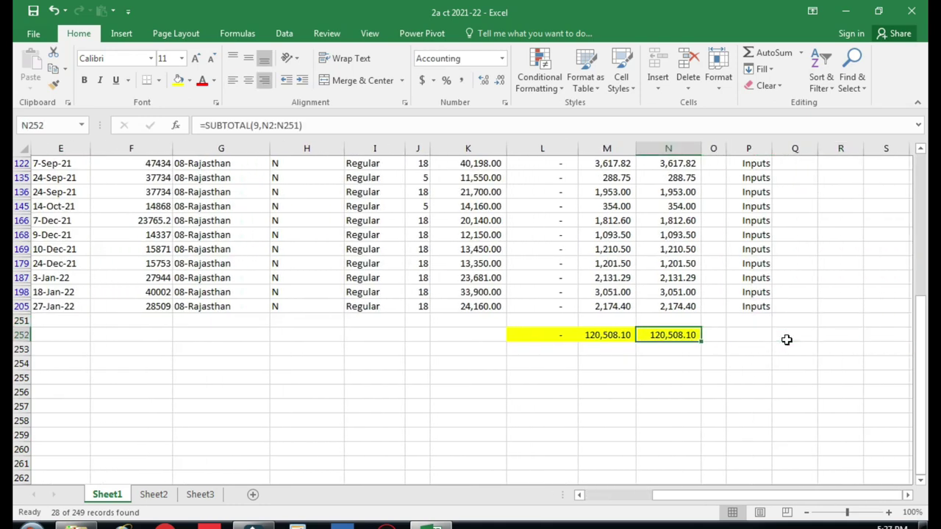
{"action": "key", "text": "Left"}
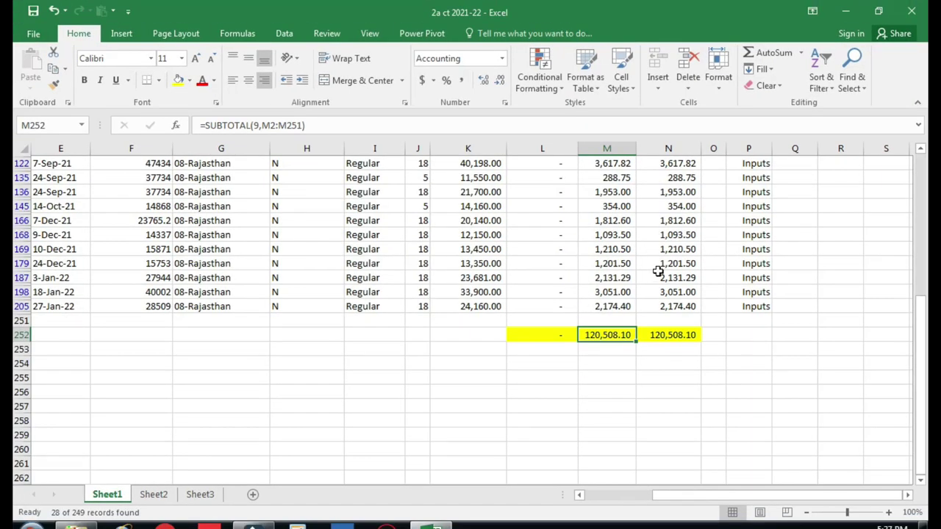
{"action": "key", "text": "Left"}
{"action": "key", "text": "Home"}
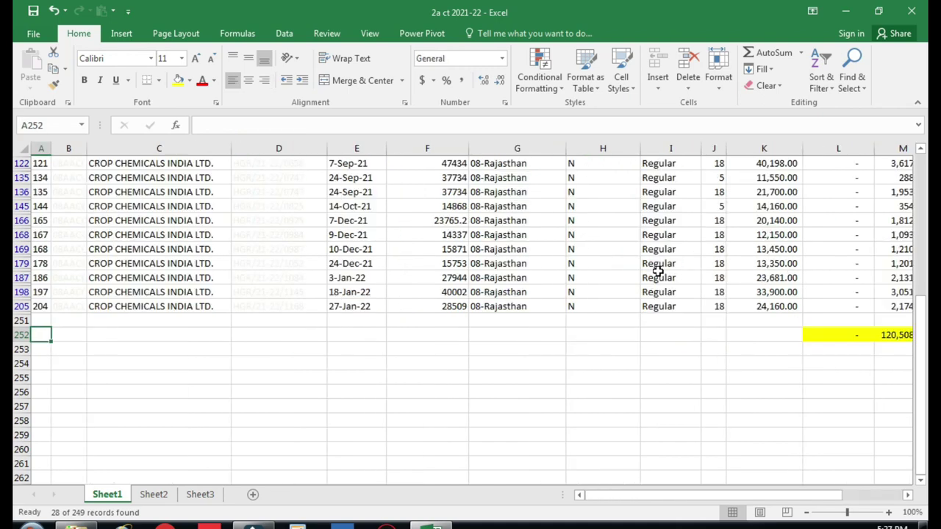
{"action": "key", "text": "Up"}
{"action": "key", "text": "Up"}
{"action": "key", "text": "Up"}
{"action": "key", "text": "Up"}
{"action": "key", "text": "Up"}
{"action": "key", "text": "Up"}
{"action": "key", "text": "Up"}
{"action": "key", "text": "Up"}
{"action": "key", "text": "Up"}
{"action": "key", "text": "Up"}
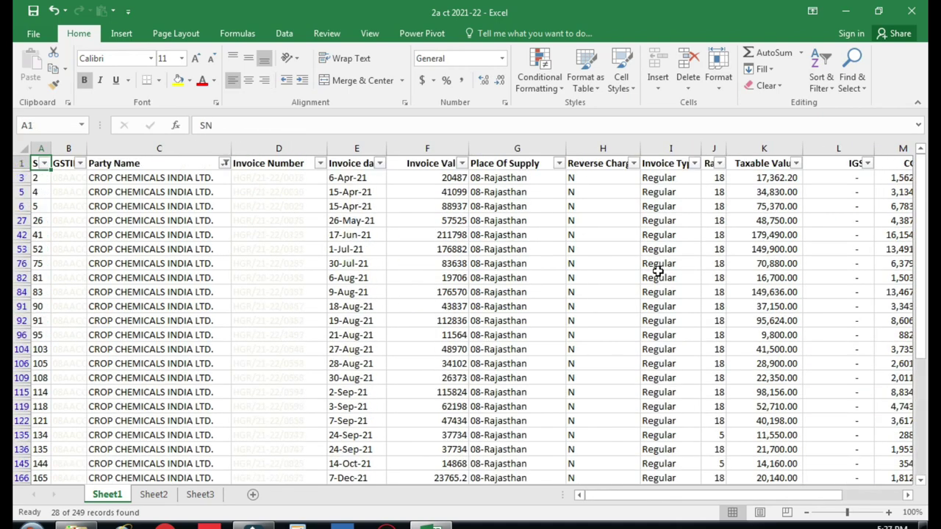
Switch the Party Name filter from CROP CHEMICALS INDIA LTD. to another party's 17 invoices
{"action": "left_click", "coordinate": [225, 163]}
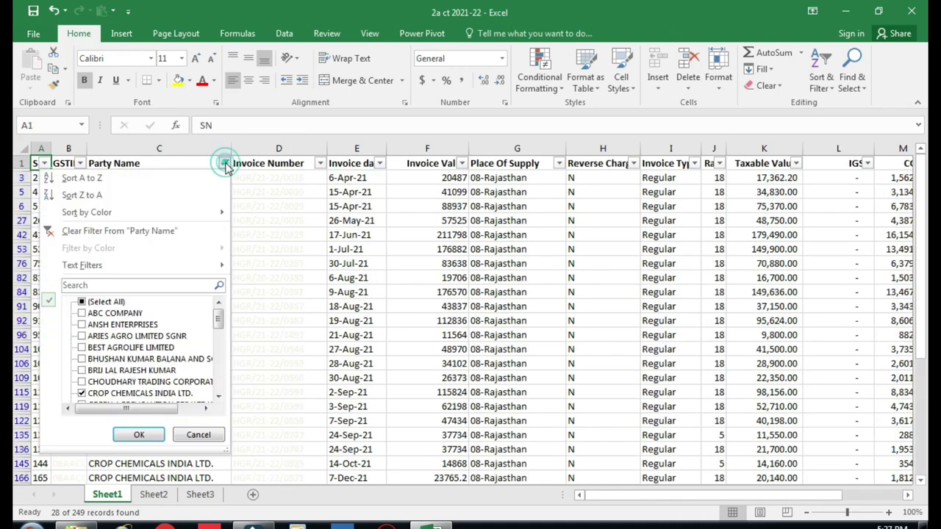
{"action": "left_click", "coordinate": [82, 394]}
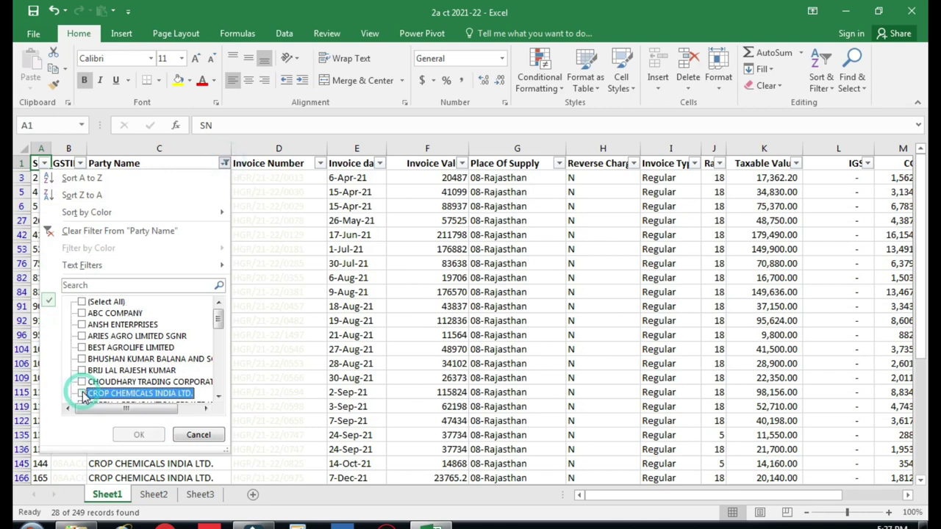
{"action": "left_click", "coordinate": [82, 370]}
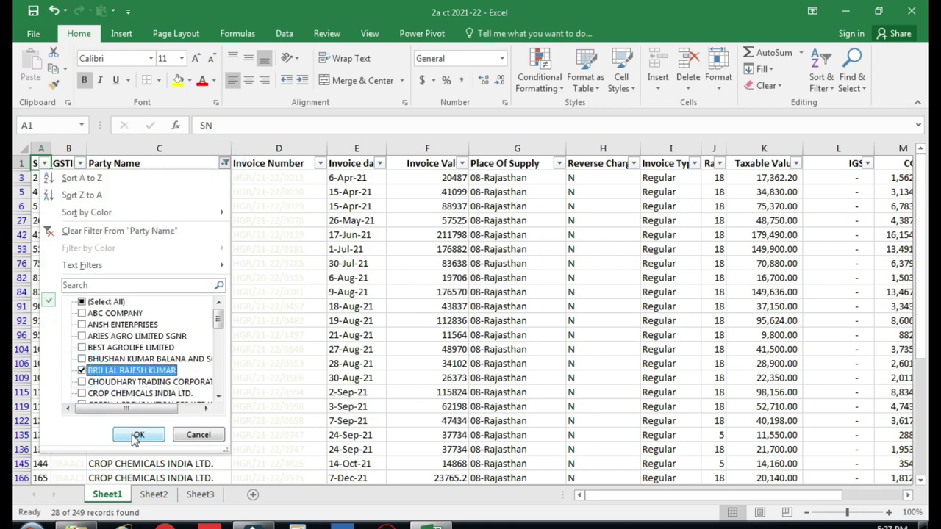
{"action": "left_click", "coordinate": [139, 434]}
Select the CGST subtotal M252, now 8,639.68, and highlight its source cells with Ctrl+[
{"action": "left_click", "coordinate": [743, 419]}
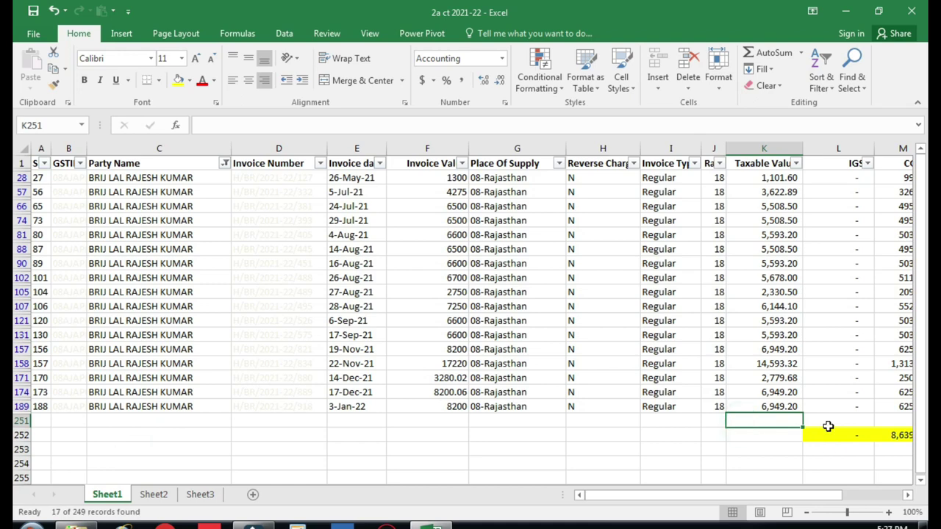
{"action": "key", "text": "Right"}
{"action": "key", "text": "Right"}
{"action": "key", "text": "Right"}
{"action": "key", "text": "Right"}
{"action": "key", "text": "Down"}
{"action": "key", "text": "Down"}
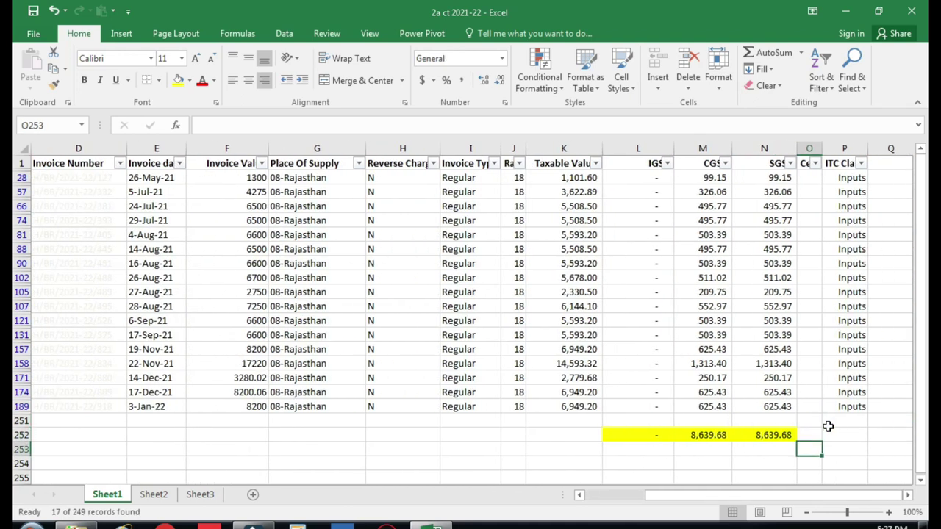
{"action": "key", "text": "Left"}
{"action": "key", "text": "Left"}
{"action": "key", "text": "Up"}
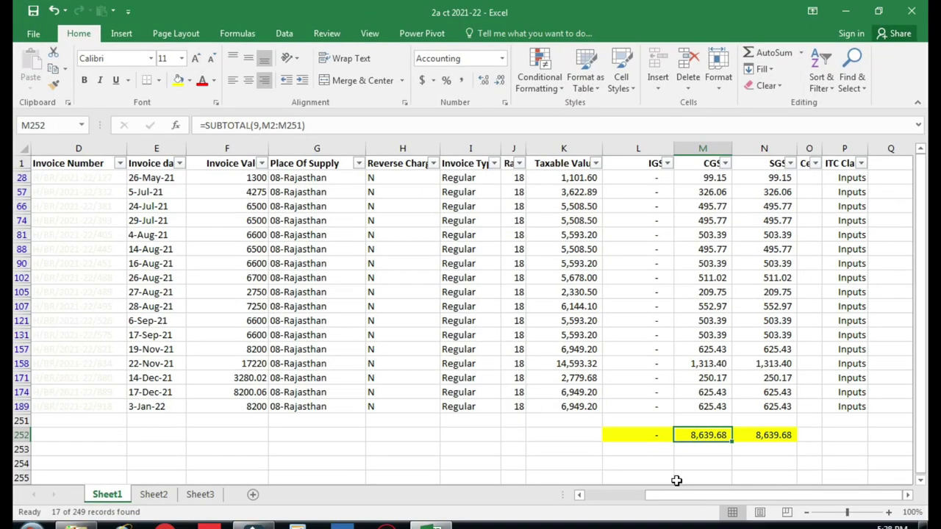
{"action": "left_click", "coordinate": [677, 478]}
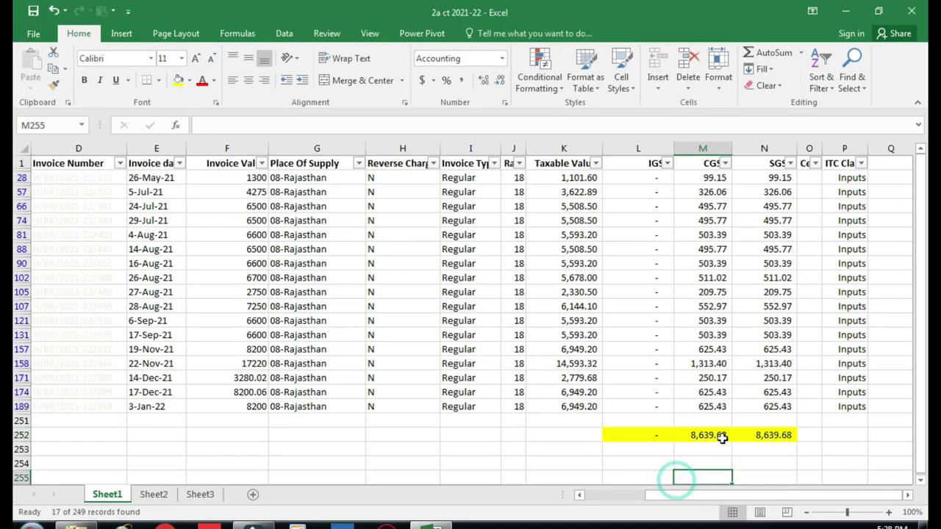
{"action": "left_click", "coordinate": [722, 438]}
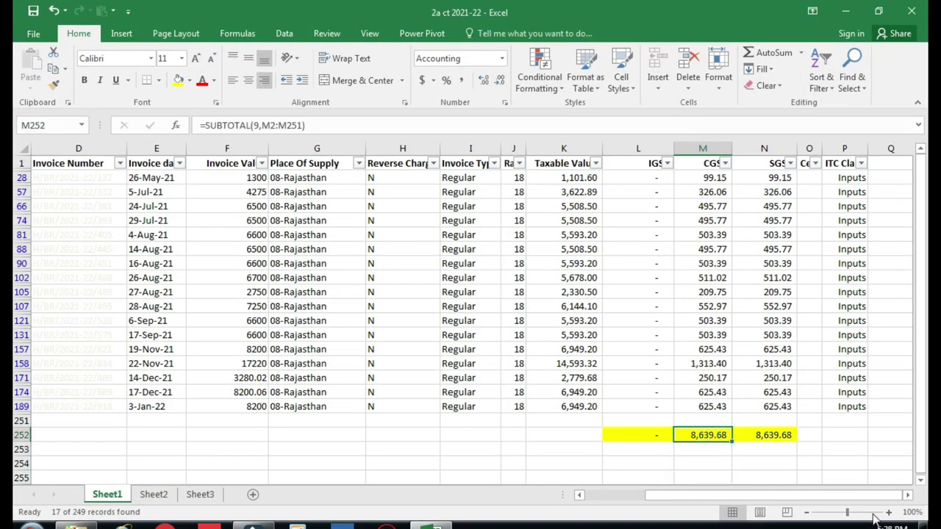
{"action": "key", "text": "ctrl+bracketleft"}
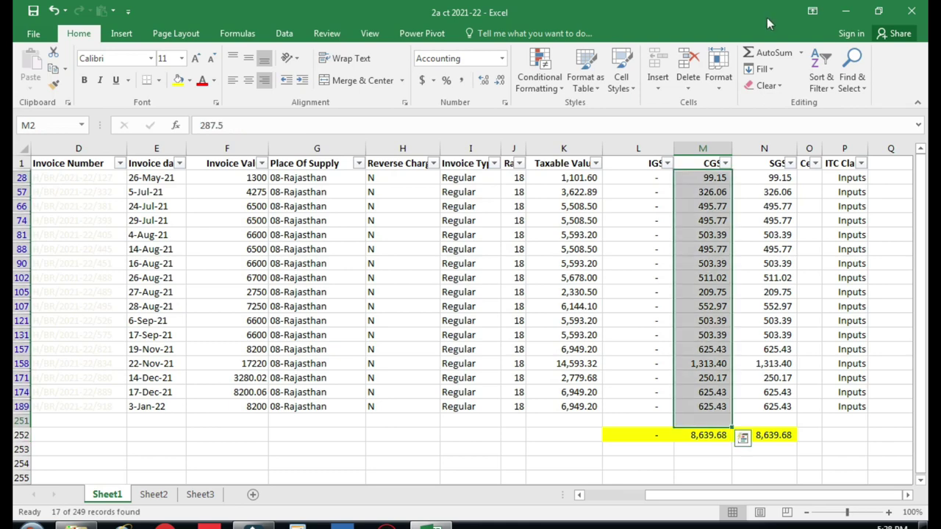
Fill the selected party's CGST values blue, then turn filtering off to show all 249 rows
{"action": "left_click", "coordinate": [190, 80]}
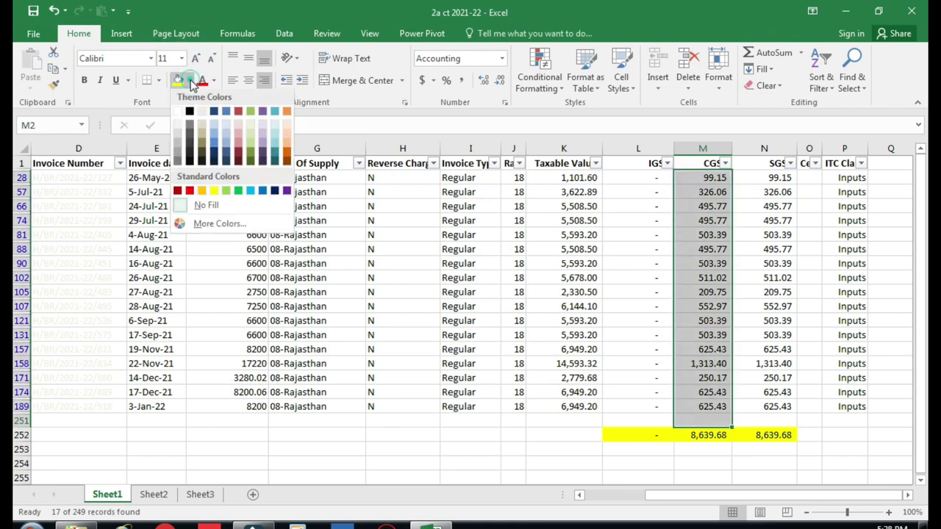
{"action": "left_click", "coordinate": [251, 192]}
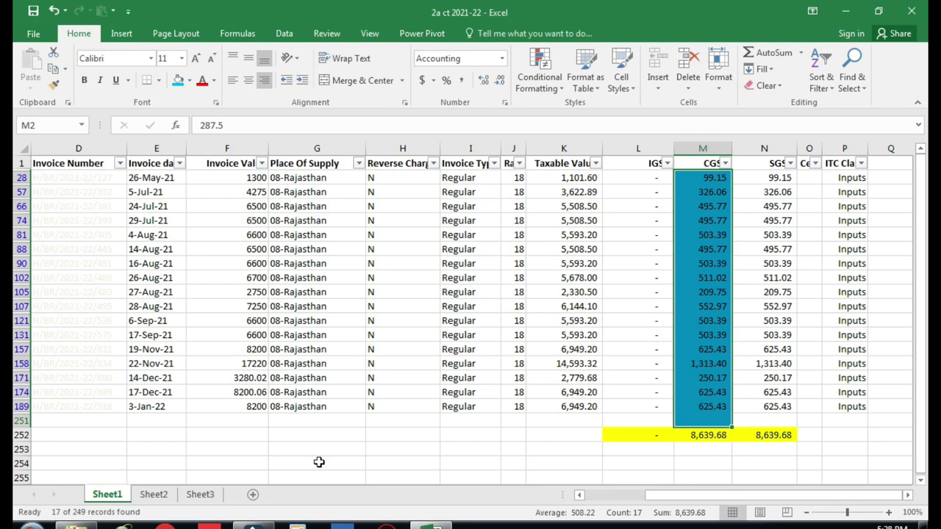
{"action": "left_click", "coordinate": [821, 86]}
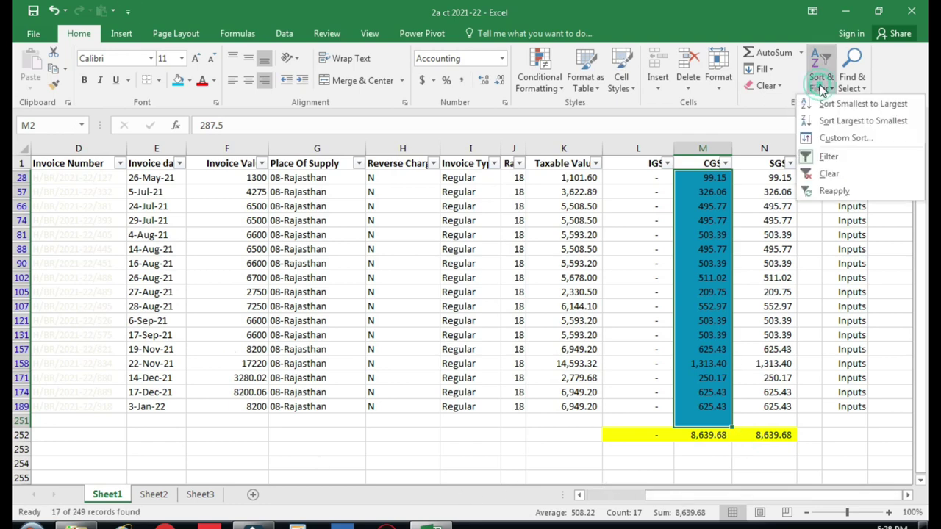
{"action": "left_click", "coordinate": [847, 160]}
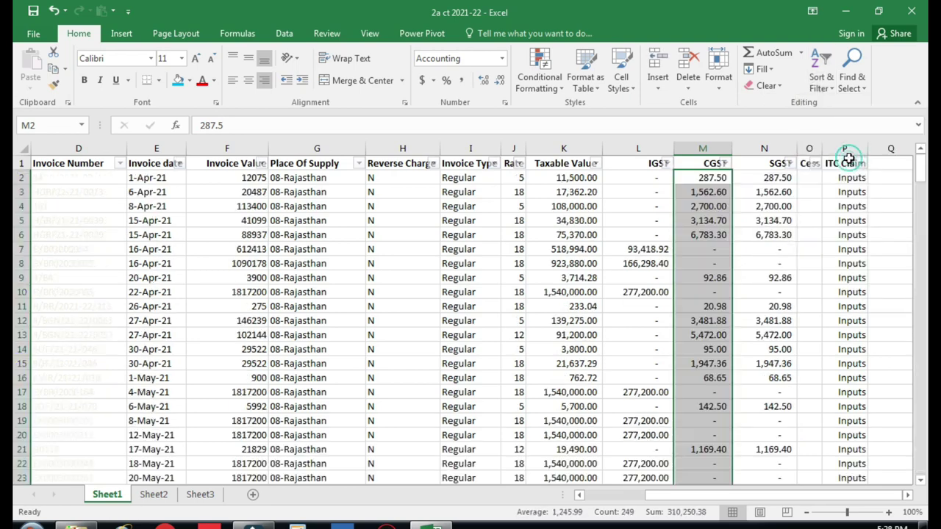
{"action": "left_click", "coordinate": [588, 265]}
{"action": "scroll", "coordinate": [747, 265], "scroll_direction": "down", "scroll_amount": 4}
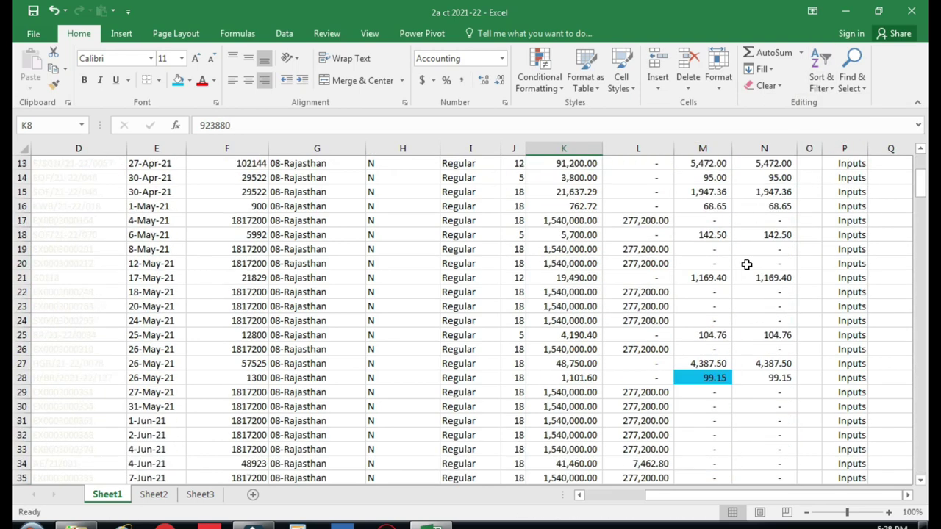
{"action": "scroll", "coordinate": [746, 265], "scroll_direction": "down", "scroll_amount": 4}
{"action": "left_click", "coordinate": [718, 204]}
{"action": "scroll", "coordinate": [718, 205], "scroll_direction": "down", "scroll_amount": 5}
{"action": "scroll", "coordinate": [717, 234], "scroll_direction": "down", "scroll_amount": 7}
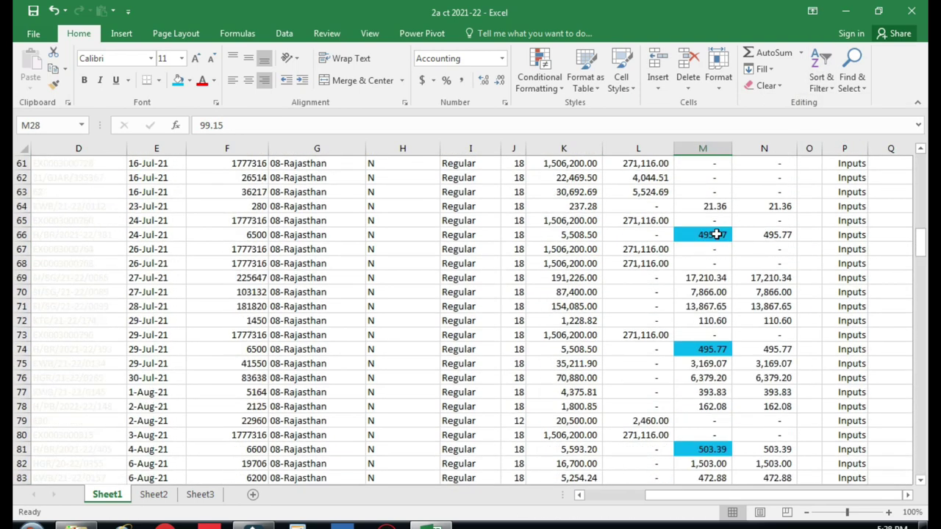
{"action": "scroll", "coordinate": [716, 233], "scroll_direction": "down", "scroll_amount": 3}
{"action": "scroll", "coordinate": [717, 250], "scroll_direction": "down", "scroll_amount": 5}
{"action": "scroll", "coordinate": [716, 268], "scroll_direction": "down", "scroll_amount": 6}
{"action": "scroll", "coordinate": [715, 267], "scroll_direction": "down", "scroll_amount": 7}
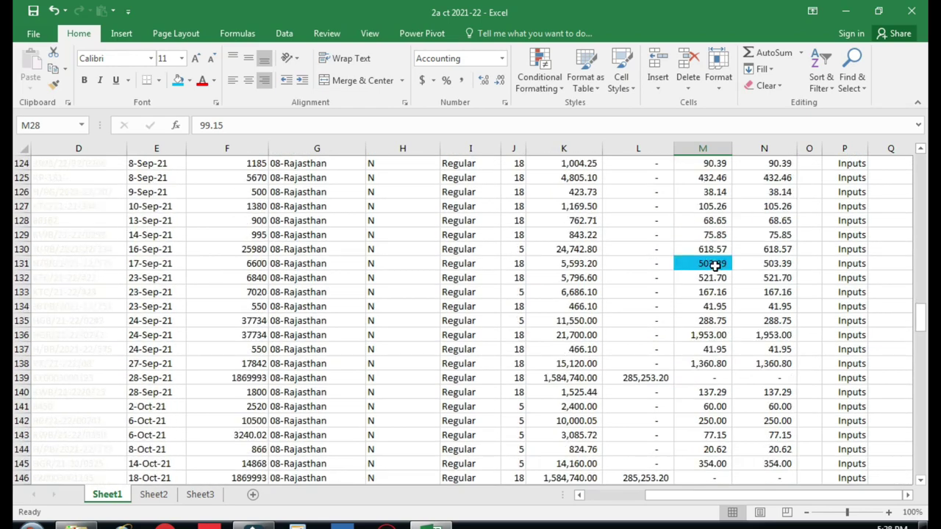
{"action": "scroll", "coordinate": [715, 267], "scroll_direction": "down", "scroll_amount": 8}
{"action": "scroll", "coordinate": [708, 280], "scroll_direction": "down", "scroll_amount": 6}
{"action": "scroll", "coordinate": [714, 269], "scroll_direction": "down", "scroll_amount": 15}
{"action": "scroll", "coordinate": [693, 322], "scroll_direction": "down", "scroll_amount": 8}
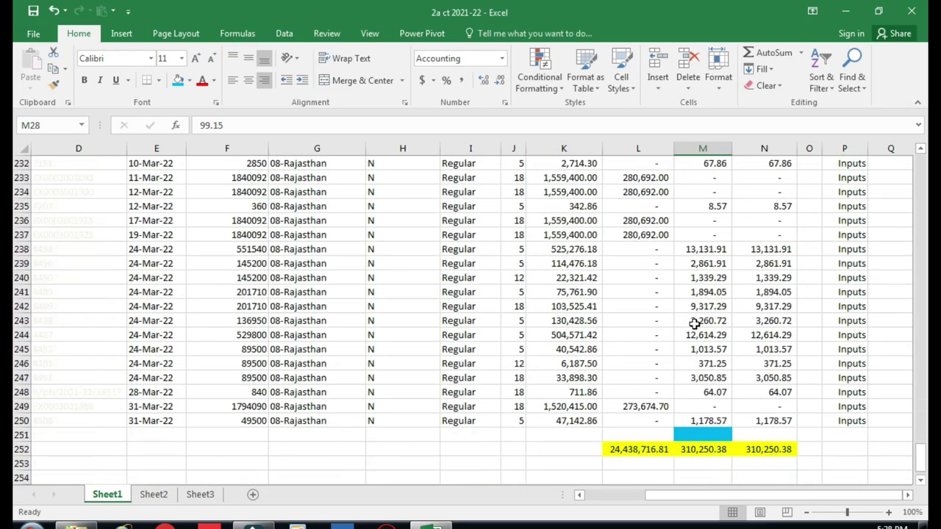
{"action": "scroll", "coordinate": [694, 324], "scroll_direction": "down", "scroll_amount": 8}
{"action": "scroll", "coordinate": [693, 324], "scroll_direction": "up", "scroll_amount": 5}
{"action": "left_click", "coordinate": [699, 364]}
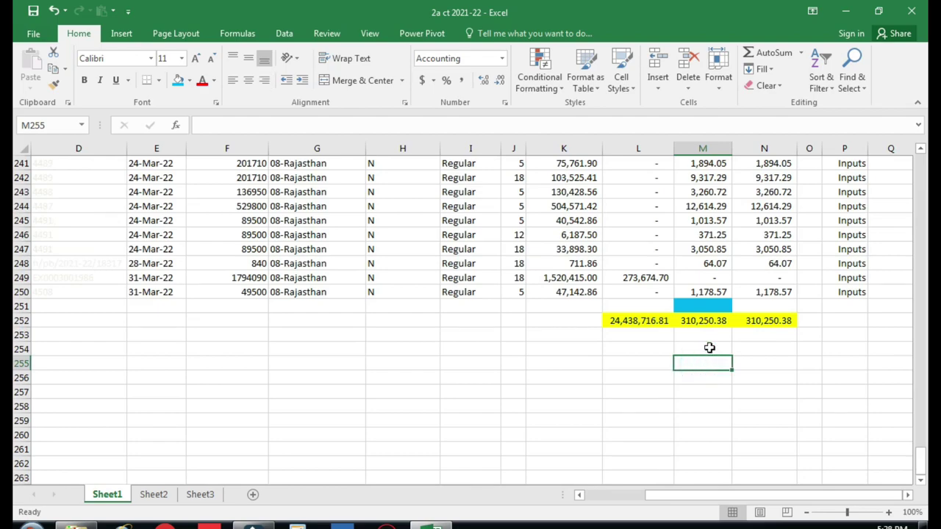
{"action": "left_click", "coordinate": [708, 324]}
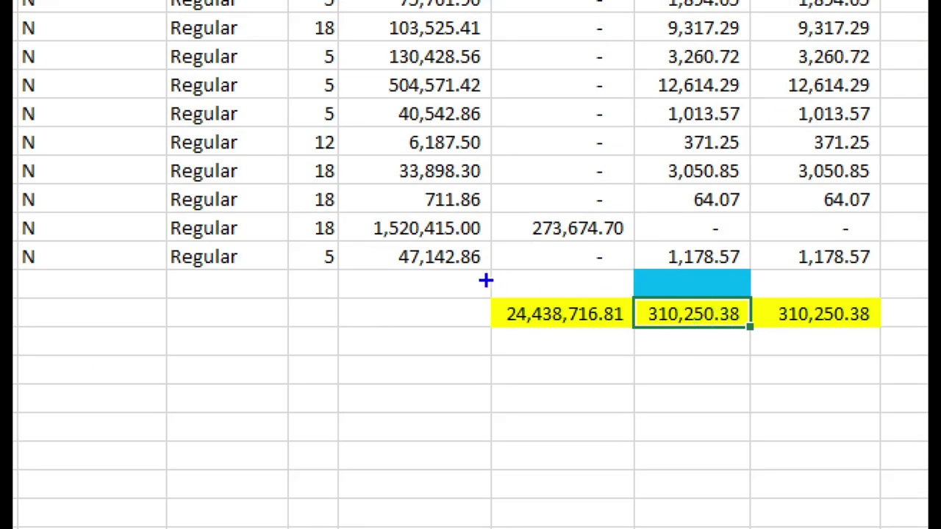
{"action": "left_click_drag", "start_coordinate": [461, 280], "coordinate": [518, 351]}
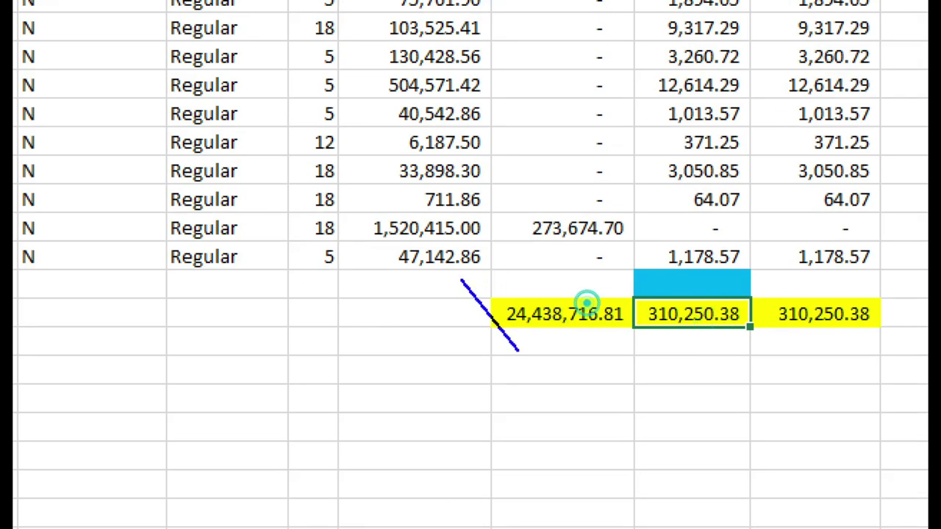
{"action": "left_click_drag", "start_coordinate": [587, 304], "coordinate": [760, 280]}
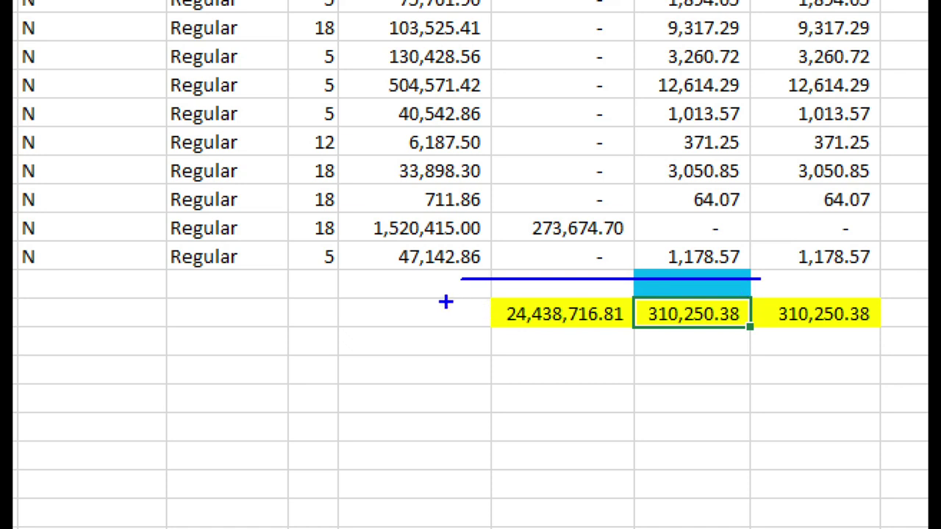
{"action": "left_click_drag", "start_coordinate": [479, 278], "coordinate": [450, 307]}
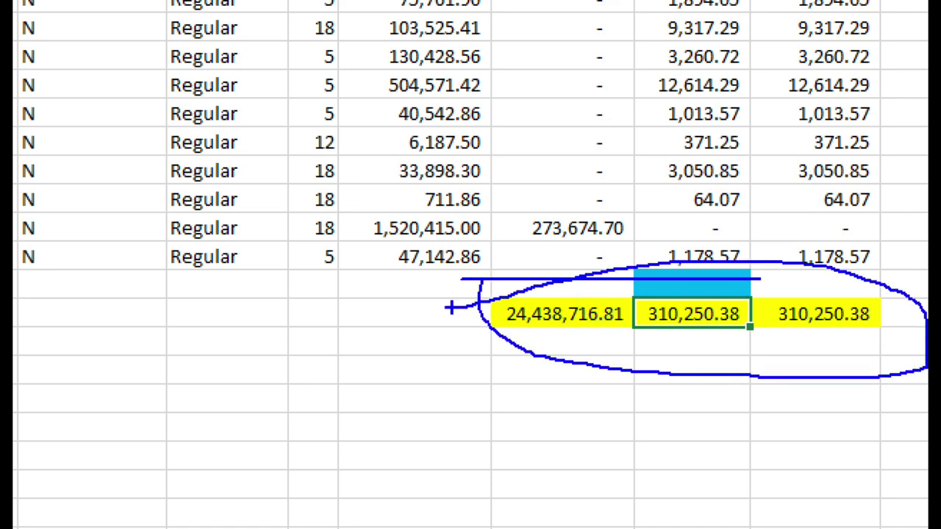
{"action": "key", "text": "Escape"}
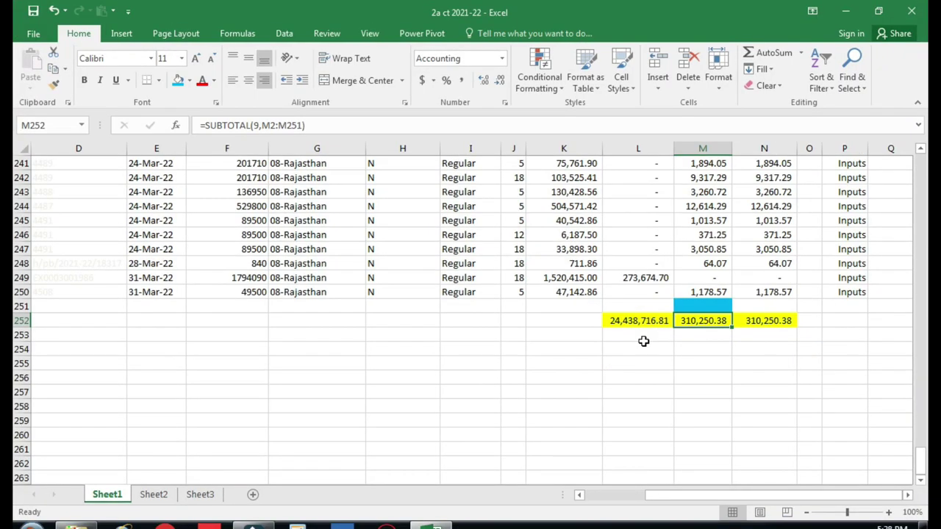
Scroll back to column A and row 1 to view the invoice headers
{"action": "left_click", "coordinate": [563, 322]}
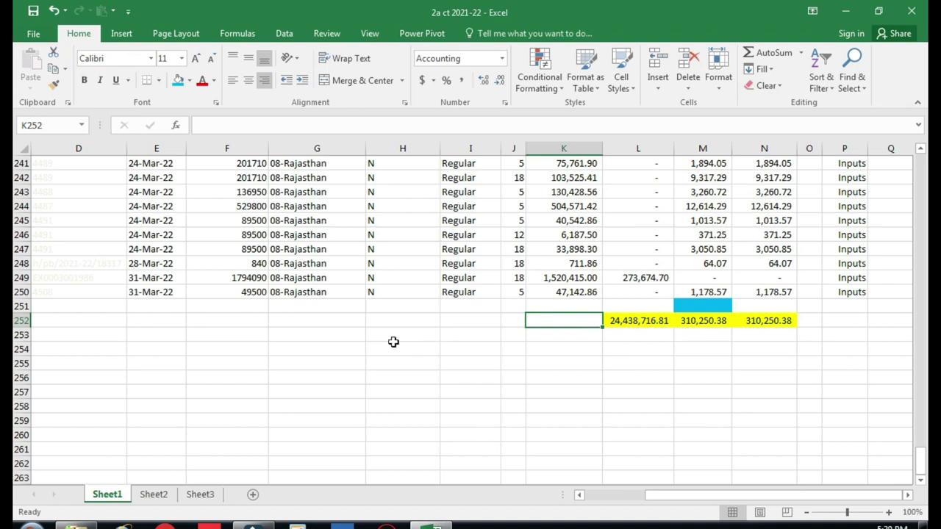
{"action": "left_click_drag", "start_coordinate": [683, 495], "coordinate": [611, 495]}
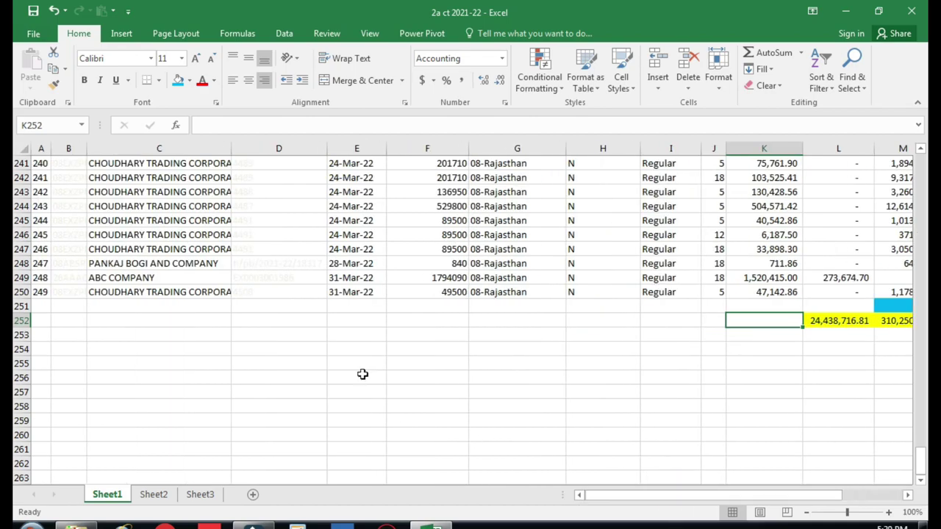
{"action": "scroll", "coordinate": [272, 342], "scroll_direction": "up", "scroll_amount": 5}
{"action": "scroll", "coordinate": [272, 342], "scroll_direction": "up", "scroll_amount": 5}
{"action": "scroll", "coordinate": [273, 343], "scroll_direction": "up", "scroll_amount": 9}
{"action": "scroll", "coordinate": [273, 342], "scroll_direction": "up", "scroll_amount": 9}
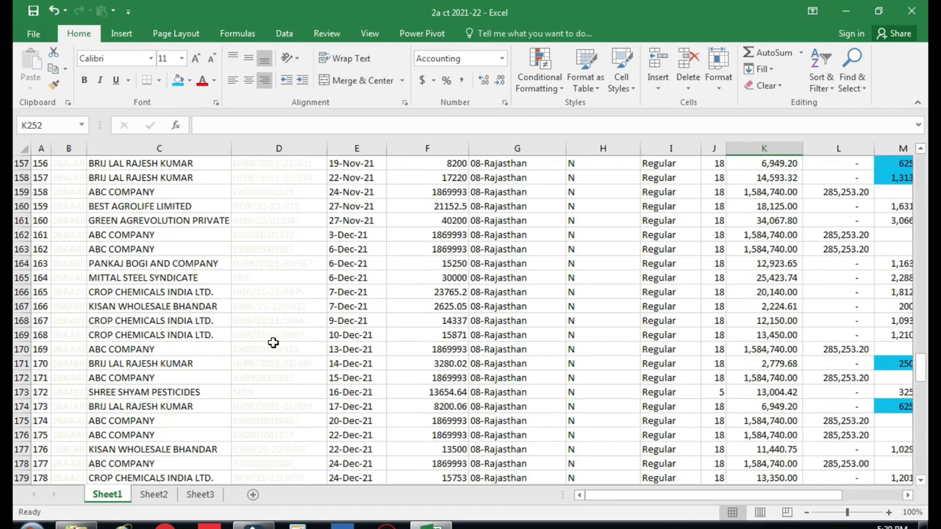
{"action": "scroll", "coordinate": [272, 343], "scroll_direction": "up", "scroll_amount": 10}
{"action": "scroll", "coordinate": [273, 343], "scroll_direction": "up", "scroll_amount": 6}
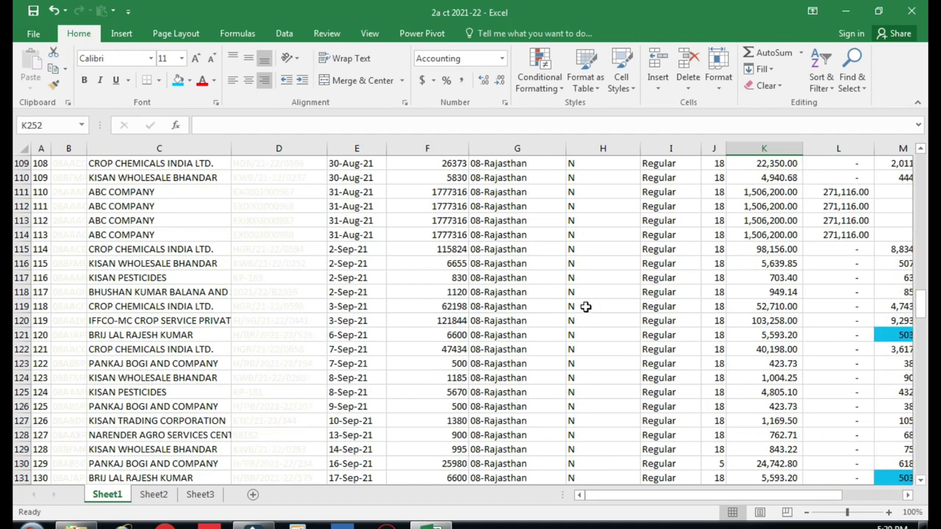
{"action": "scroll", "coordinate": [420, 330], "scroll_direction": "up", "scroll_amount": 6}
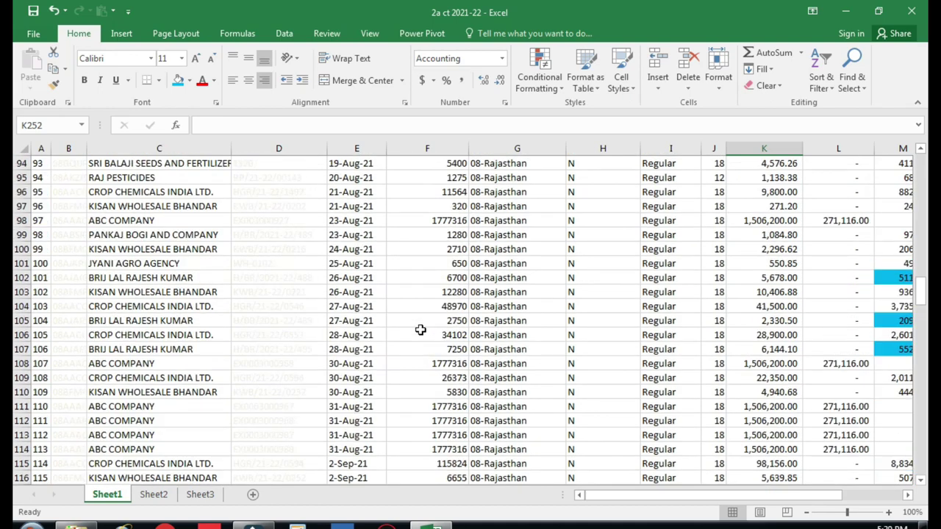
{"action": "scroll", "coordinate": [420, 330], "scroll_direction": "up", "scroll_amount": 8}
{"action": "scroll", "coordinate": [420, 330], "scroll_direction": "up", "scroll_amount": 8}
{"action": "scroll", "coordinate": [420, 330], "scroll_direction": "up", "scroll_amount": 10}
{"action": "scroll", "coordinate": [420, 331], "scroll_direction": "up", "scroll_amount": 4}
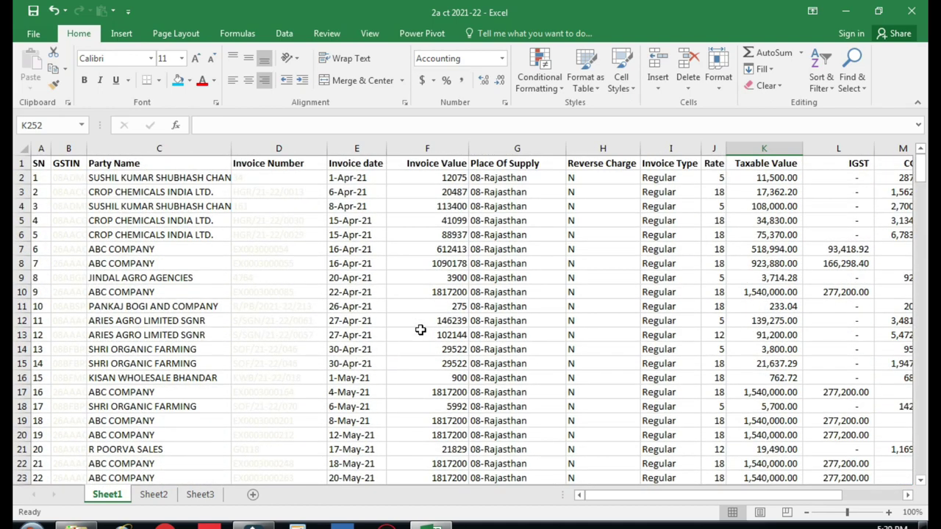
Turn on filtering and filter the Invoice date column to show only 2021
{"action": "left_click", "coordinate": [369, 162]}
{"action": "left_click", "coordinate": [821, 76]}
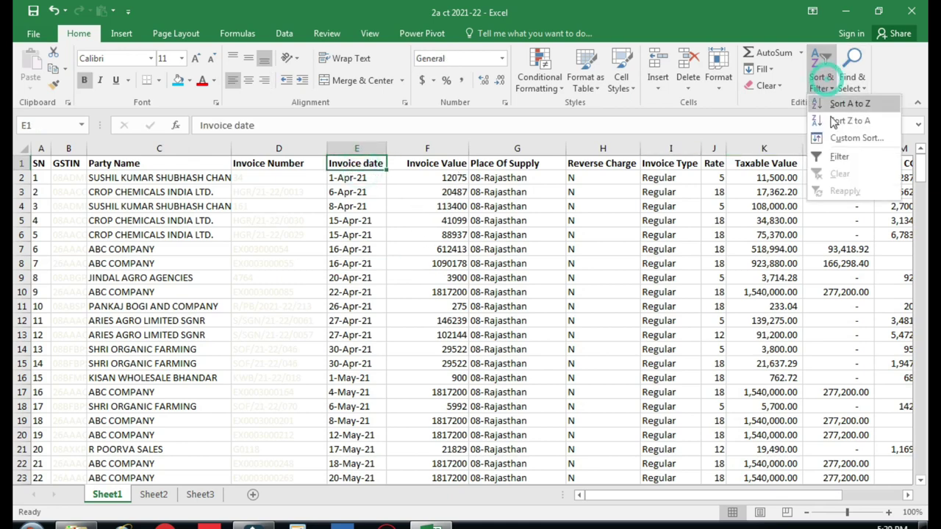
{"action": "left_click", "coordinate": [838, 156]}
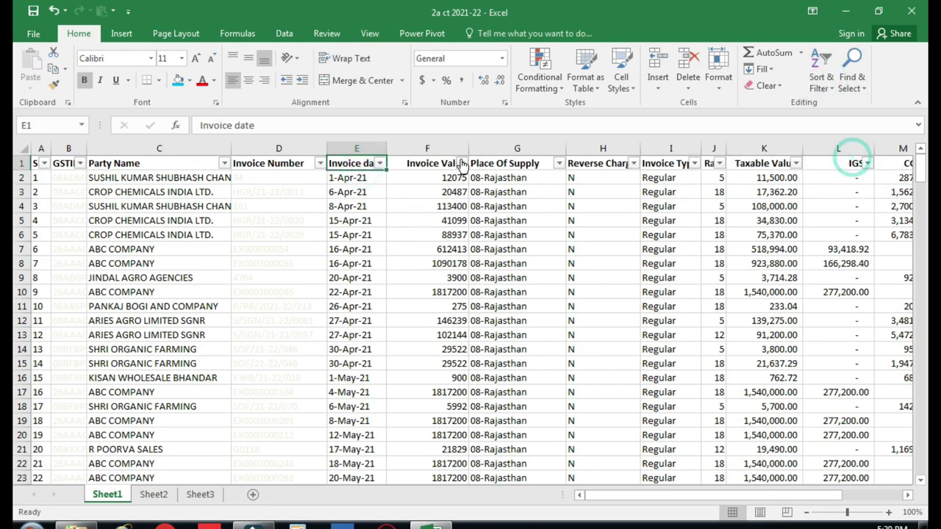
{"action": "left_click", "coordinate": [379, 163]}
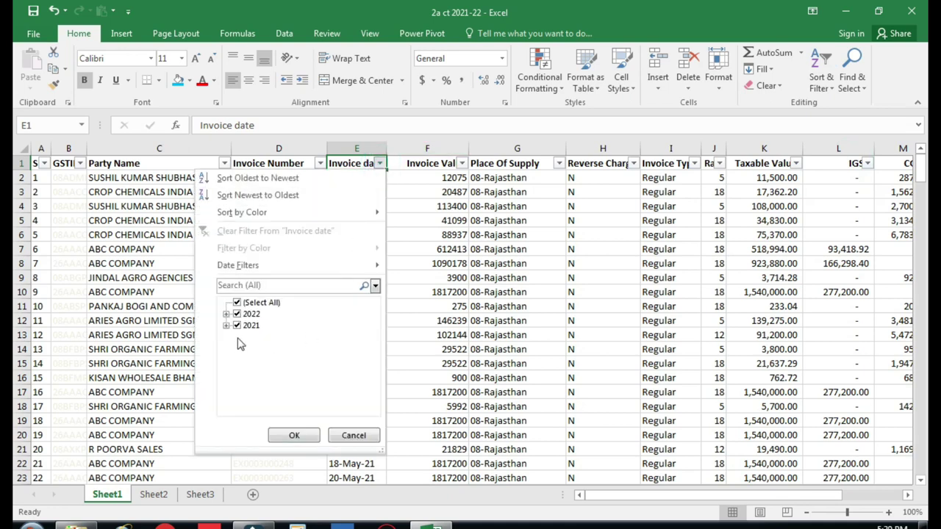
{"action": "left_click", "coordinate": [237, 303]}
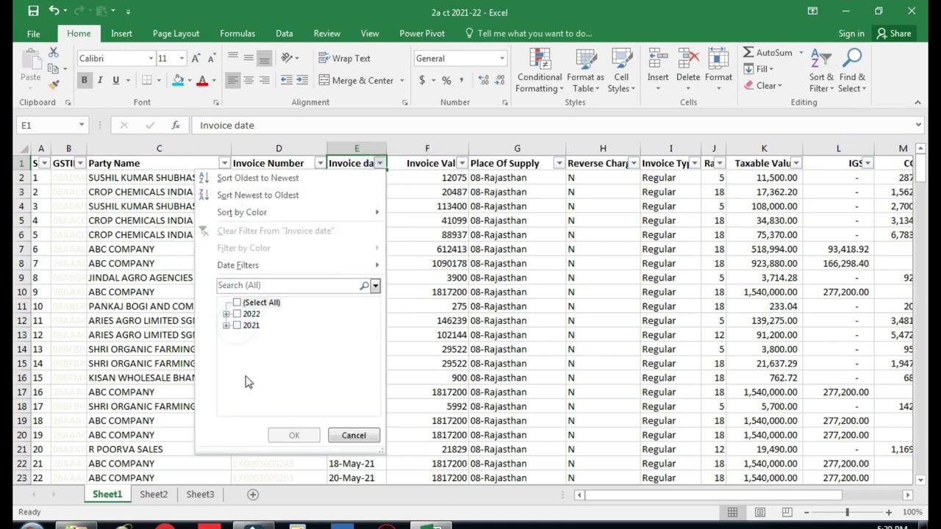
{"action": "left_click", "coordinate": [236, 325]}
{"action": "left_click", "coordinate": [294, 435]}
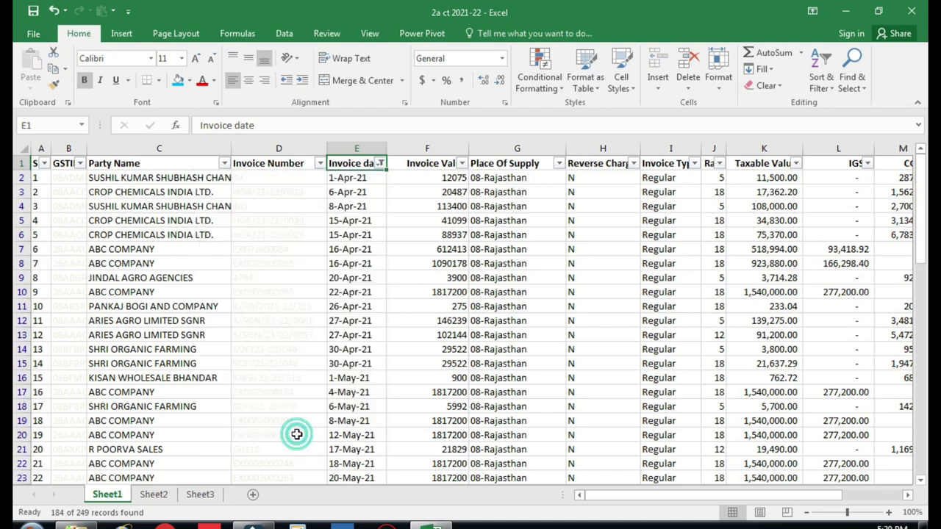
Check the filtered totals, the last 2021 date (30-Dec-21) and the SUBTOTAL formula in L252
{"action": "left_click", "coordinate": [542, 292]}
{"action": "scroll", "coordinate": [504, 335], "scroll_direction": "down", "scroll_amount": 3}
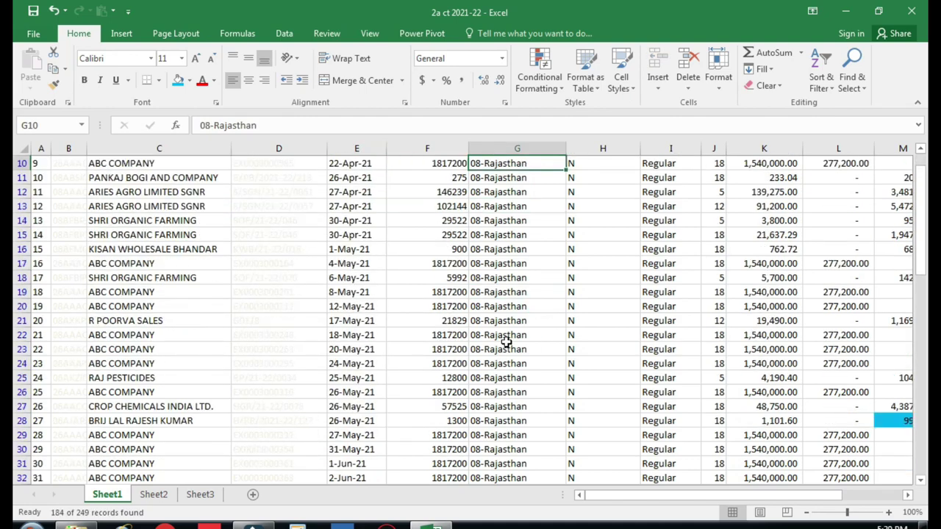
{"action": "scroll", "coordinate": [506, 342], "scroll_direction": "down", "scroll_amount": 12}
{"action": "scroll", "coordinate": [506, 342], "scroll_direction": "down", "scroll_amount": 4}
{"action": "scroll", "coordinate": [508, 339], "scroll_direction": "down", "scroll_amount": 8}
{"action": "scroll", "coordinate": [677, 378], "scroll_direction": "down", "scroll_amount": 7}
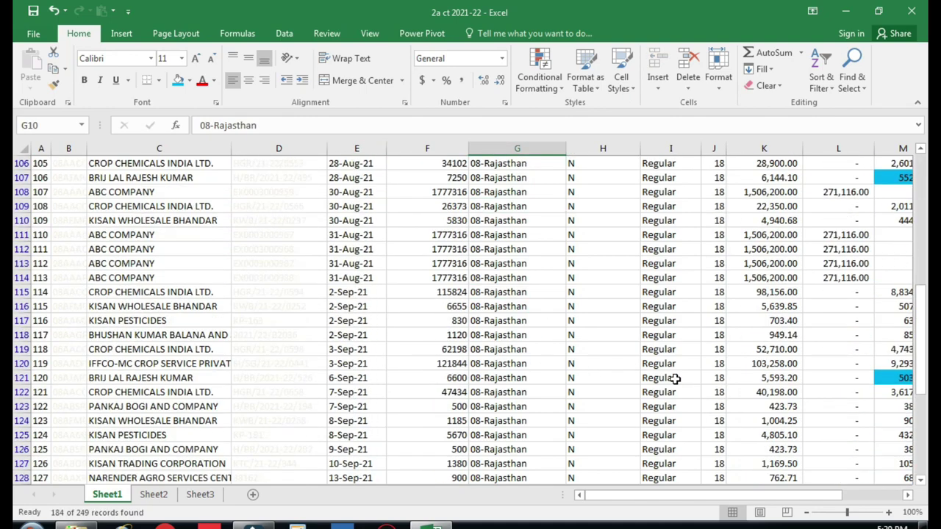
{"action": "scroll", "coordinate": [691, 440], "scroll_direction": "down", "scroll_amount": 14}
{"action": "scroll", "coordinate": [693, 439], "scroll_direction": "down", "scroll_amount": 9}
{"action": "scroll", "coordinate": [717, 439], "scroll_direction": "down", "scroll_amount": 3}
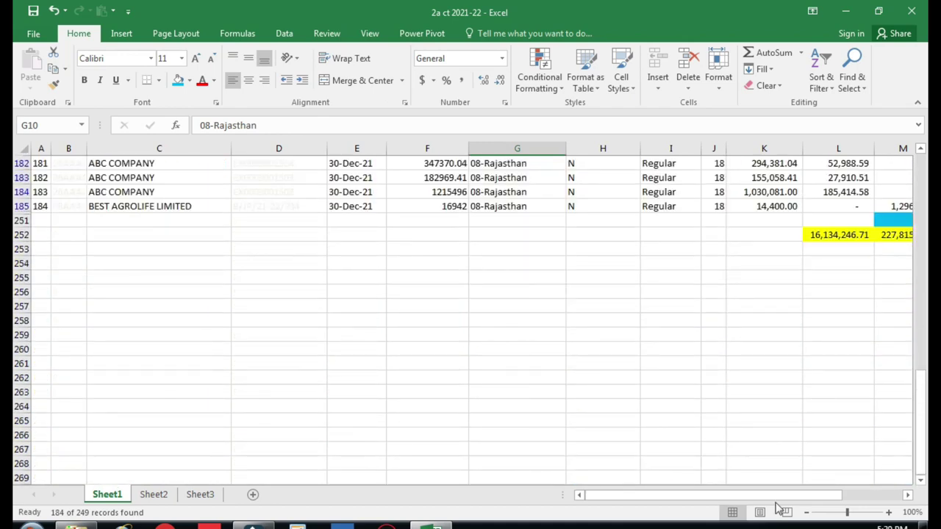
{"action": "scroll", "coordinate": [759, 498], "scroll_direction": "right", "scroll_amount": 3}
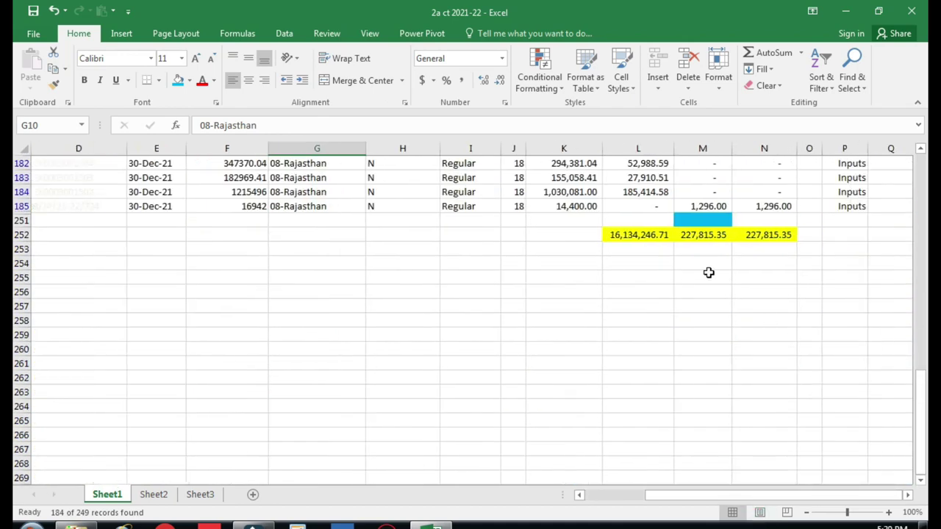
{"action": "left_click_drag", "start_coordinate": [810, 286], "coordinate": [693, 220]}
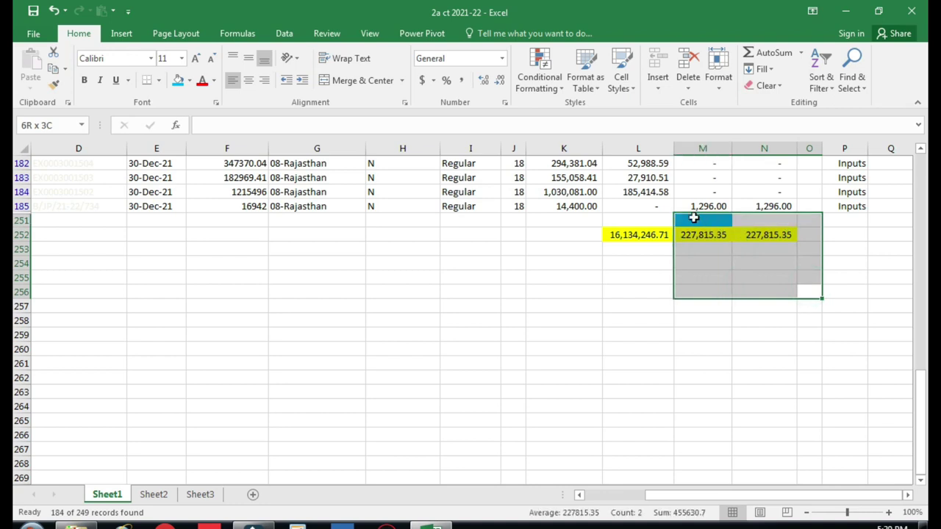
{"action": "scroll", "coordinate": [128, 236], "scroll_direction": "up", "scroll_amount": 3}
{"action": "left_click", "coordinate": [142, 336]}
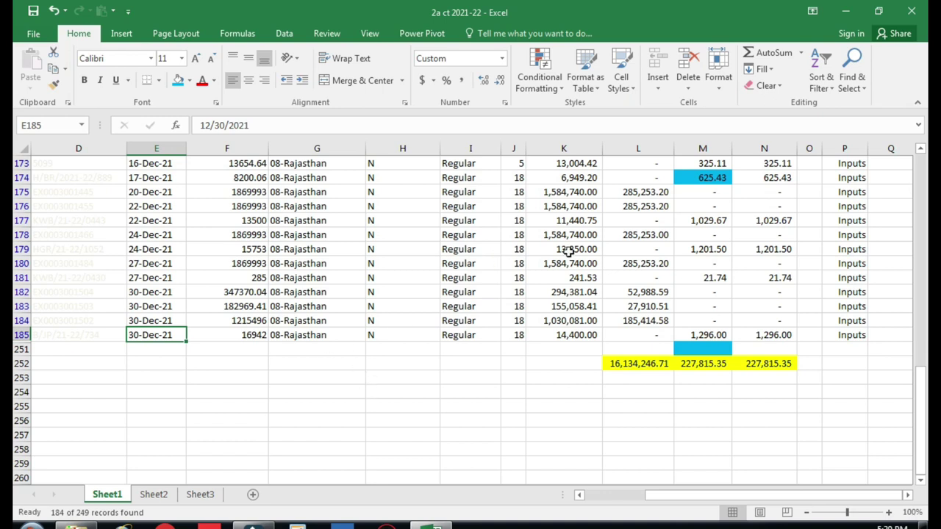
{"action": "left_click", "coordinate": [638, 364]}
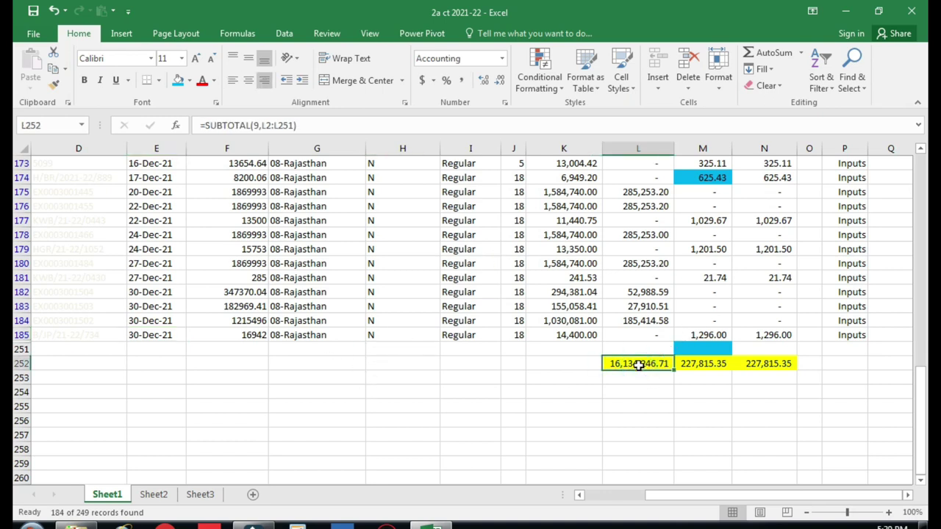
Switch to Sheet3 and inspect the SUBTOTAL formula in the yellow cell F10
{"action": "left_click", "coordinate": [209, 498]}
{"action": "left_click", "coordinate": [363, 368]}
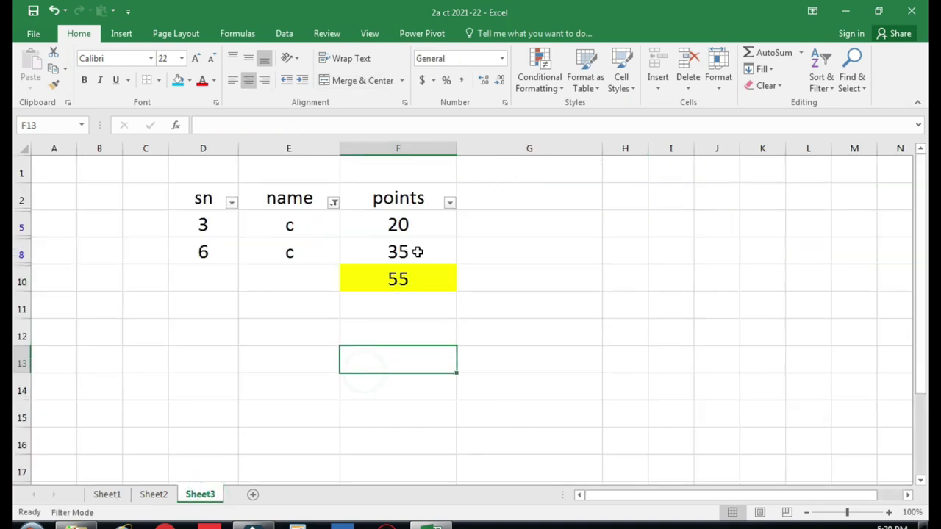
{"action": "left_click", "coordinate": [419, 269]}
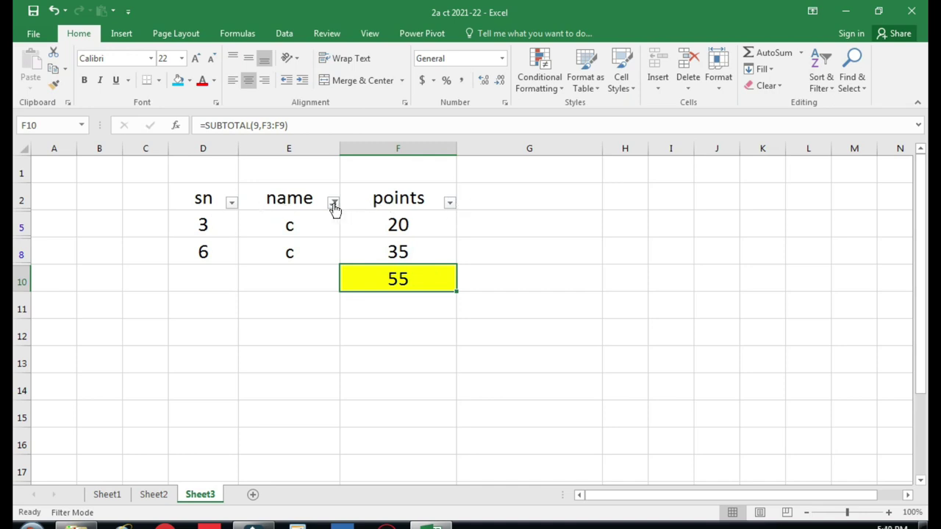
Turn off the AutoFilter so all seven rows show and the F10 total reads 175
{"action": "left_click", "coordinate": [820, 87]}
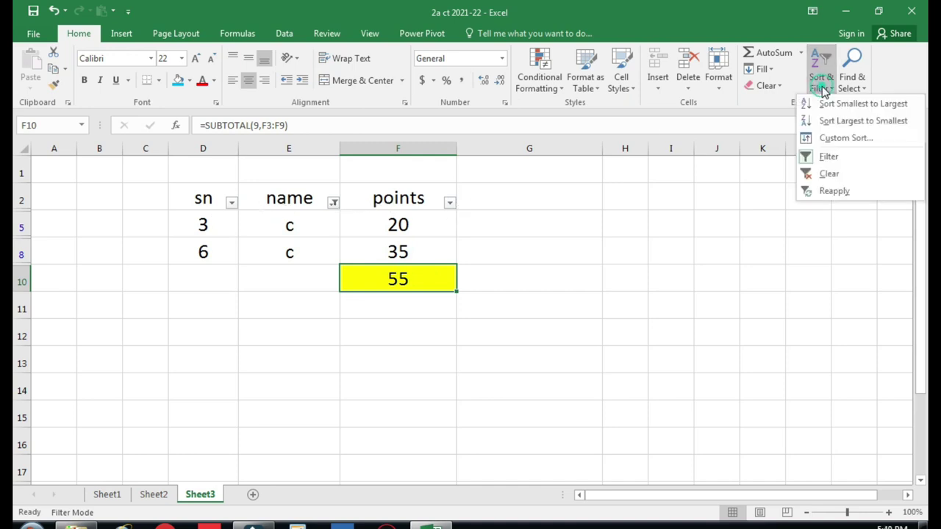
{"action": "left_click", "coordinate": [840, 157]}
{"action": "left_click", "coordinate": [652, 311]}
{"action": "left_click", "coordinate": [387, 416]}
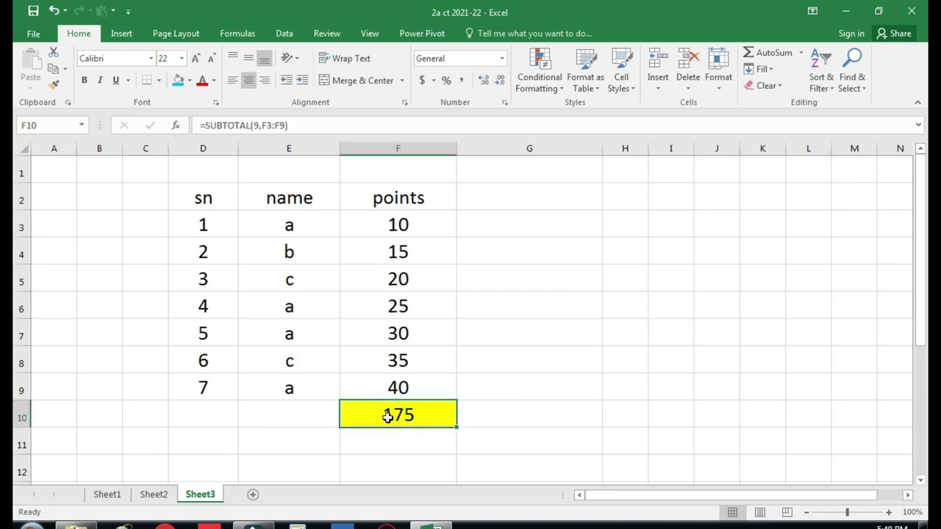
{"action": "left_click", "coordinate": [22, 306]}
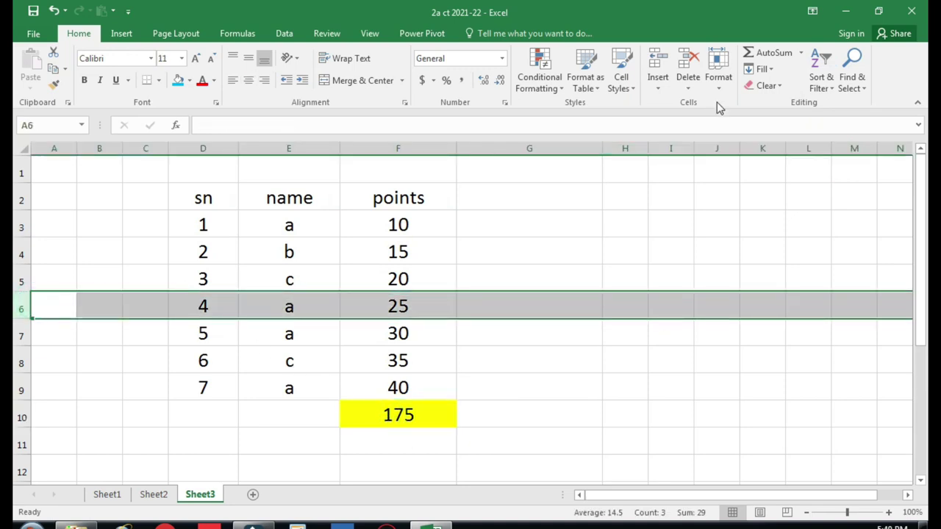
Insert new rows above the sn 4 row and give them the name a
{"action": "left_click", "coordinate": [621, 393]}
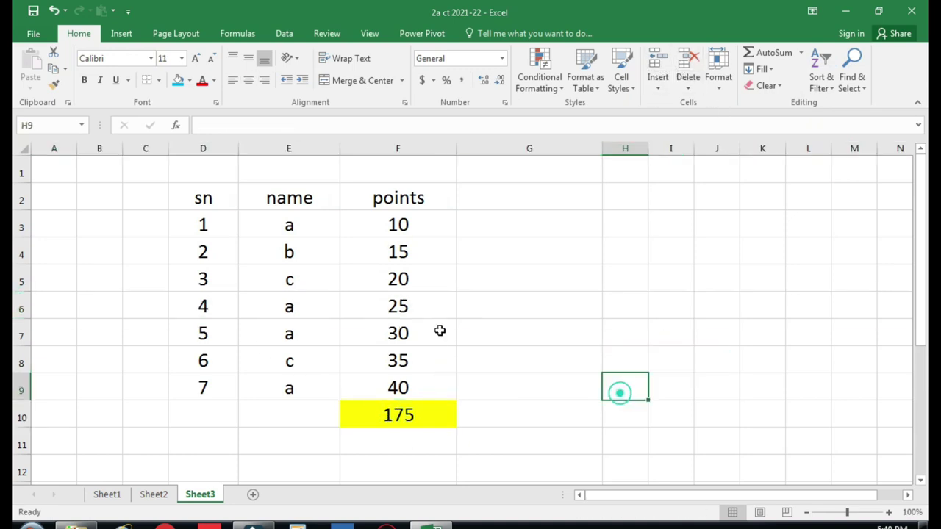
{"action": "left_click", "coordinate": [22, 309]}
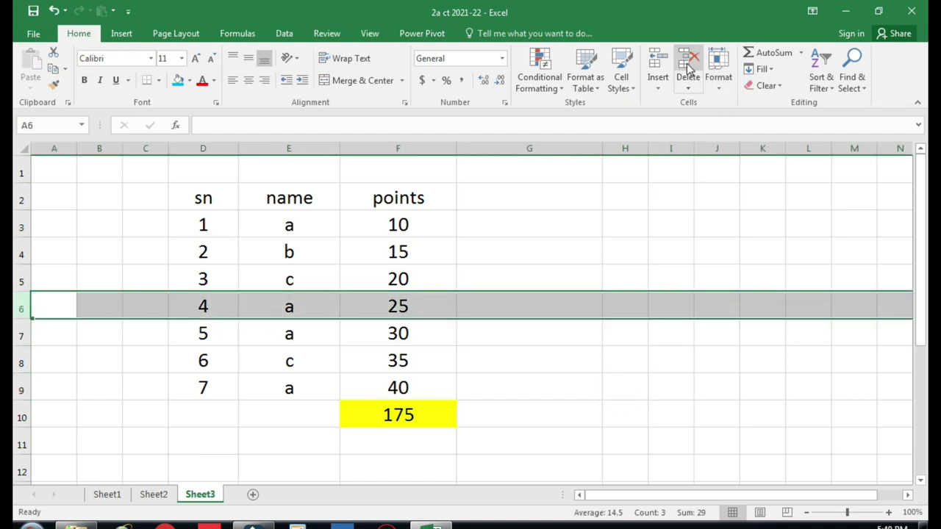
{"action": "left_click", "coordinate": [657, 63]}
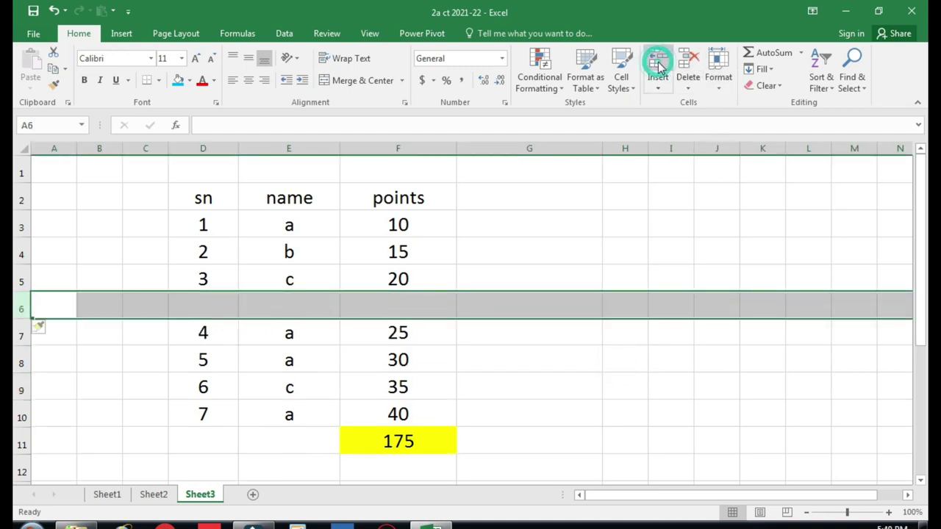
{"action": "left_click", "coordinate": [294, 311]}
{"action": "type", "text": "a"}
{"action": "key", "text": "Return"}
{"action": "type", "text": "a"}
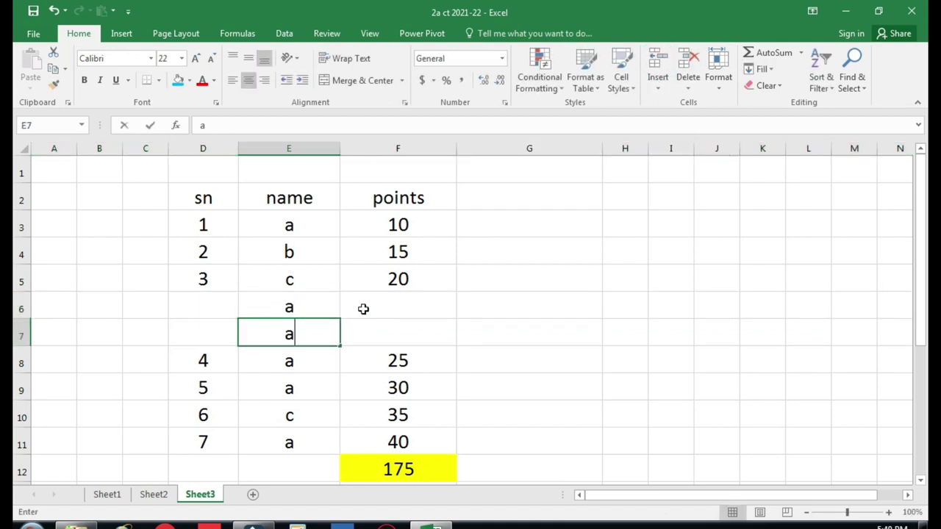
{"action": "key", "text": "Up"}
{"action": "key", "text": "Up"}
Fill the sn column as a continuous series from 1 to 9
{"action": "key", "text": "Left"}
{"action": "key", "text": "Down"}
{"action": "key", "text": "Up"}
{"action": "key", "text": "Up"}
{"action": "key", "text": "Up"}
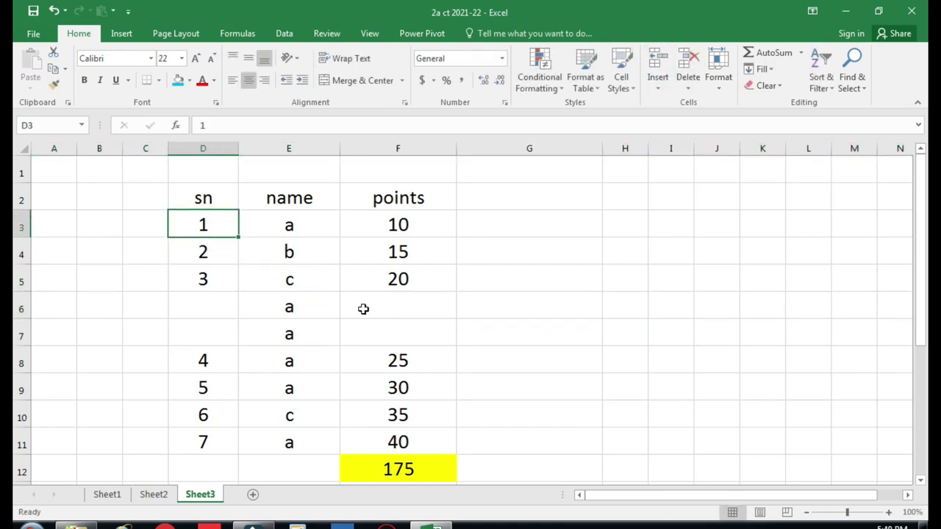
{"action": "mouse_move", "coordinate": [218, 222]}
{"action": "left_mouse_down"}
{"action": "mouse_move", "coordinate": [213, 250]}
{"action": "mouse_move", "coordinate": [238, 269]}
{"action": "mouse_move", "coordinate": [234, 450]}
{"action": "left_mouse_up"}
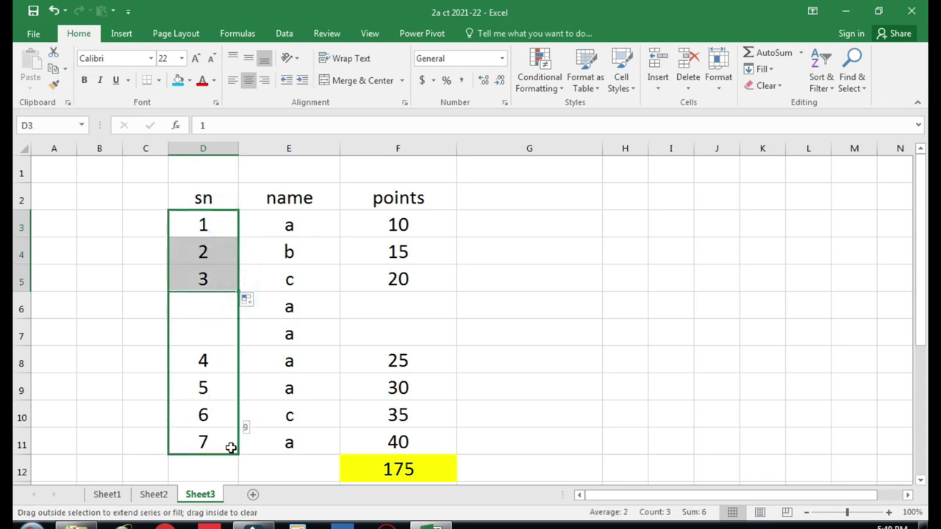
{"action": "left_click", "coordinate": [200, 386]}
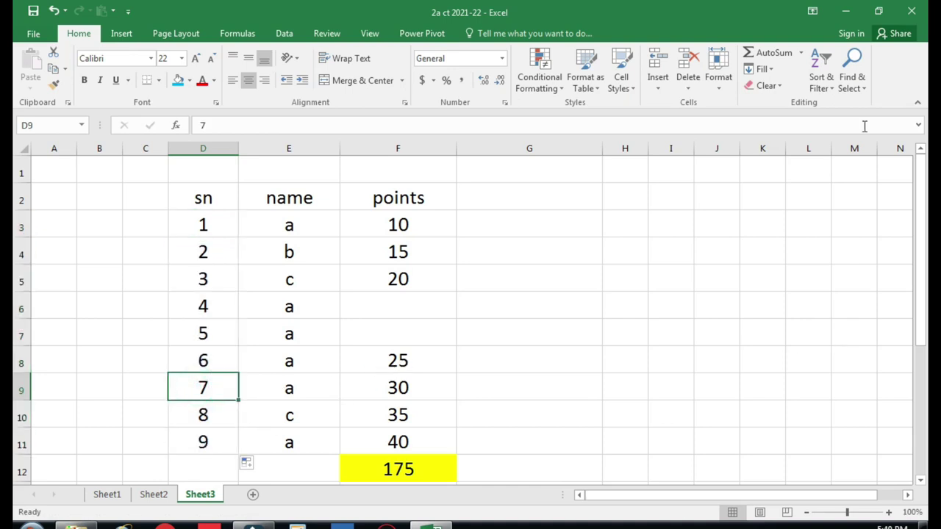
Enter points 100 and 200 in F6 and F7 and confirm the SUBTOTAL reads 475
{"action": "key", "text": "Up"}
{"action": "key", "text": "Up"}
{"action": "key", "text": "Up"}
{"action": "key", "text": "Right"}
{"action": "key", "text": "Right"}
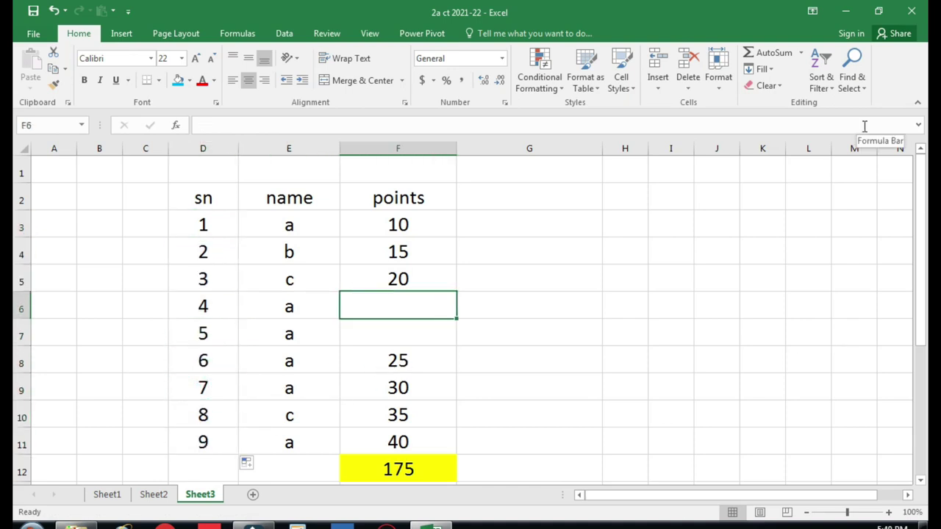
{"action": "type", "text": "100"}
{"action": "key", "text": "Return"}
{"action": "type", "text": "200"}
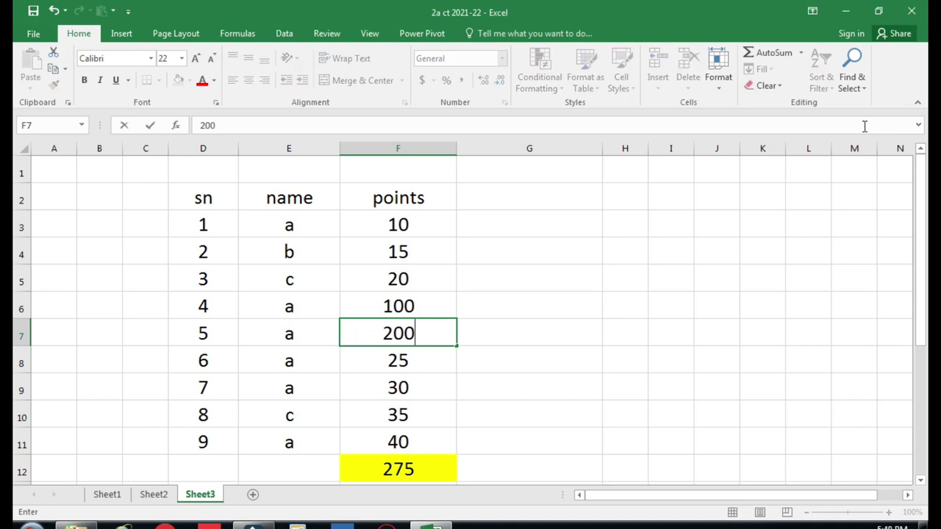
{"action": "key", "text": "Return"}
{"action": "scroll", "coordinate": [855, 84], "scroll_direction": "down", "scroll_amount": 1}
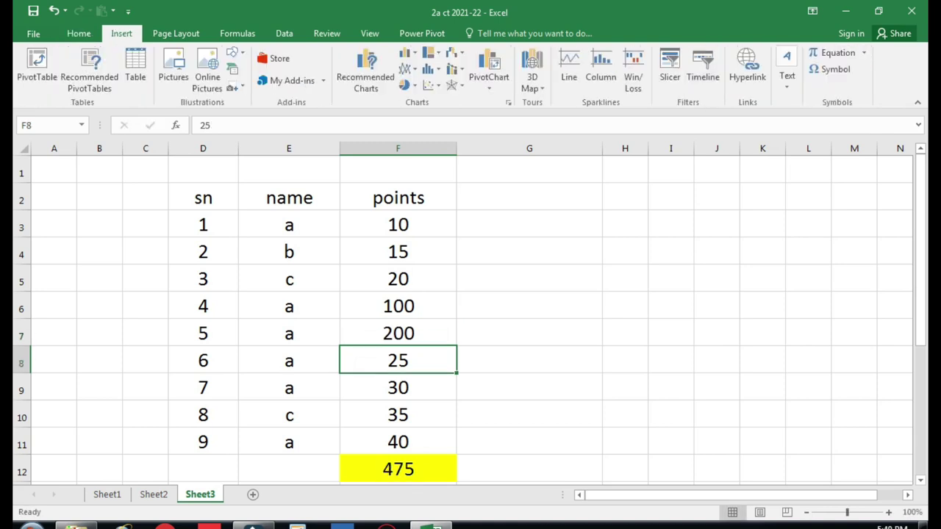
{"action": "left_click", "coordinate": [430, 469]}
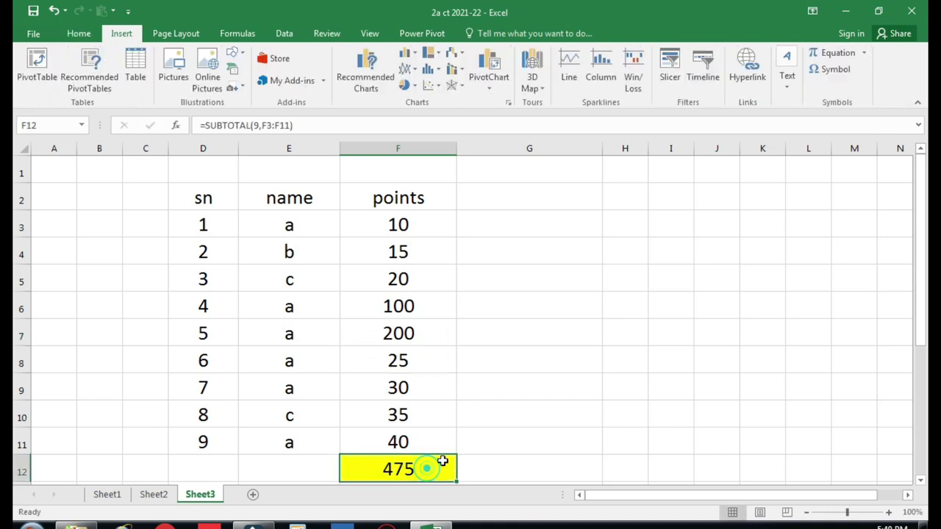
{"action": "left_click", "coordinate": [308, 203]}
Turn on header filters, filter the name column to a only, and inspect the SUBTOTAL
{"action": "left_click", "coordinate": [68, 33]}
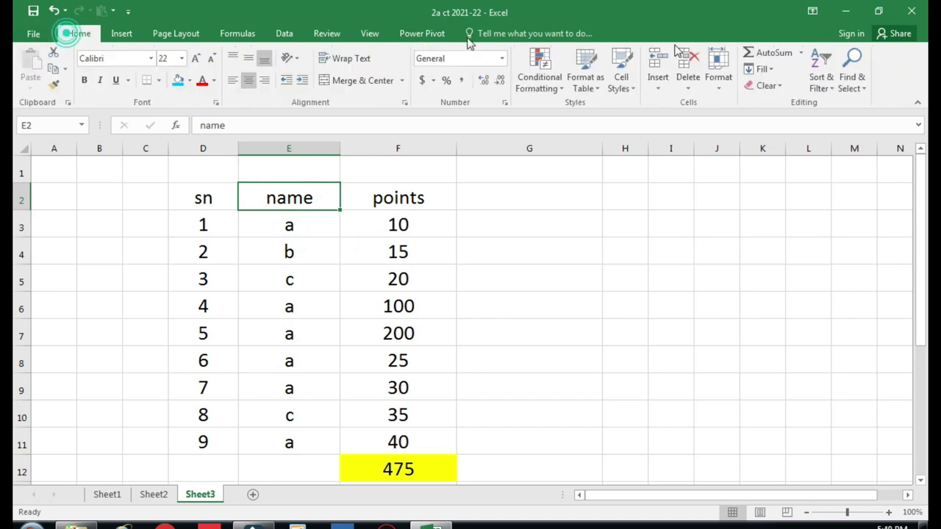
{"action": "left_click", "coordinate": [821, 79]}
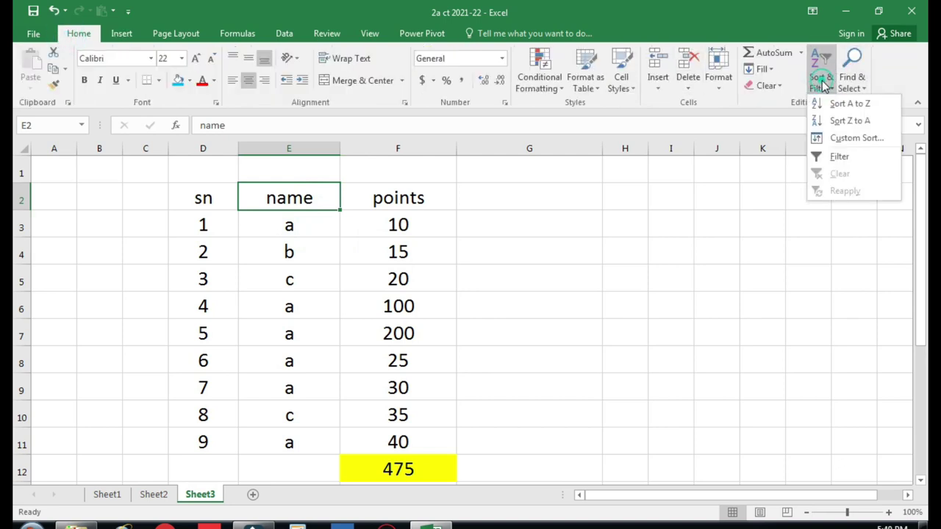
{"action": "left_click", "coordinate": [846, 160]}
{"action": "left_click", "coordinate": [333, 204]}
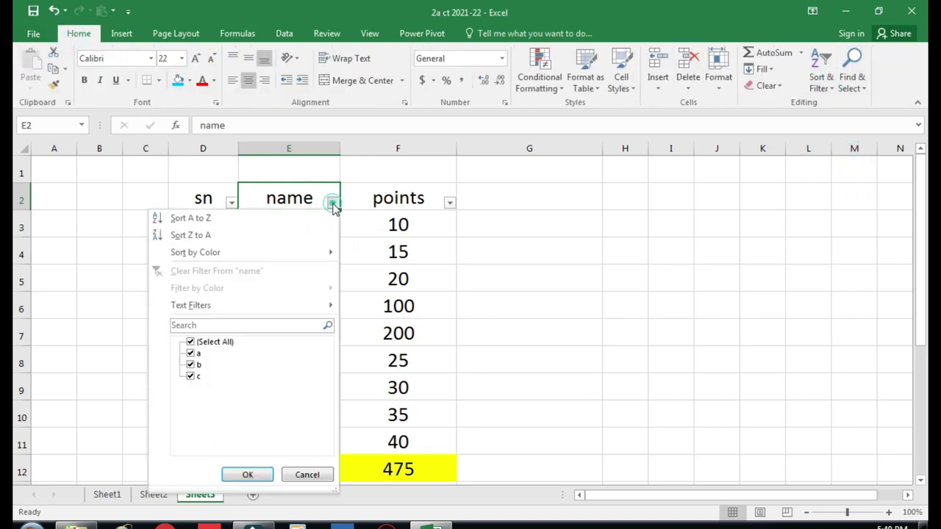
{"action": "left_click", "coordinate": [190, 342]}
{"action": "left_click", "coordinate": [193, 353]}
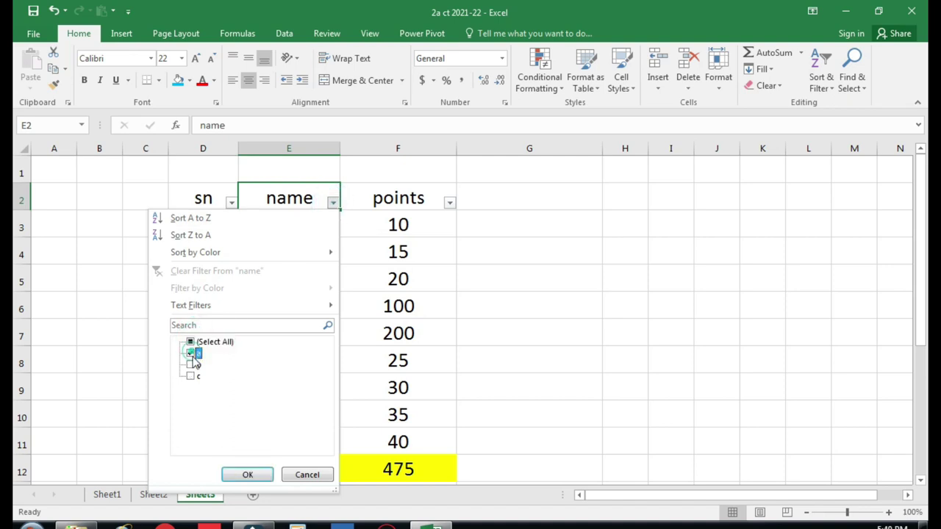
{"action": "left_click", "coordinate": [248, 474]}
{"action": "left_click", "coordinate": [617, 380]}
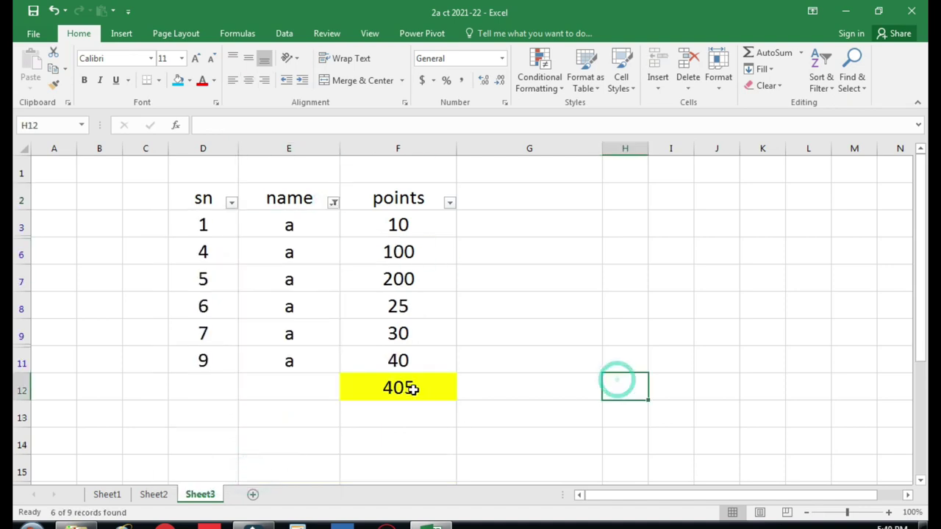
{"action": "left_click", "coordinate": [413, 389]}
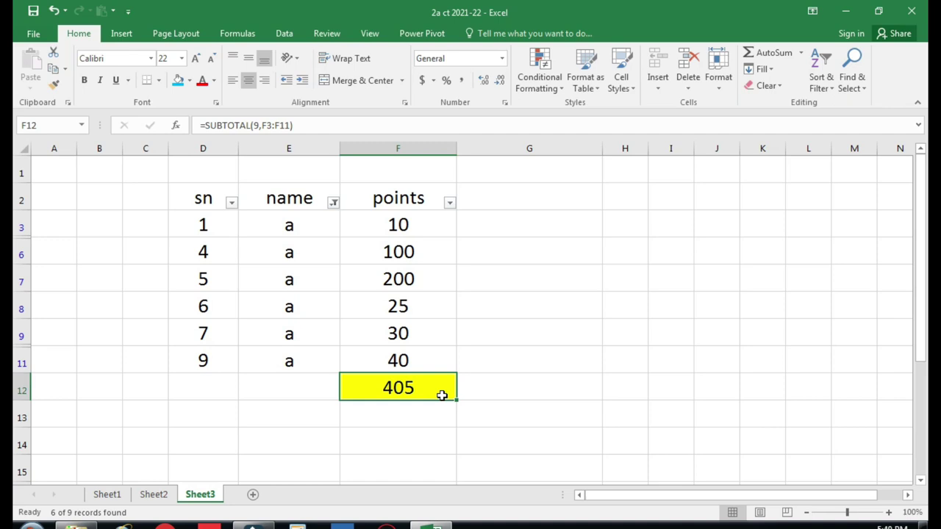
Add name b to the name filter so a and b rows show
{"action": "left_click", "coordinate": [334, 202]}
{"action": "left_click", "coordinate": [191, 366]}
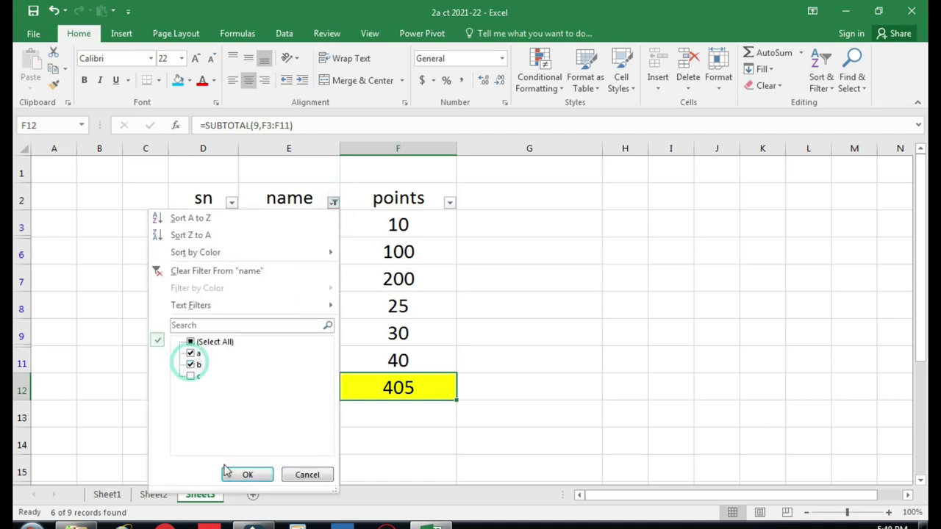
{"action": "left_click", "coordinate": [244, 474]}
{"action": "scroll", "coordinate": [415, 345], "scroll_direction": "down", "scroll_amount": 1}
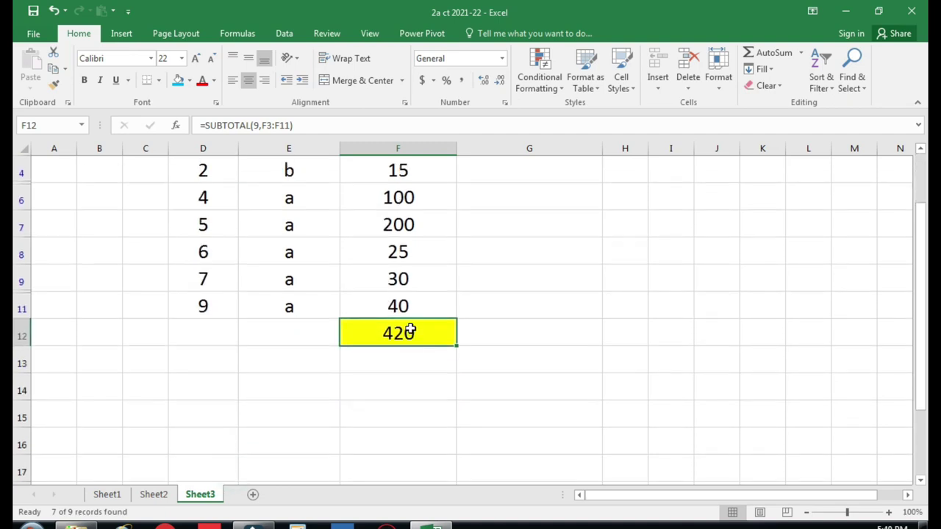
{"action": "scroll", "coordinate": [410, 331], "scroll_direction": "up", "scroll_amount": 1}
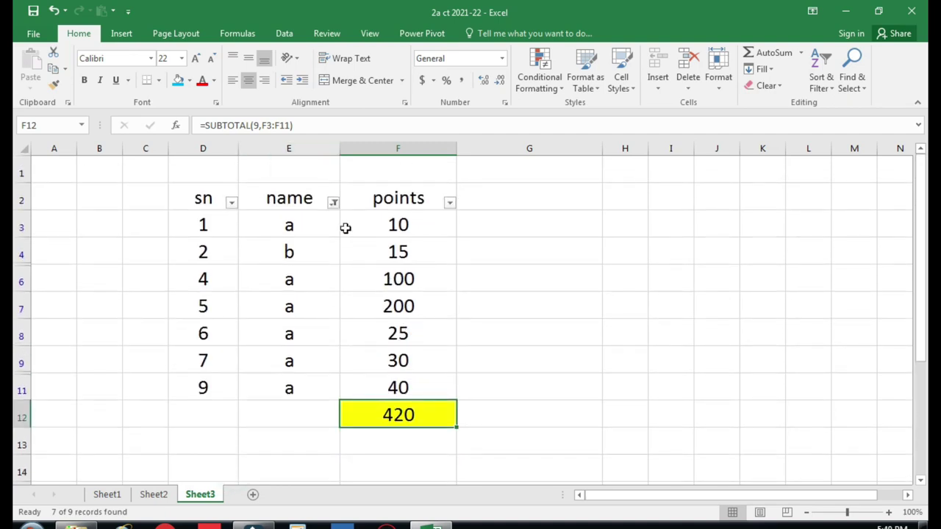
Add name c back to the filter so all rows show
{"action": "left_click", "coordinate": [333, 204]}
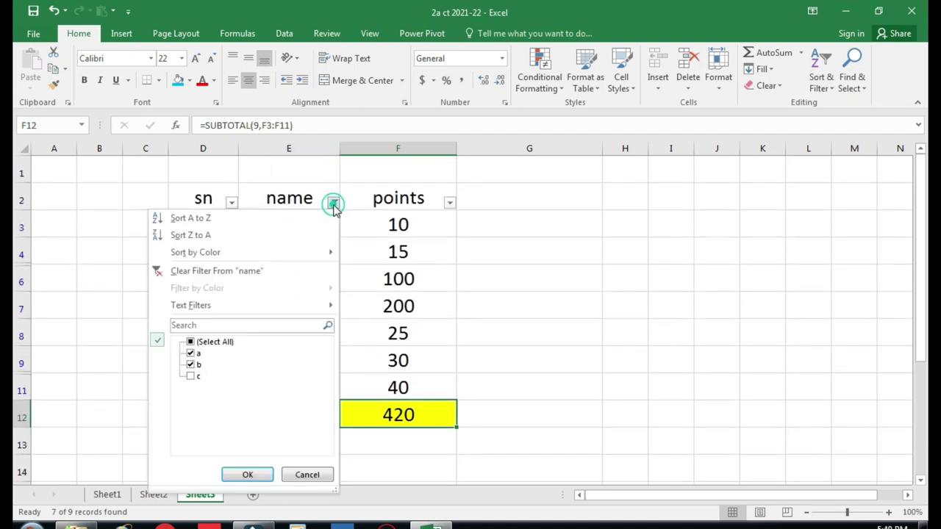
{"action": "left_click", "coordinate": [190, 377]}
{"action": "left_click", "coordinate": [248, 474]}
{"action": "scroll", "coordinate": [343, 332], "scroll_direction": "down", "scroll_amount": 2}
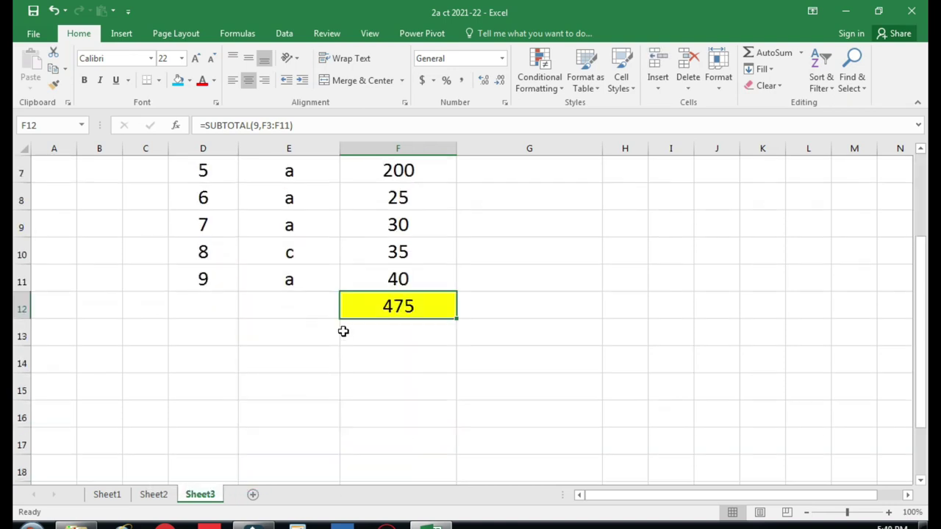
{"action": "scroll", "coordinate": [418, 348], "scroll_direction": "up", "scroll_amount": 1}
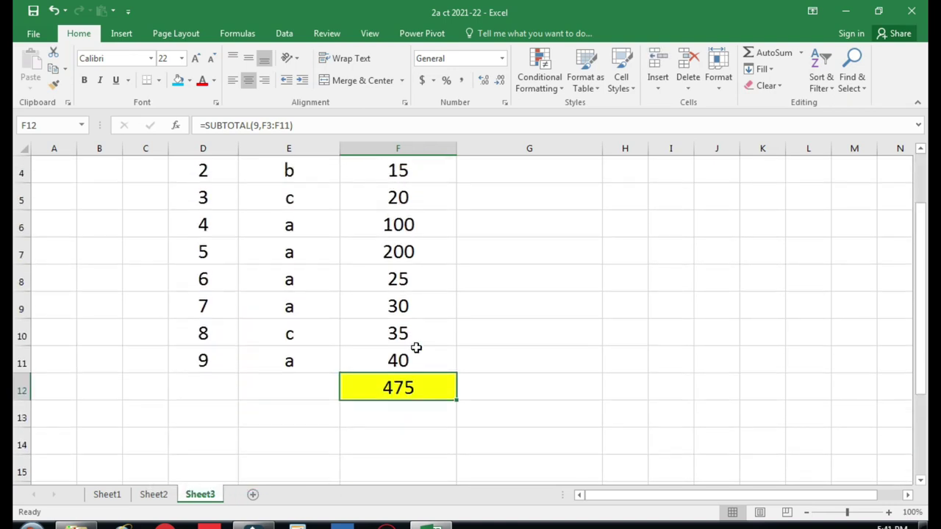
{"action": "scroll", "coordinate": [418, 348], "scroll_direction": "up", "scroll_amount": 1}
Filter the name column to c only, leaving points 20 and 35 totalling 55
{"action": "left_click", "coordinate": [332, 202]}
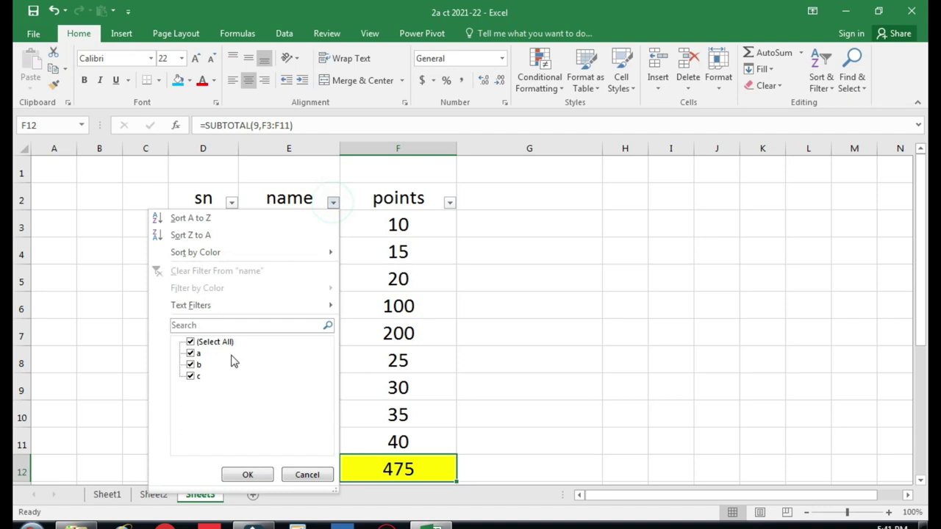
{"action": "left_click", "coordinate": [204, 343]}
{"action": "left_click", "coordinate": [194, 377]}
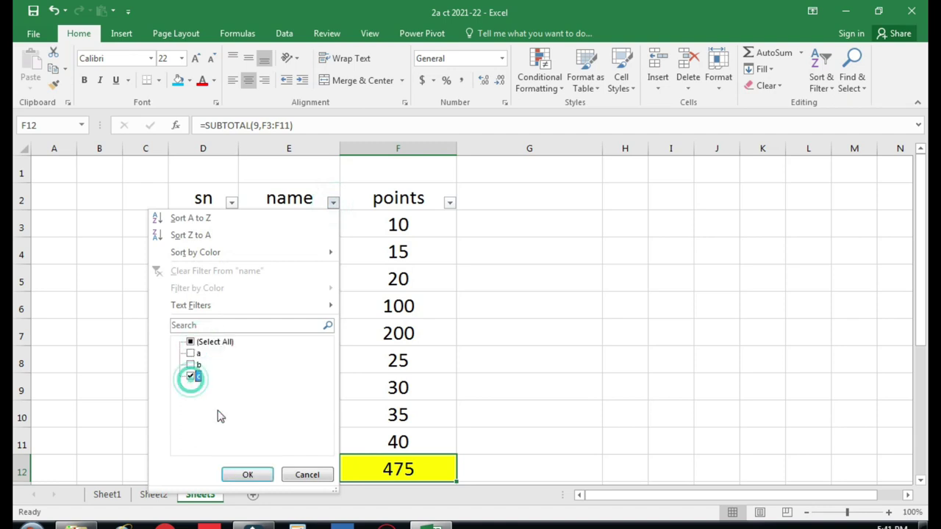
{"action": "left_click", "coordinate": [250, 476]}
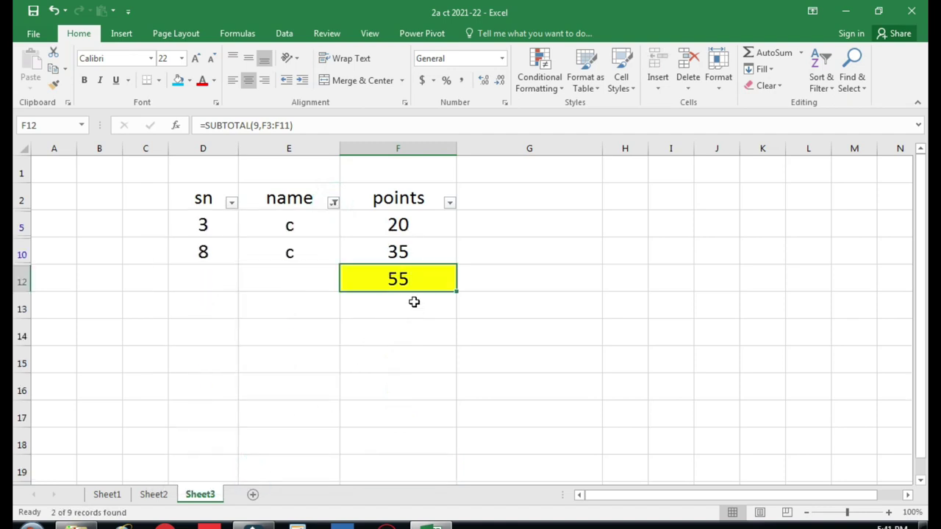